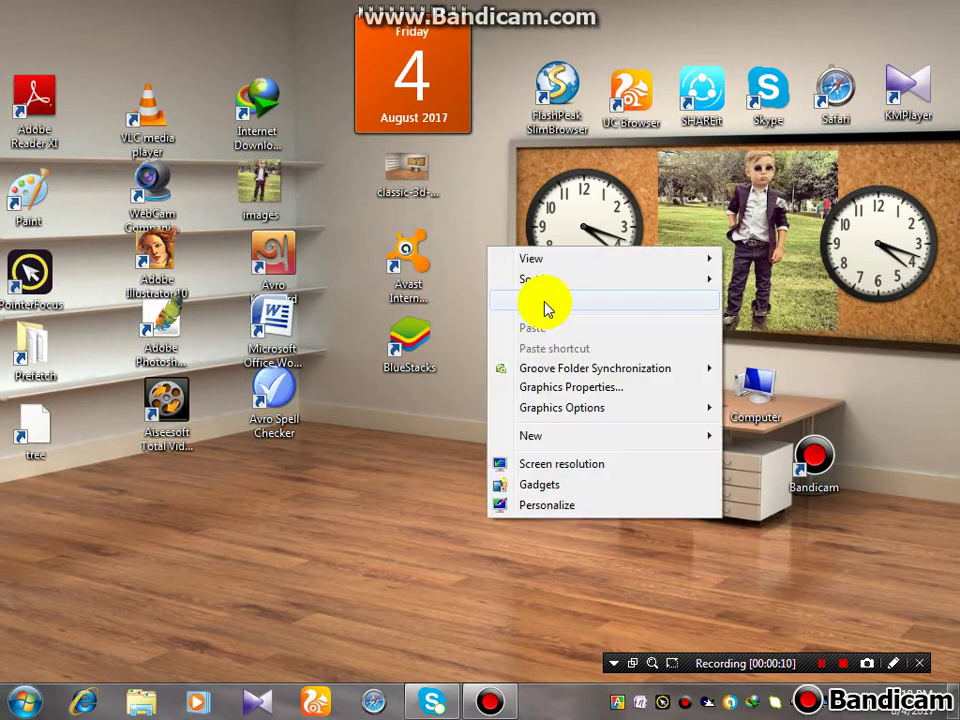
Refresh the desktop several times from its right-click menu
left_click(530, 305)
right_click(478, 290)
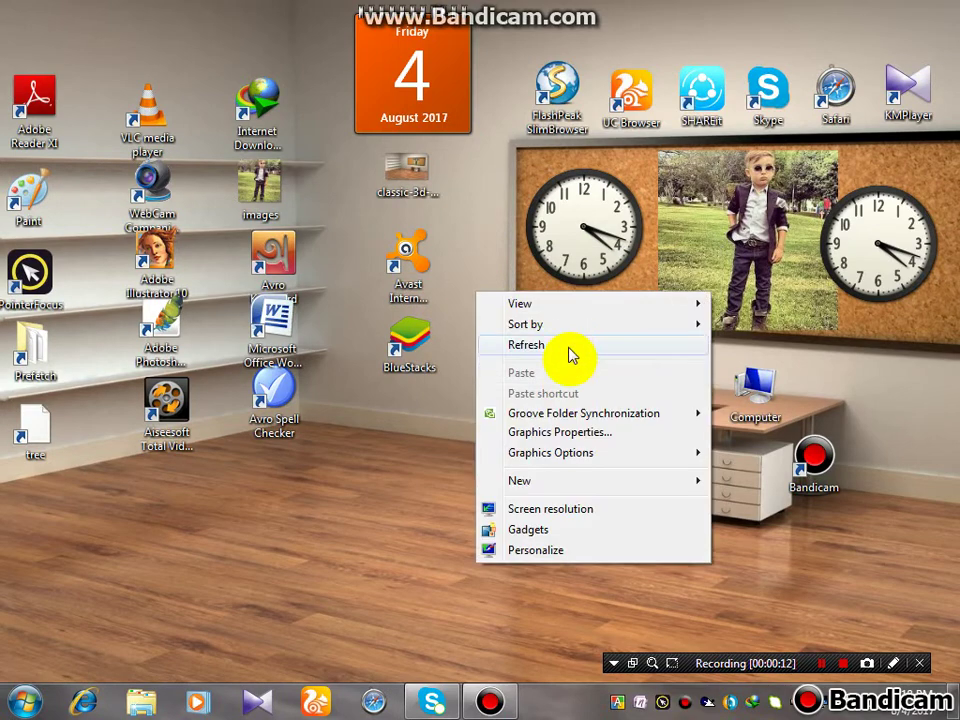
left_click(566, 344)
left_click_drag(313, 455, 484, 557)
right_click(456, 459)
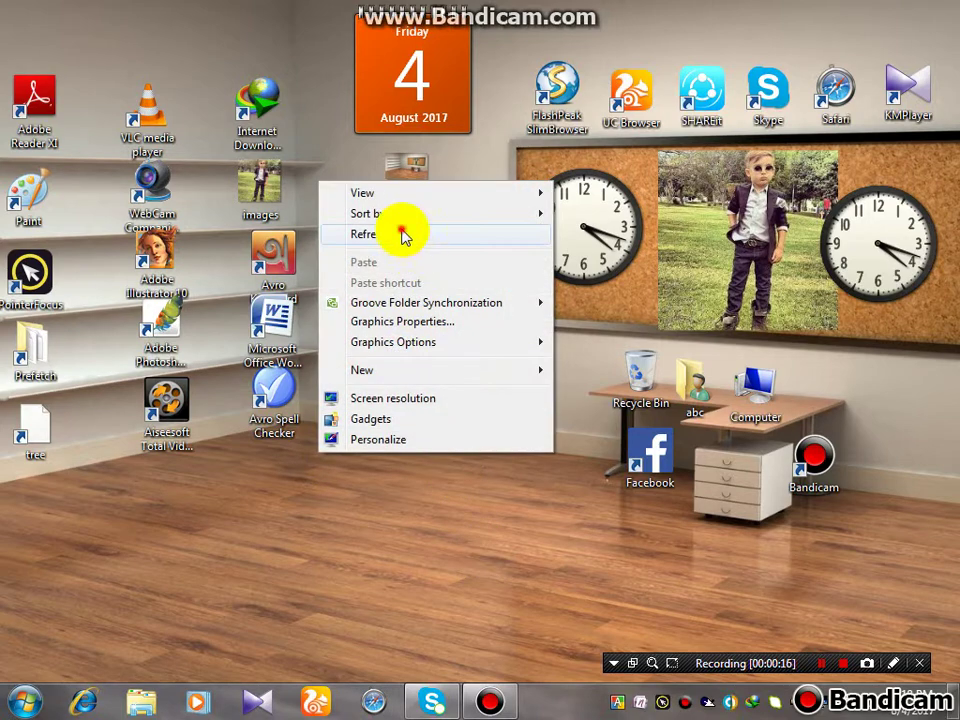
left_click(403, 234)
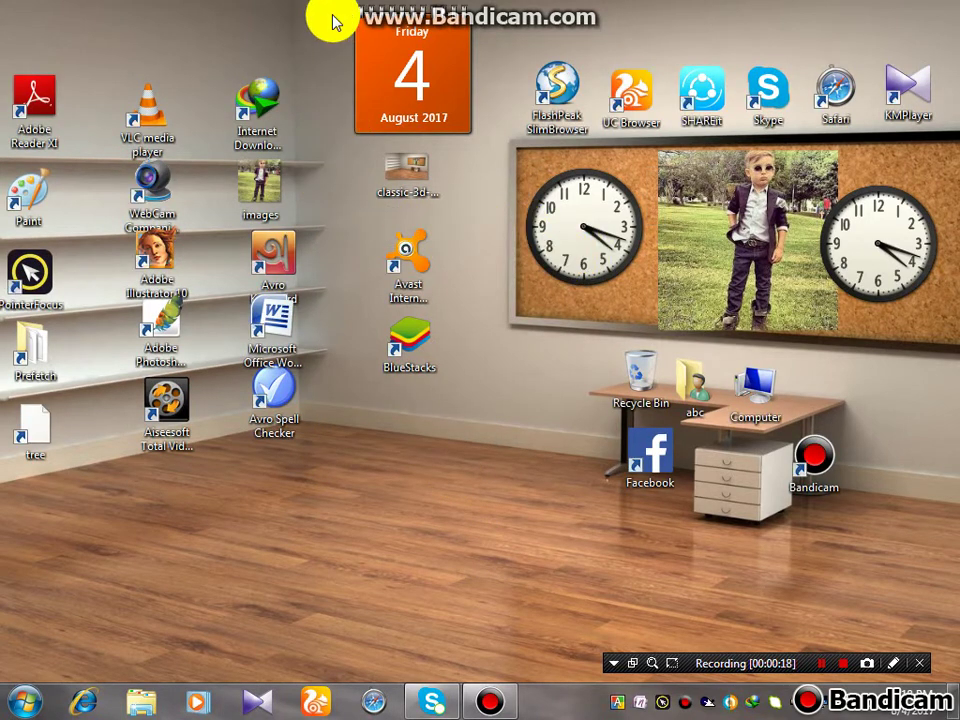
Select the classic-3d, Avast and BlueStacks icons and refresh the desktop again
left_click_drag(330, 148, 465, 508)
right_click(354, 387)
left_click(381, 441)
right_click(471, 432)
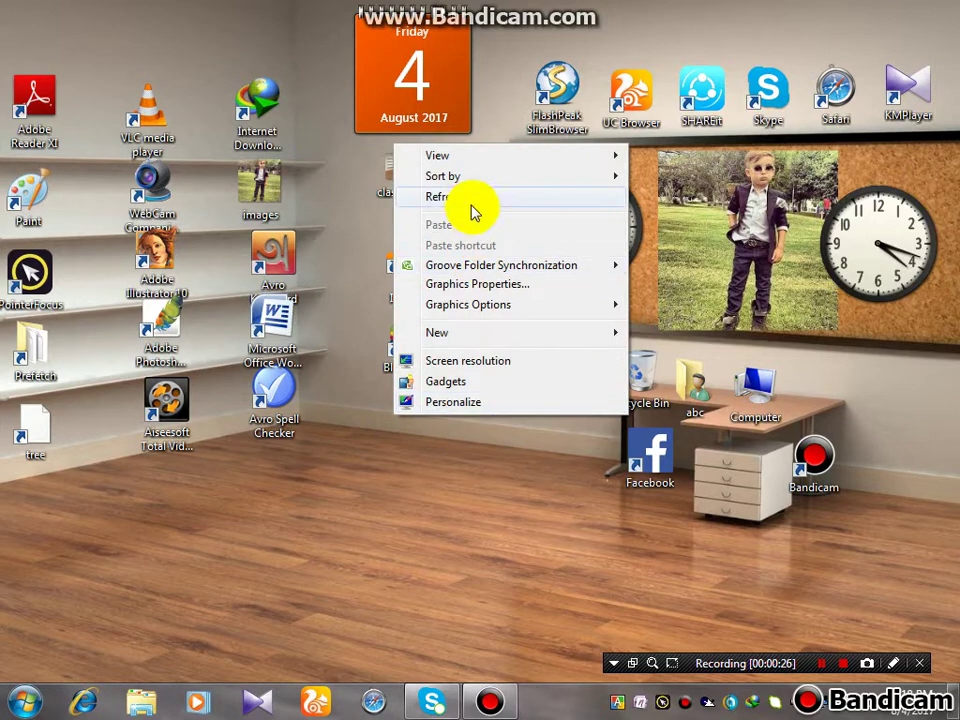
left_click(468, 204)
left_click_drag(469, 204, 512, 470)
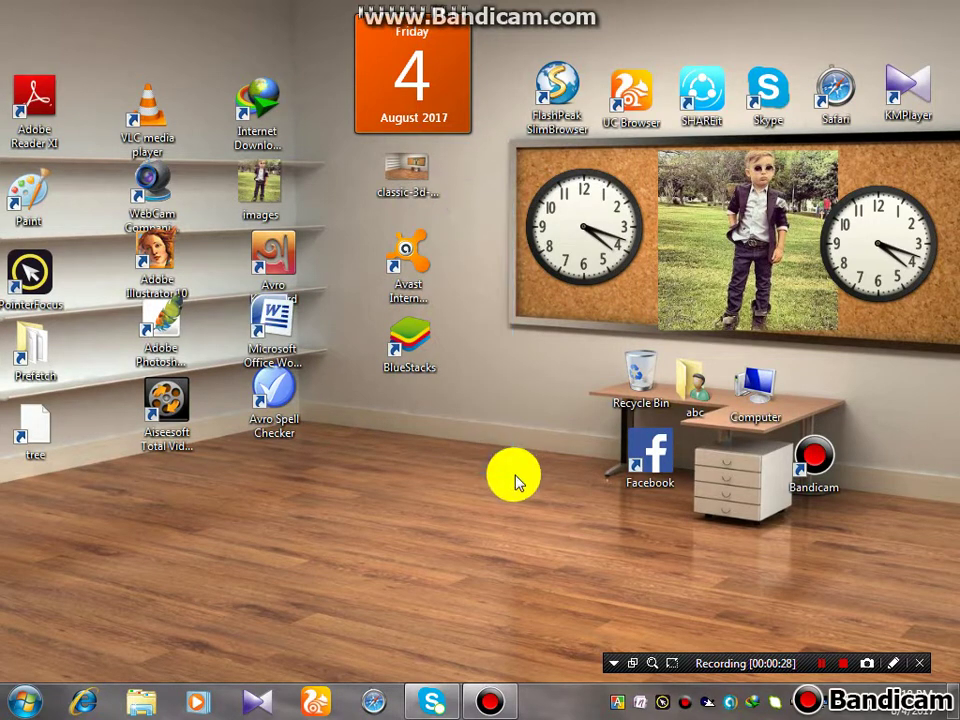
right_click(470, 472)
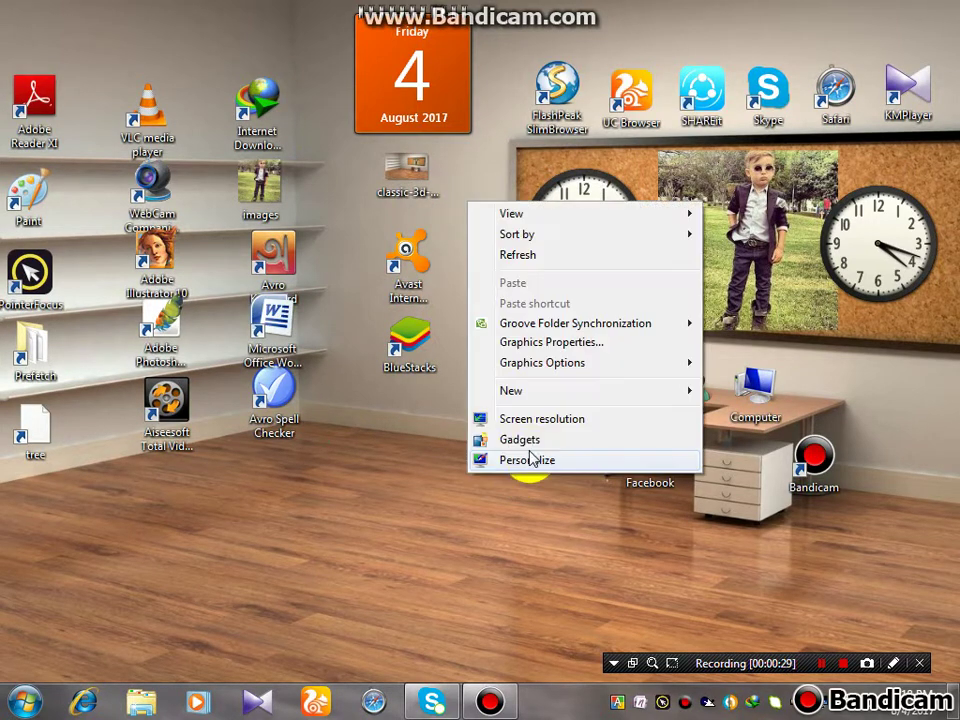
left_click(556, 260)
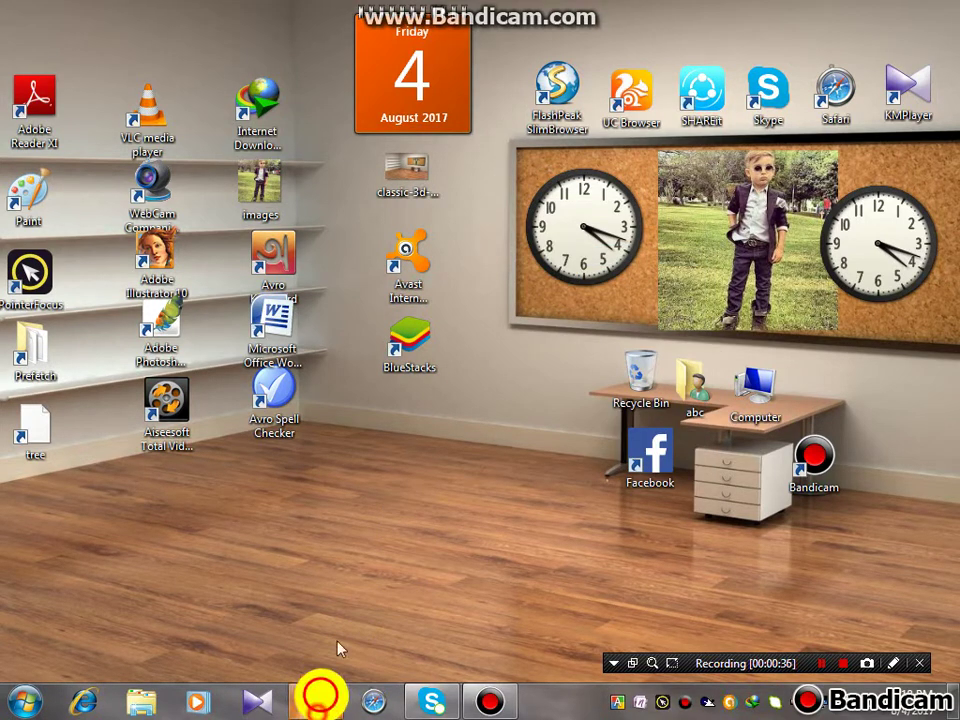
Launch UC Browser, open a new tab and close the en.uc123.com tab
left_click(316, 701)
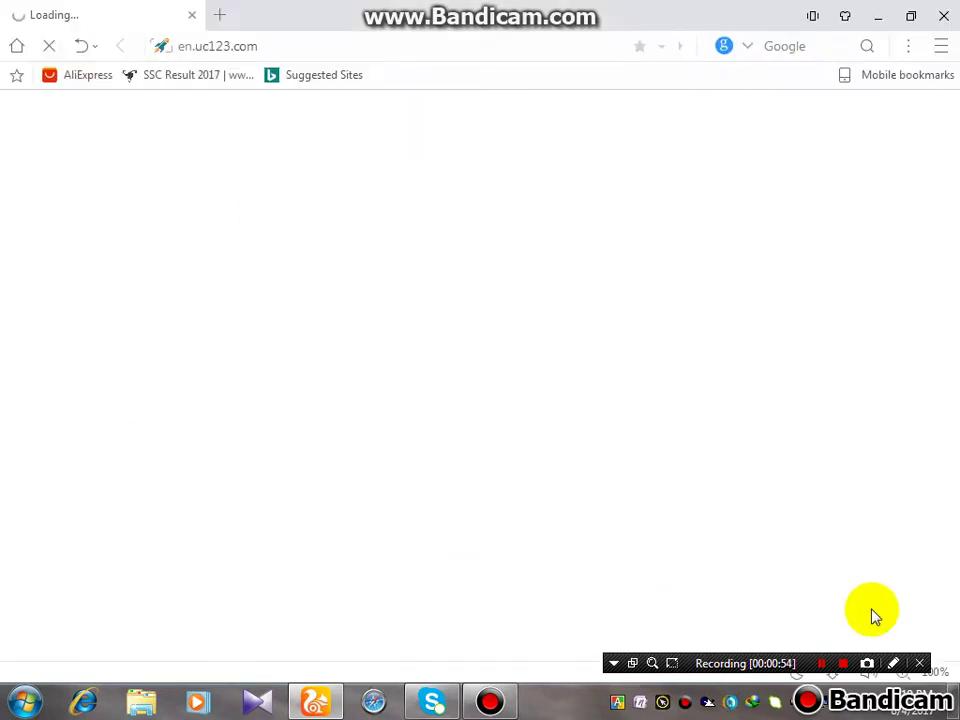
left_click(218, 15)
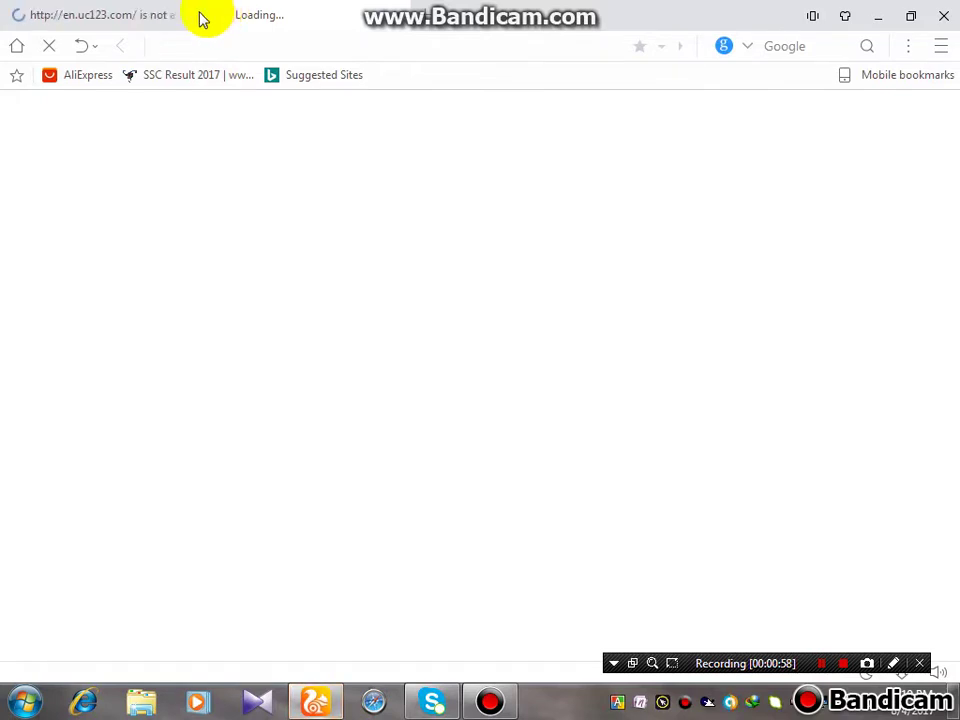
left_click(197, 16)
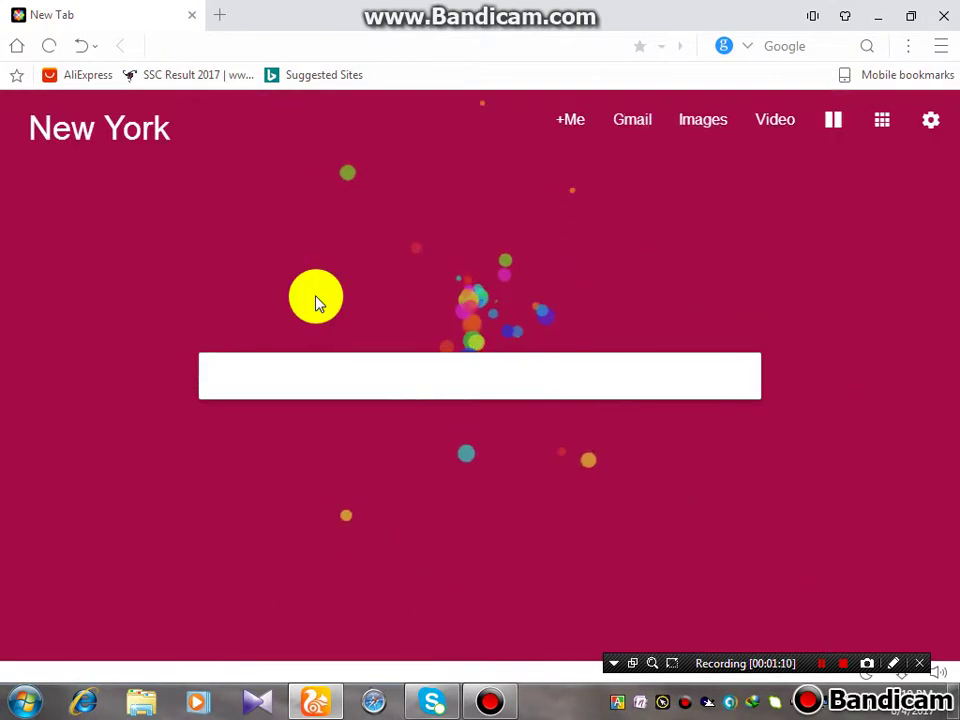
Enter freelancing.com in the address bar, fixing the typos, and go to it
type("free")
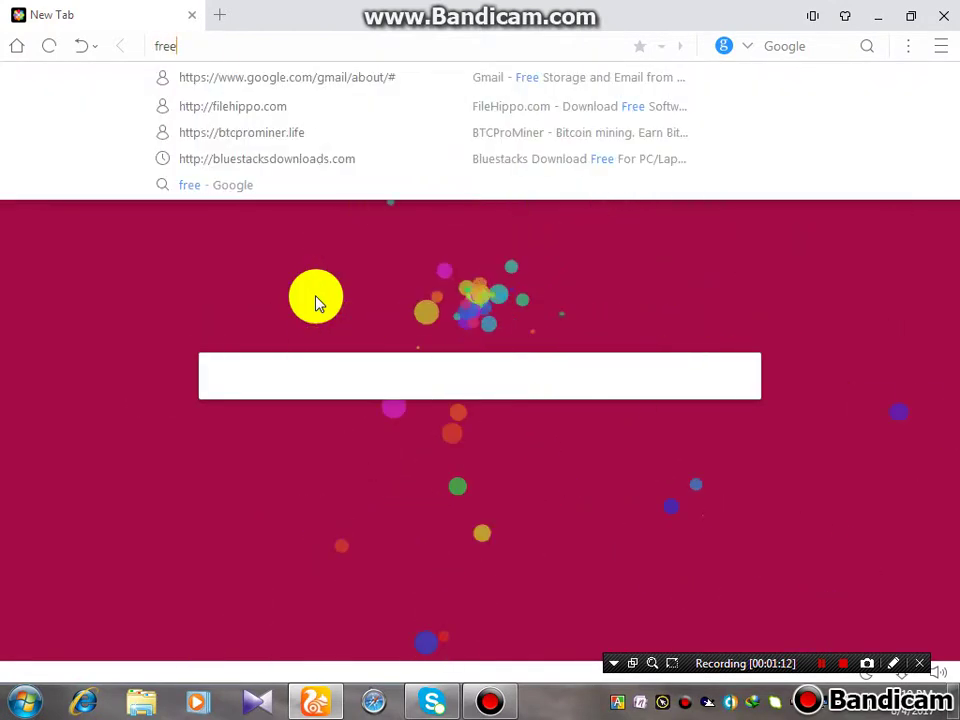
type("lancin")
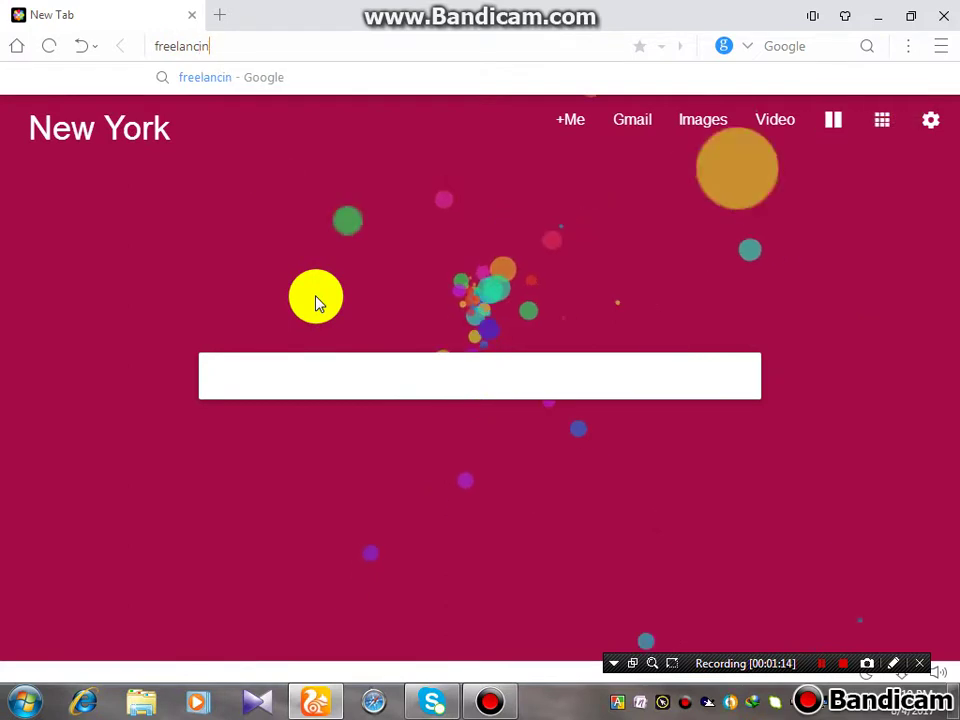
key("BackSpace")
type("g")
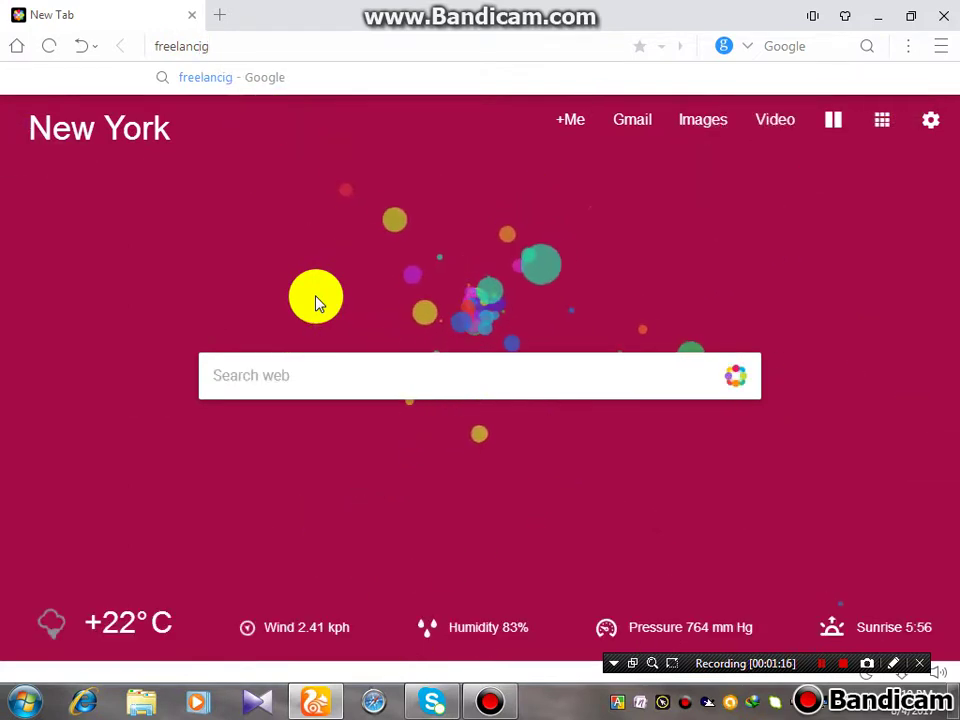
key("BackSpace")
type("ng.")
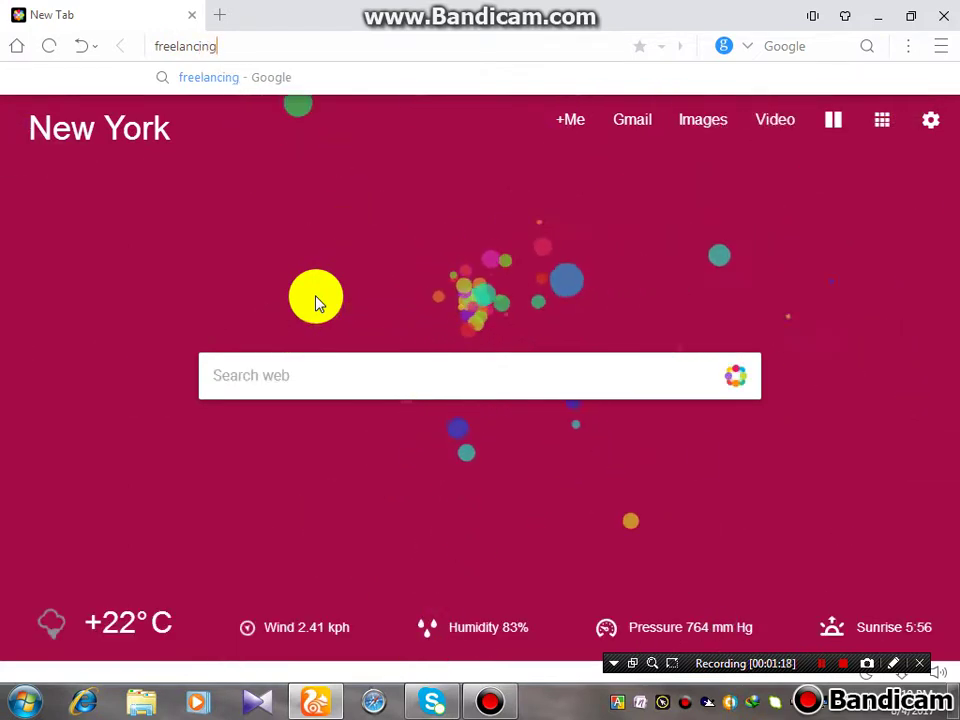
type("com")
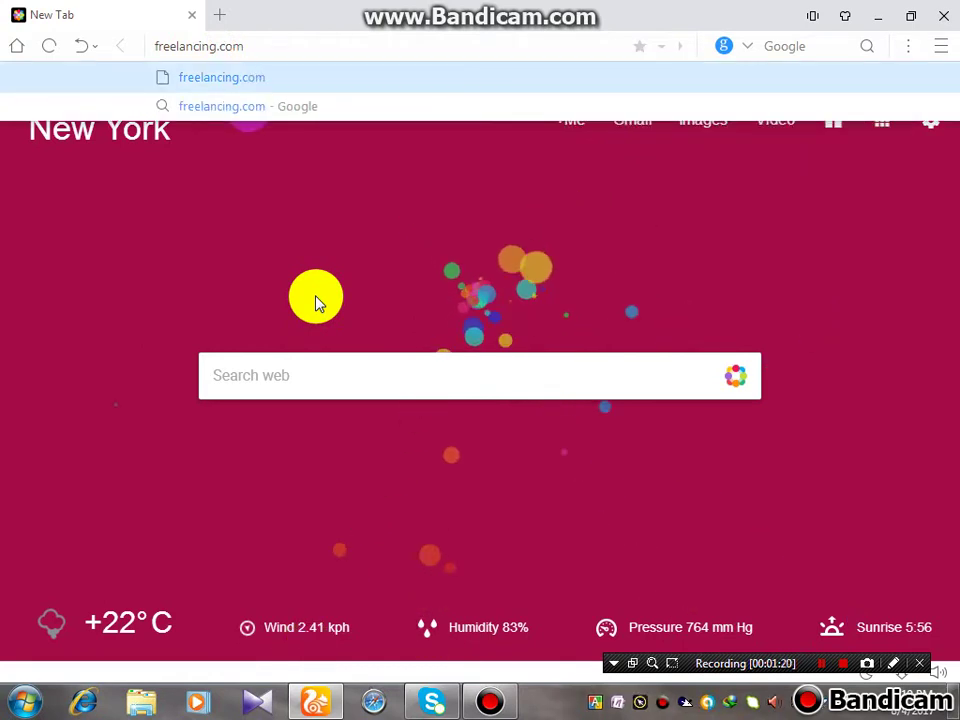
key("Return")
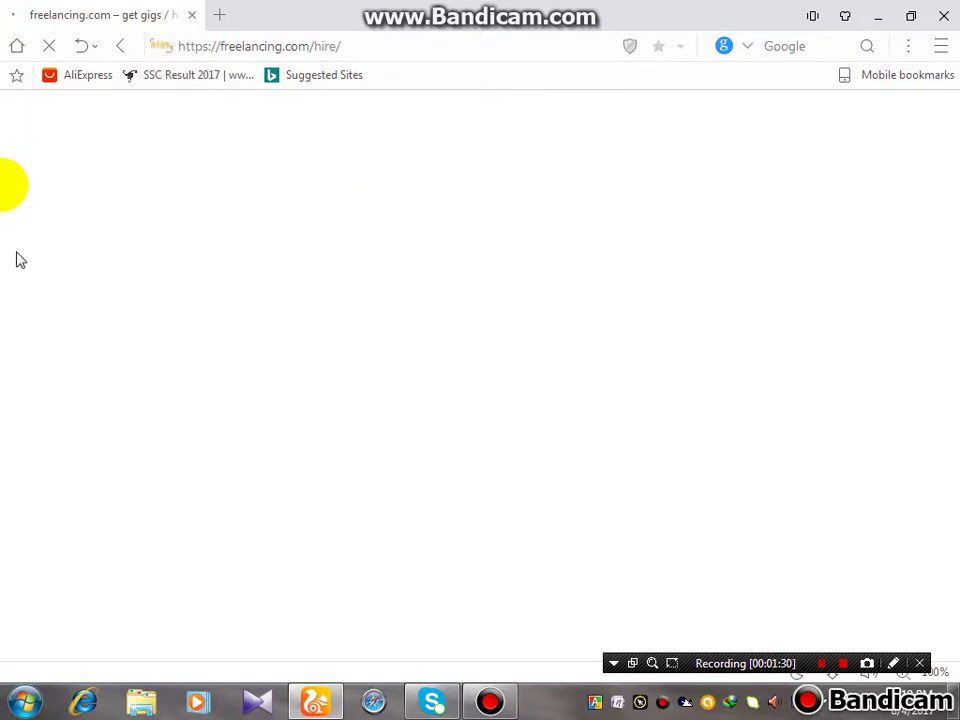
left_click(893, 663)
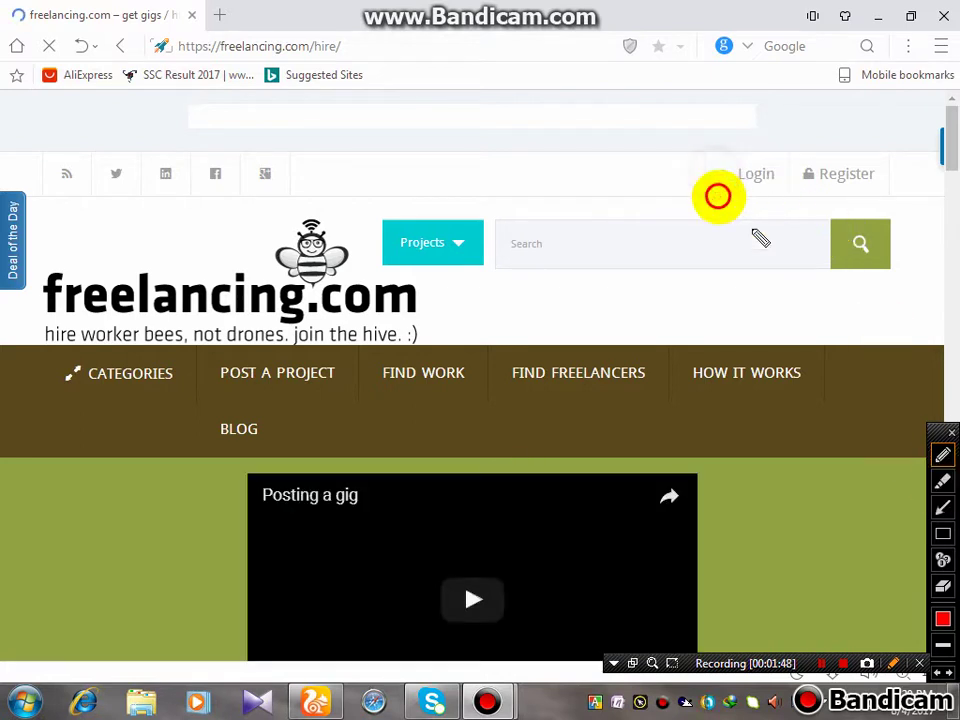
mouse_move(714, 172)
left_mouse_down()
mouse_move(789, 221)
mouse_move(707, 150)
mouse_move(713, 178)
left_mouse_up()
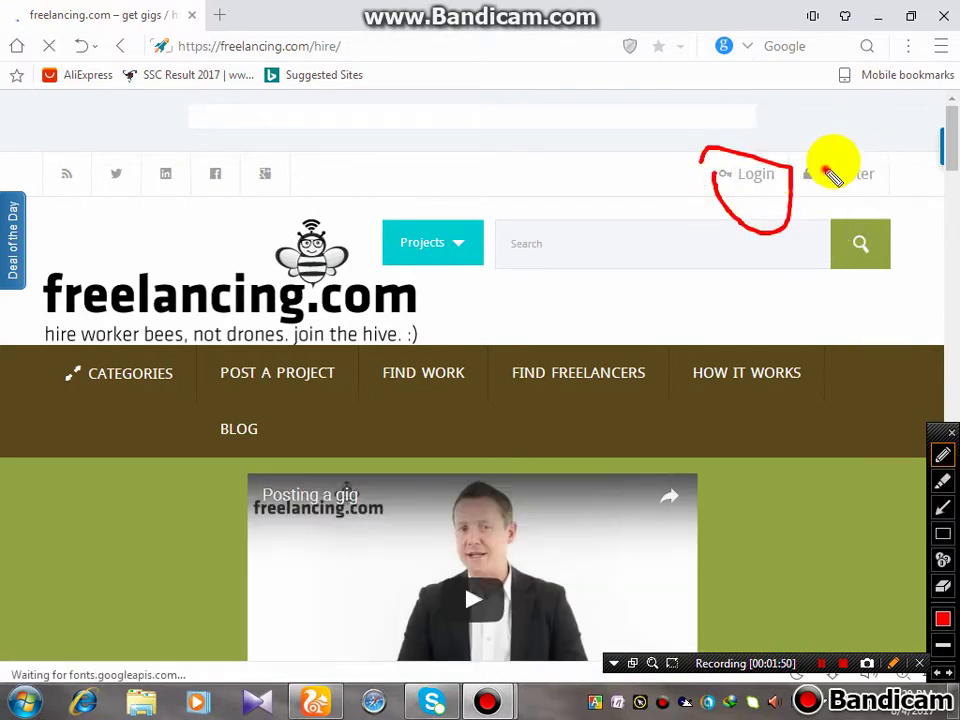
mouse_move(831, 163)
left_mouse_down()
mouse_move(874, 227)
mouse_move(831, 180)
mouse_move(818, 228)
left_mouse_up()
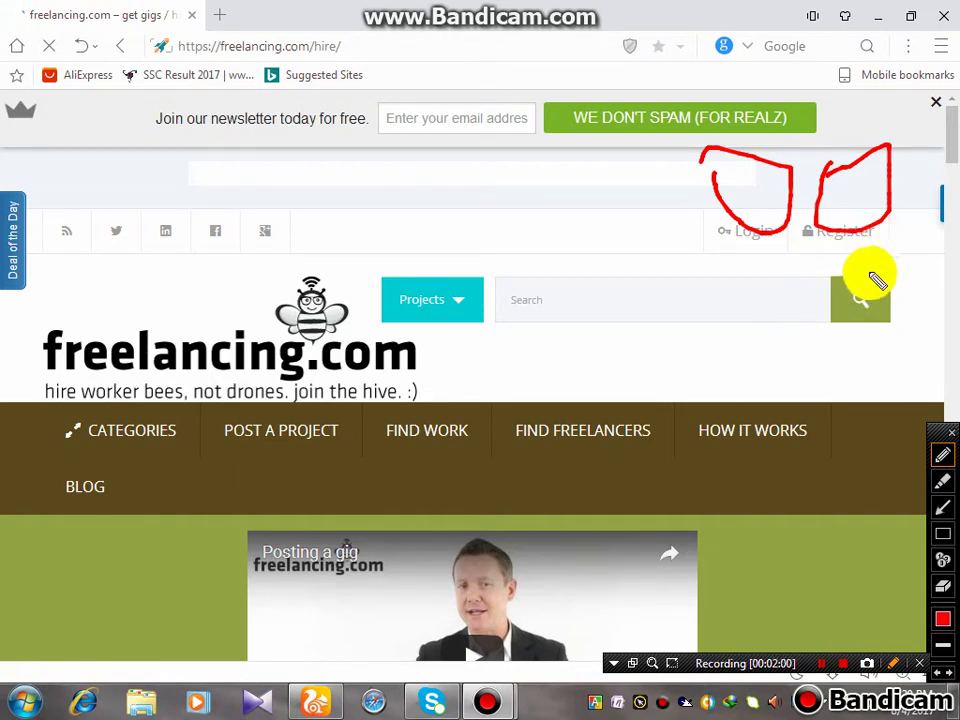
left_click(944, 450)
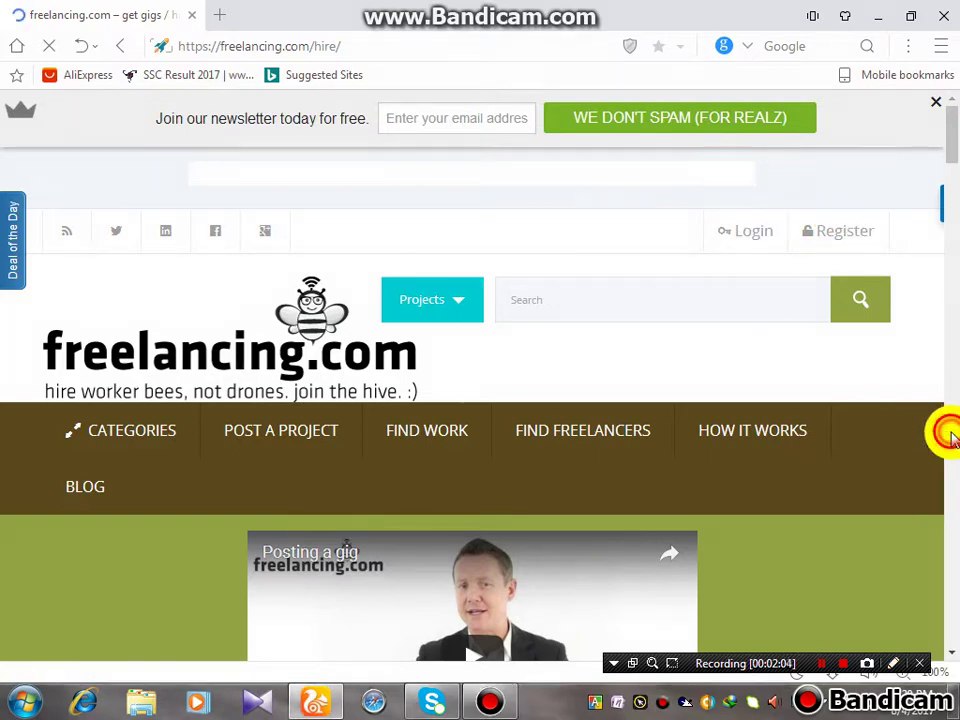
Open the freelancing.com Register page and scroll down to the registration form
left_click(843, 233)
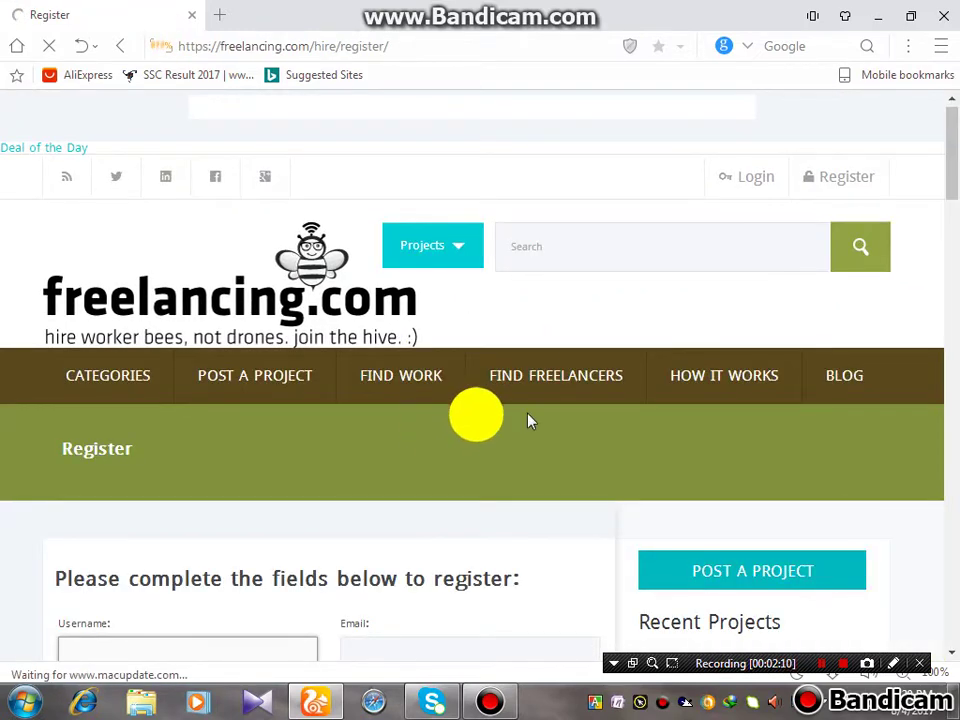
scroll(865, 525, "down", 2)
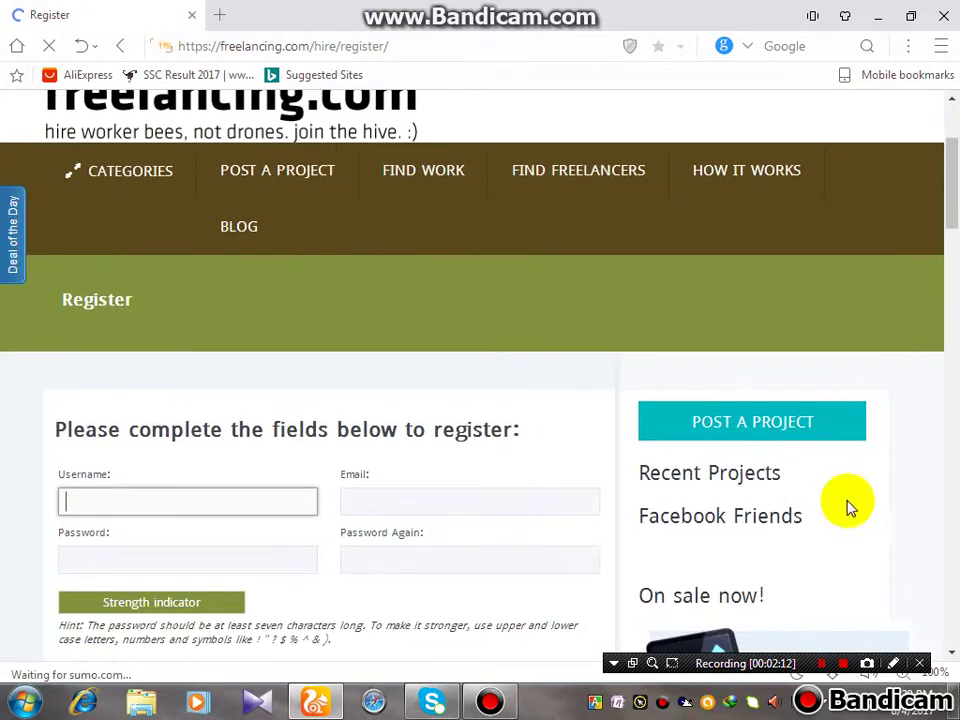
scroll(655, 485, "down", 1)
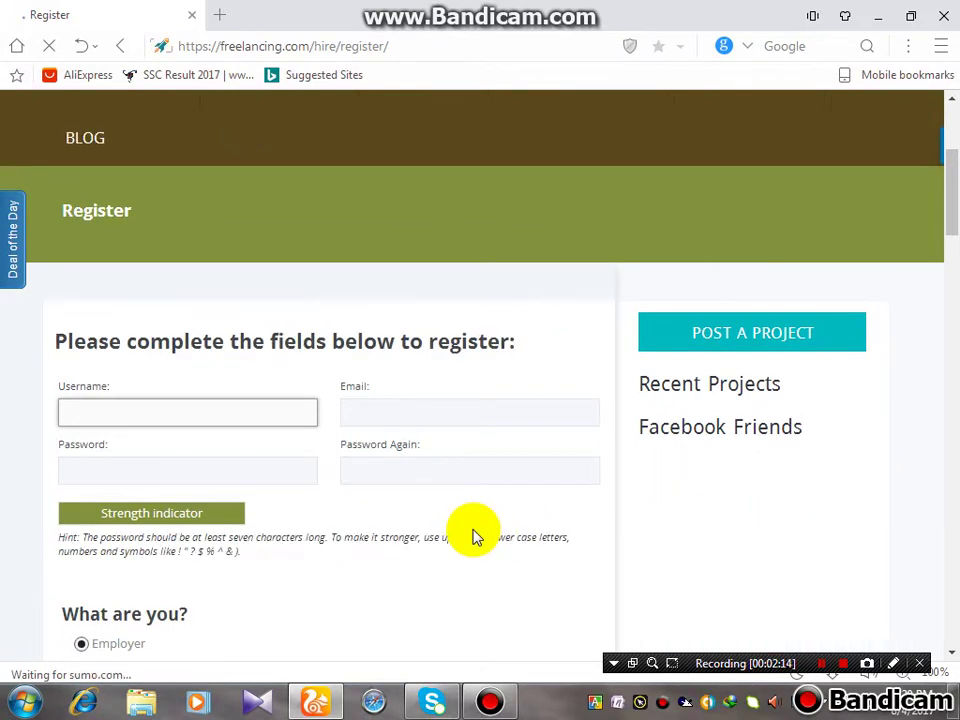
scroll(472, 538, "down", 1)
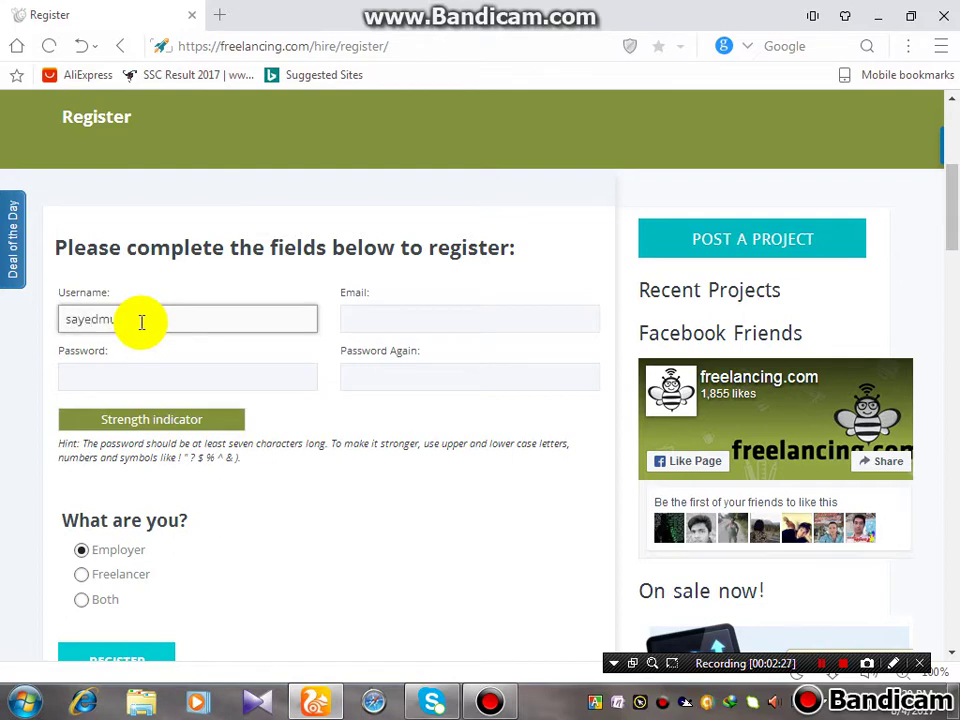
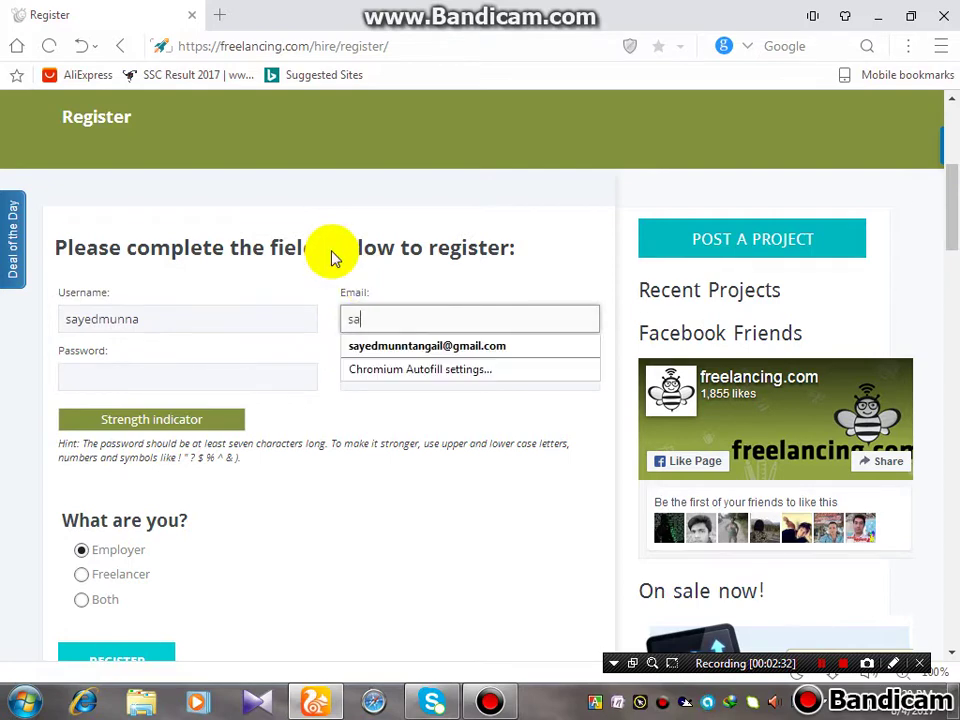
Enter the username and fill the e-mail field from the saved address suggestions
left_click(518, 345)
left_click(417, 316)
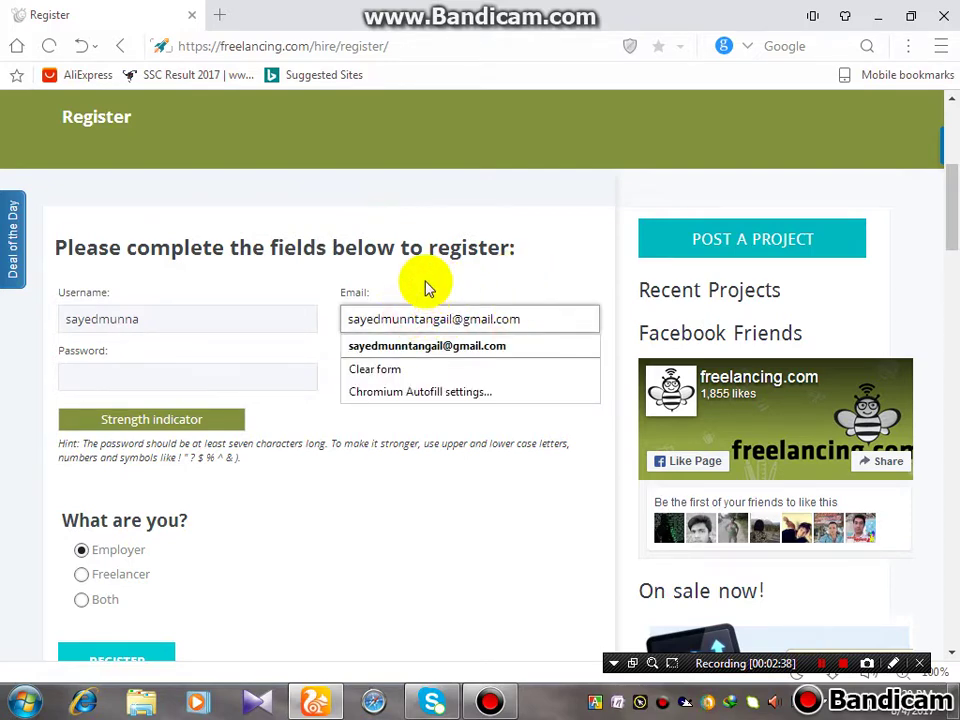
type("a")
left_click(110, 380)
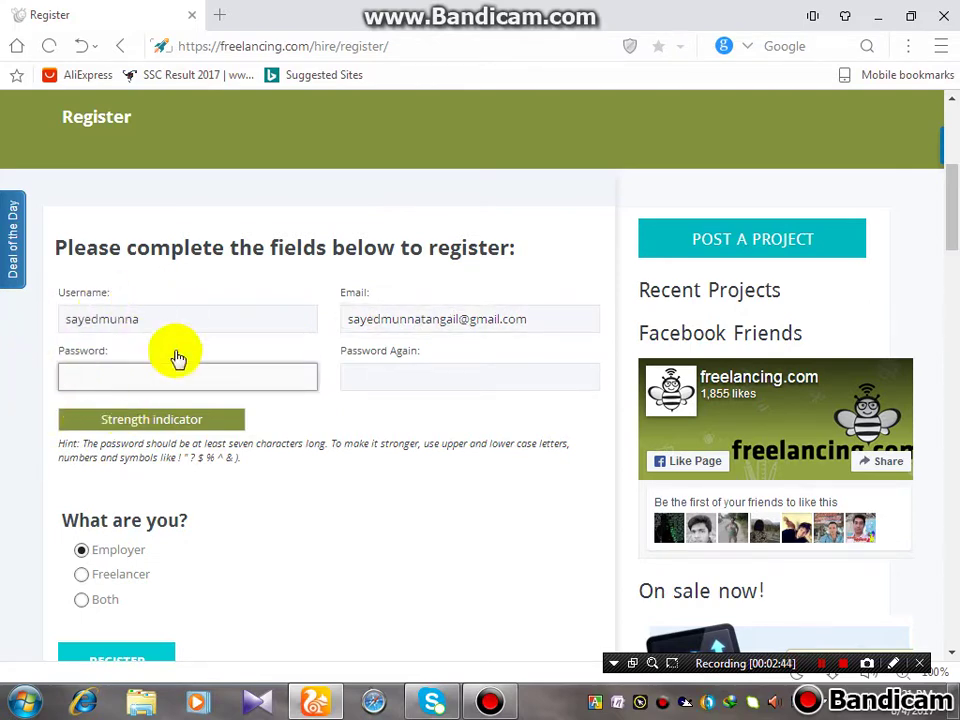
Replace the weak password with a pasted, stronger ten-character password
type("••")
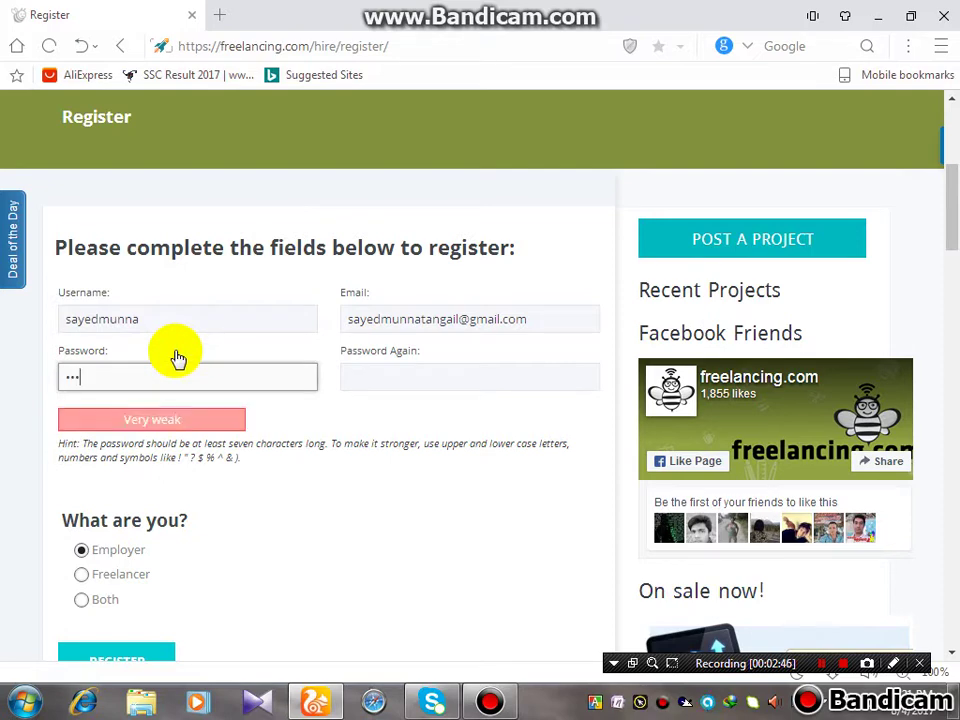
type("•••••••")
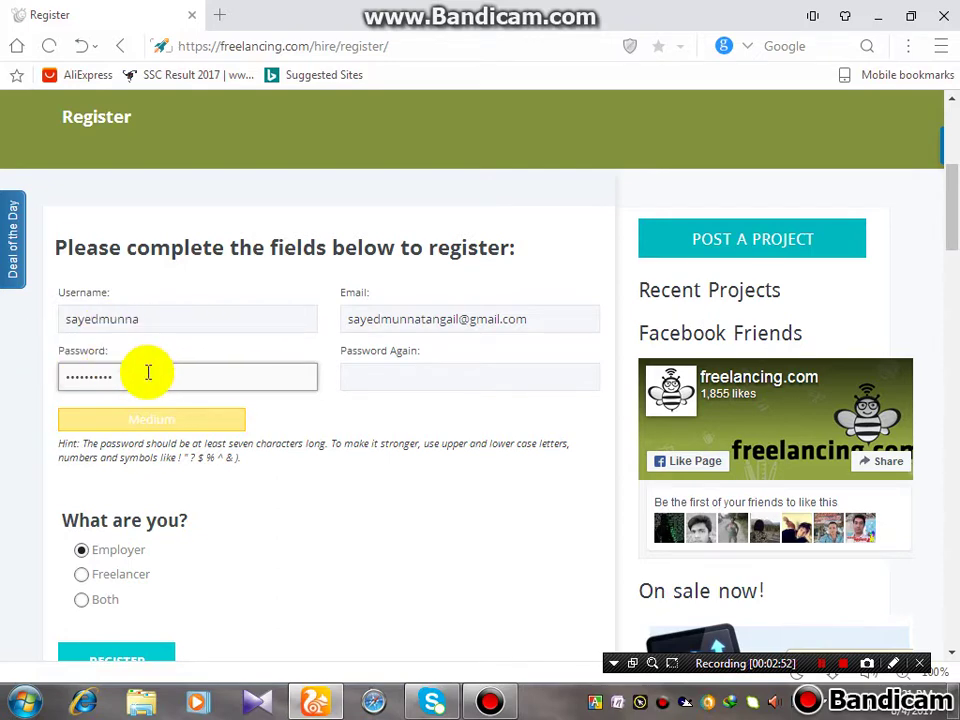
left_click_drag(148, 372, 46, 373)
key("BackSpace")
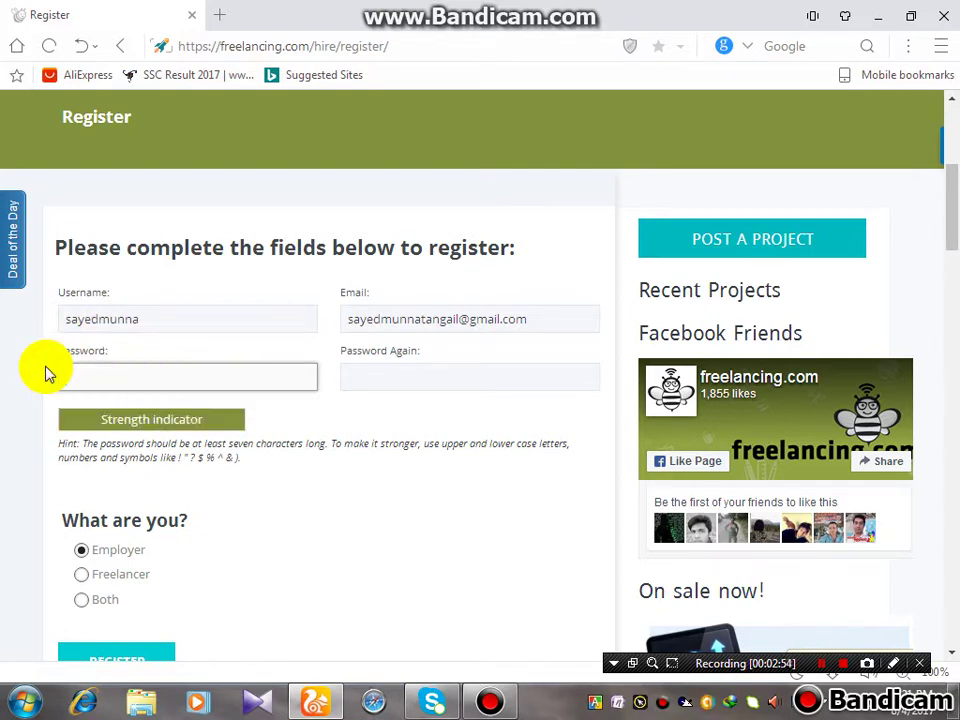
type("1")
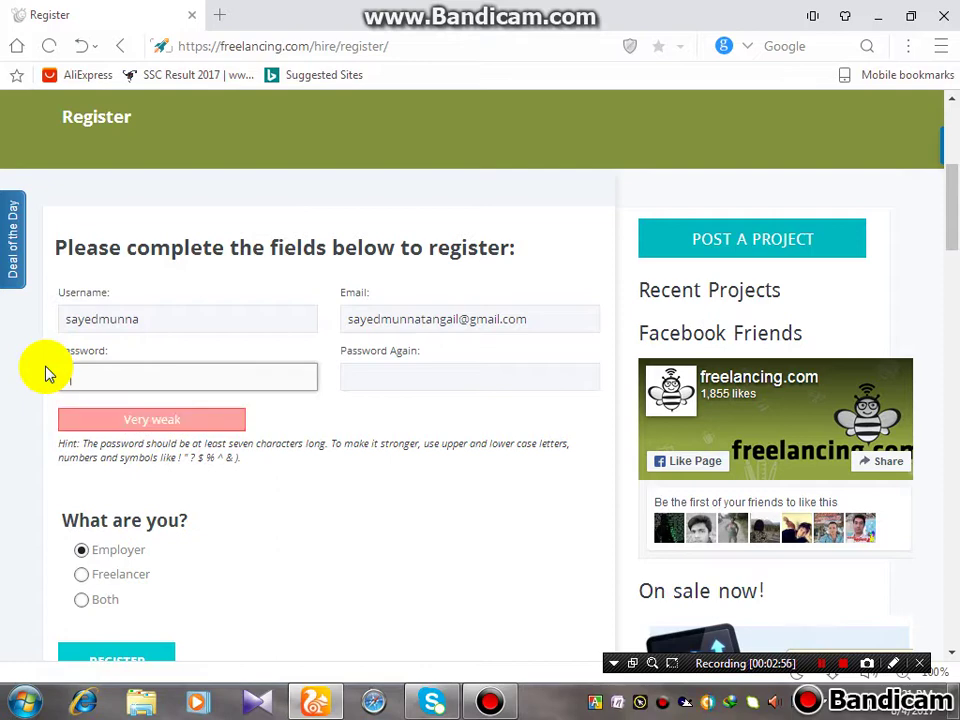
type("2345")
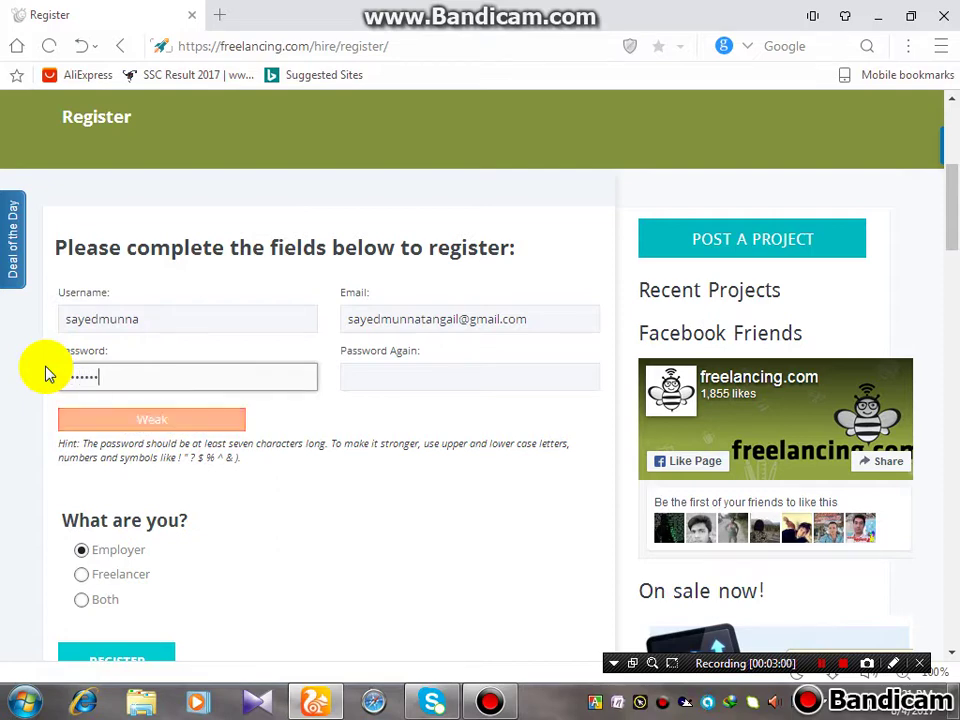
left_click_drag(144, 385, 38, 372)
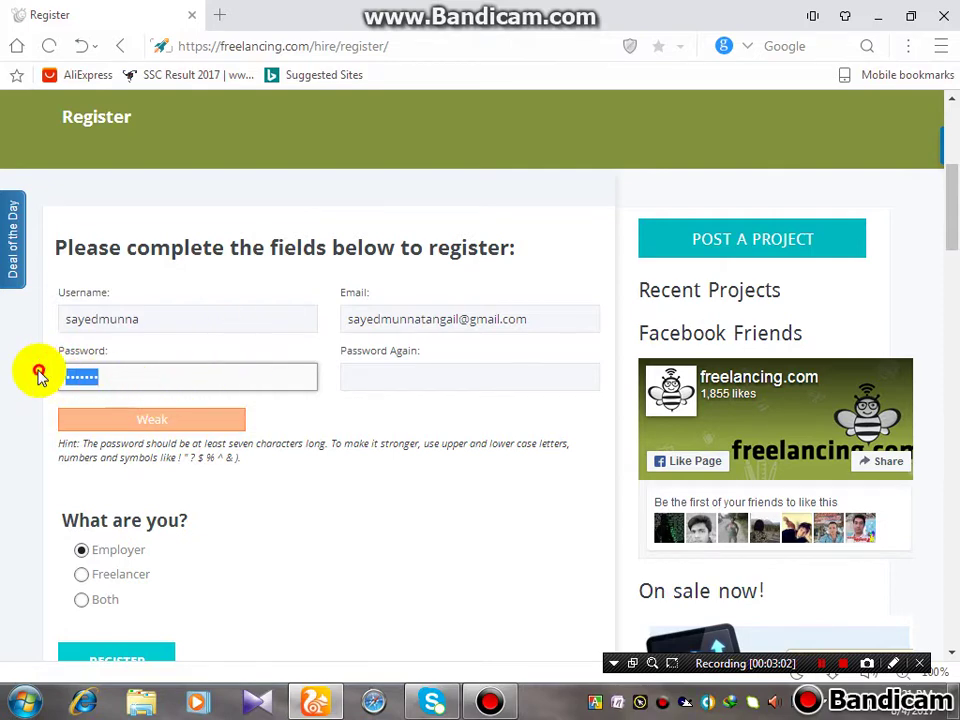
key("BackSpace")
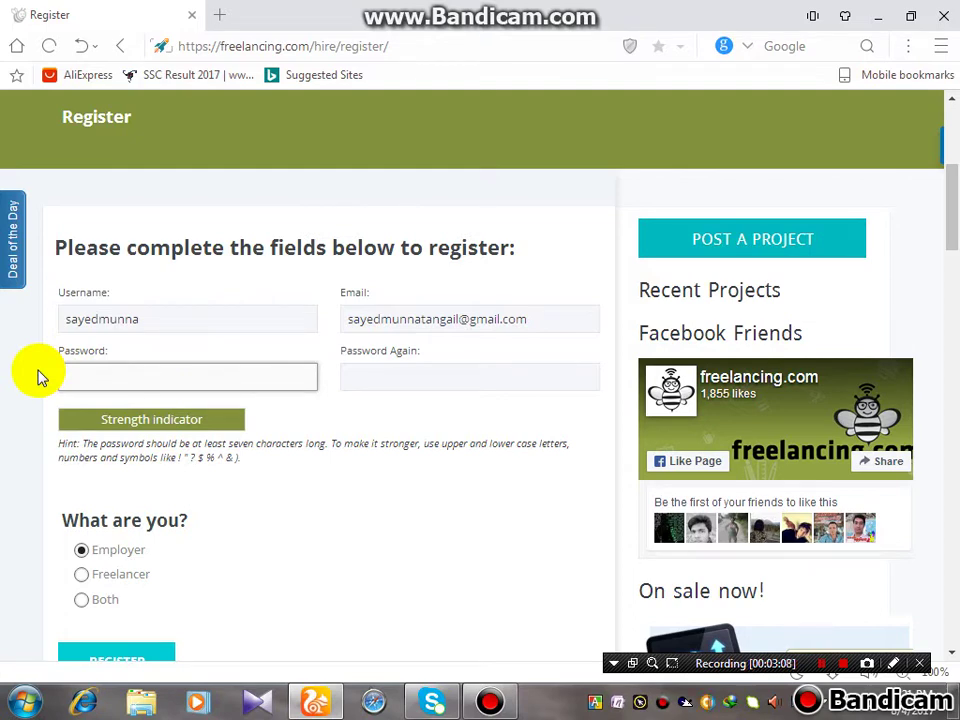
type("a")
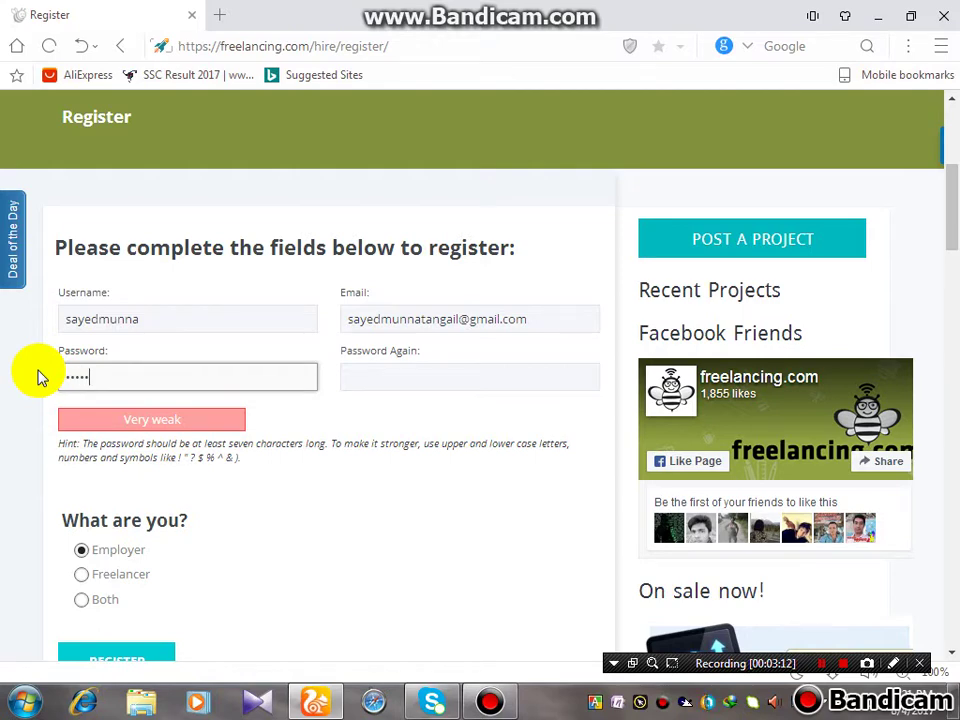
type("a")
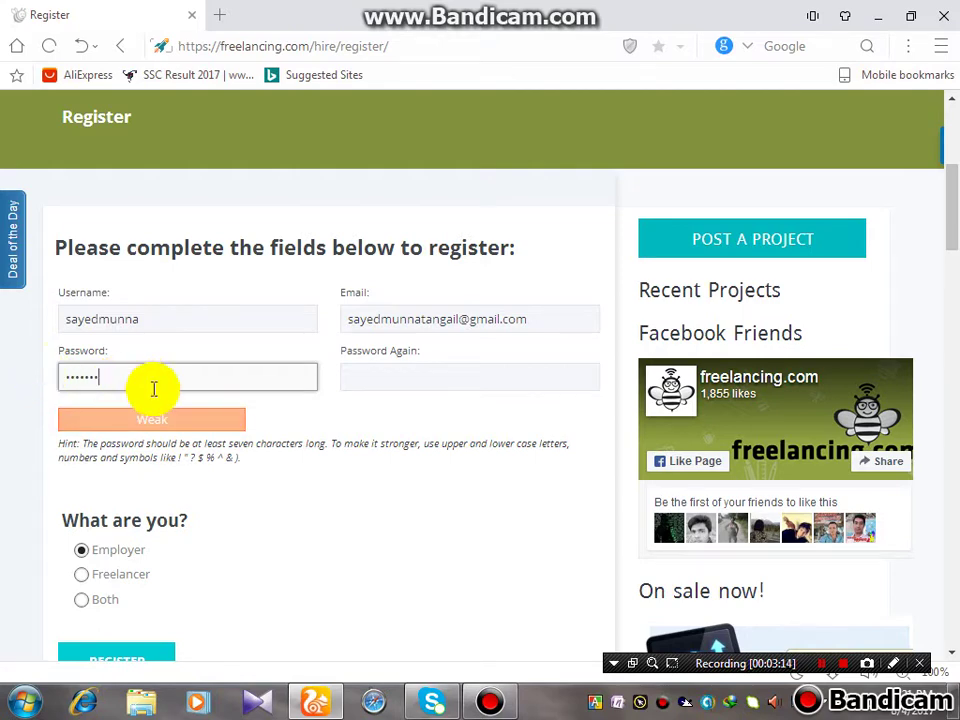
left_click(115, 378)
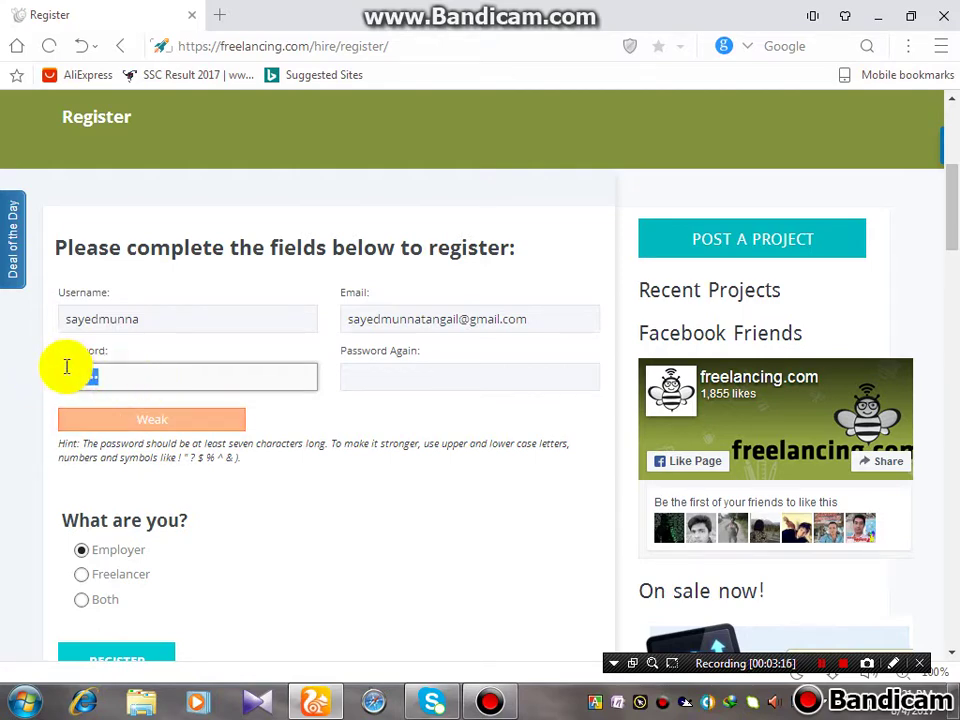
key("BackSpace")
type("a")
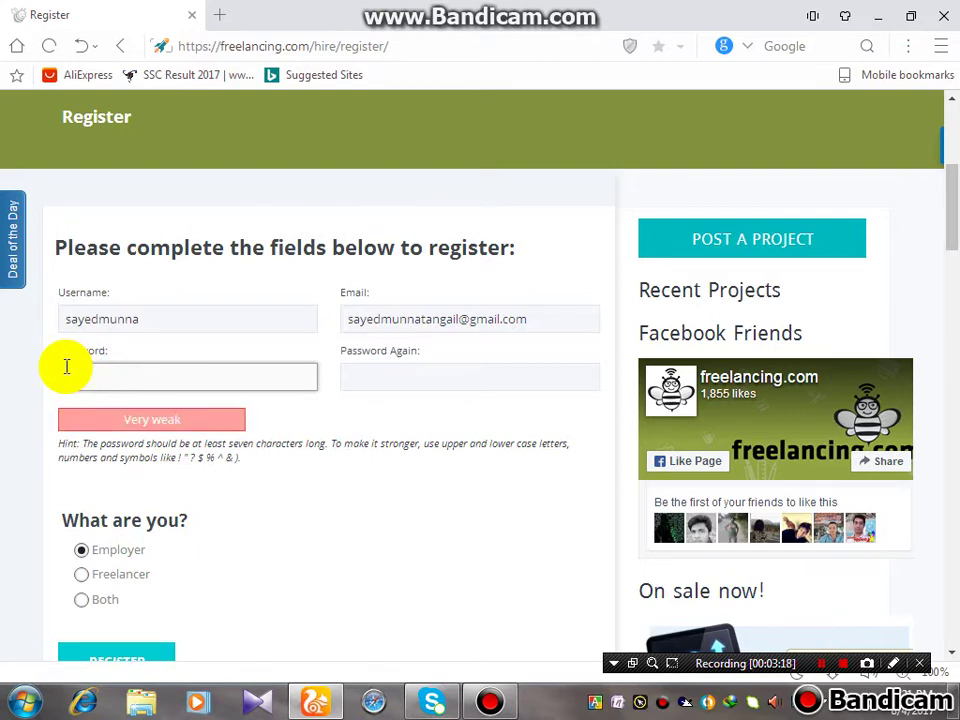
type("a")
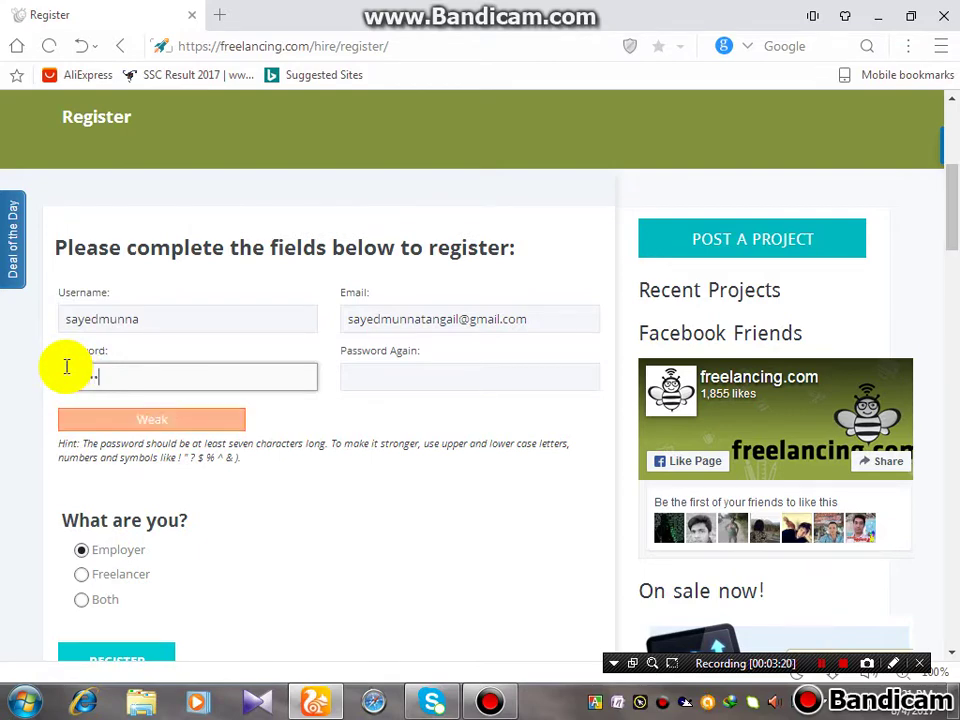
left_click_drag(118, 378, 13, 370)
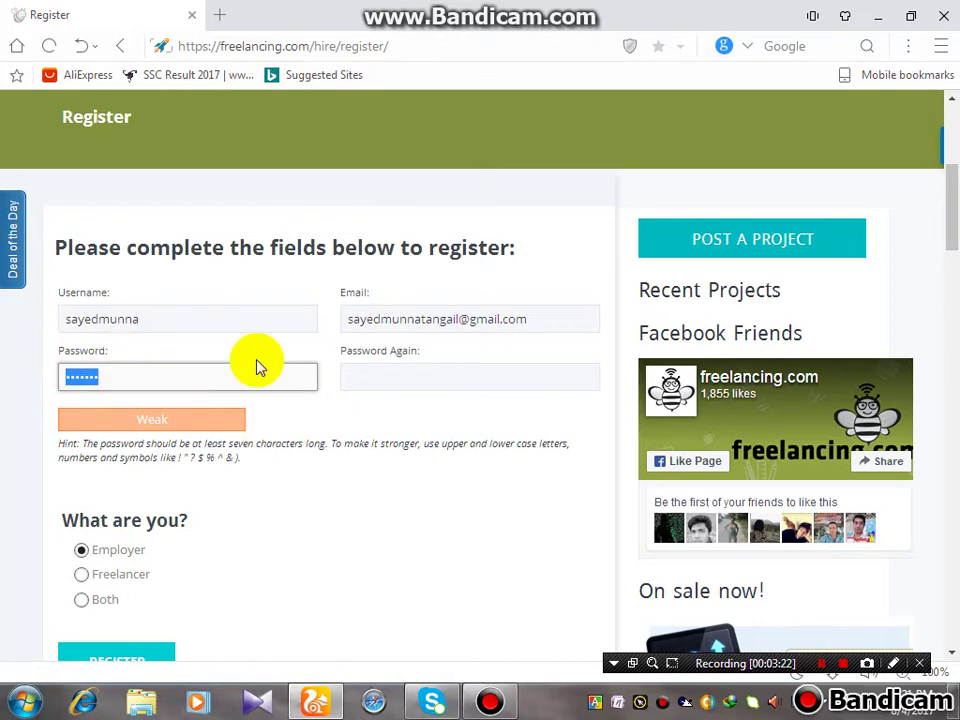
key("BackSpace")
key("ctrl+v")
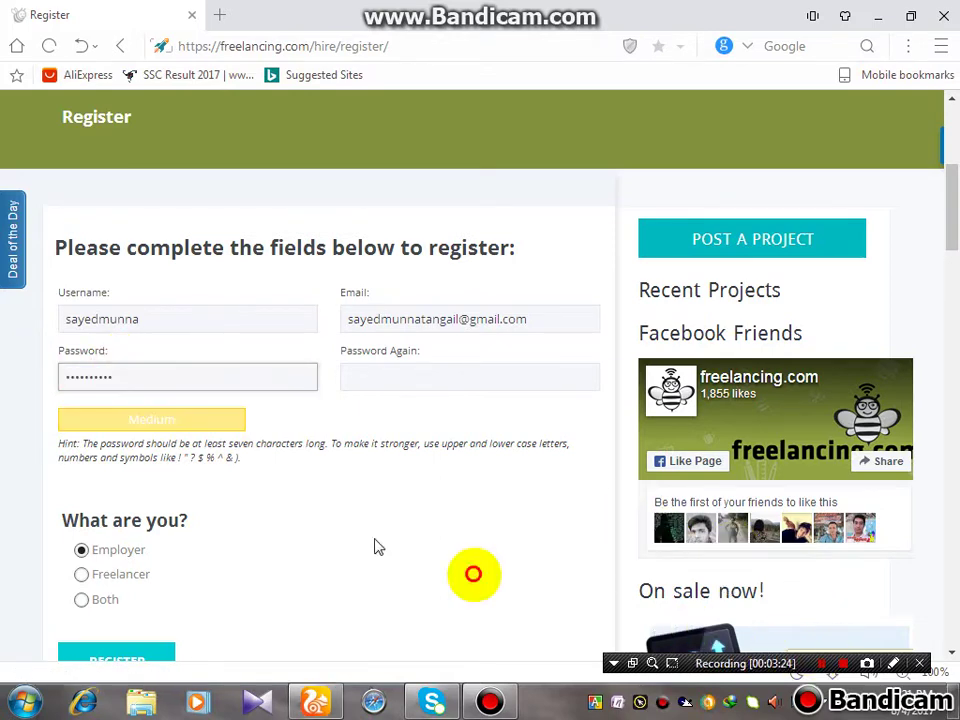
Repeat the password in Password Again and scroll down the form
left_click(420, 374)
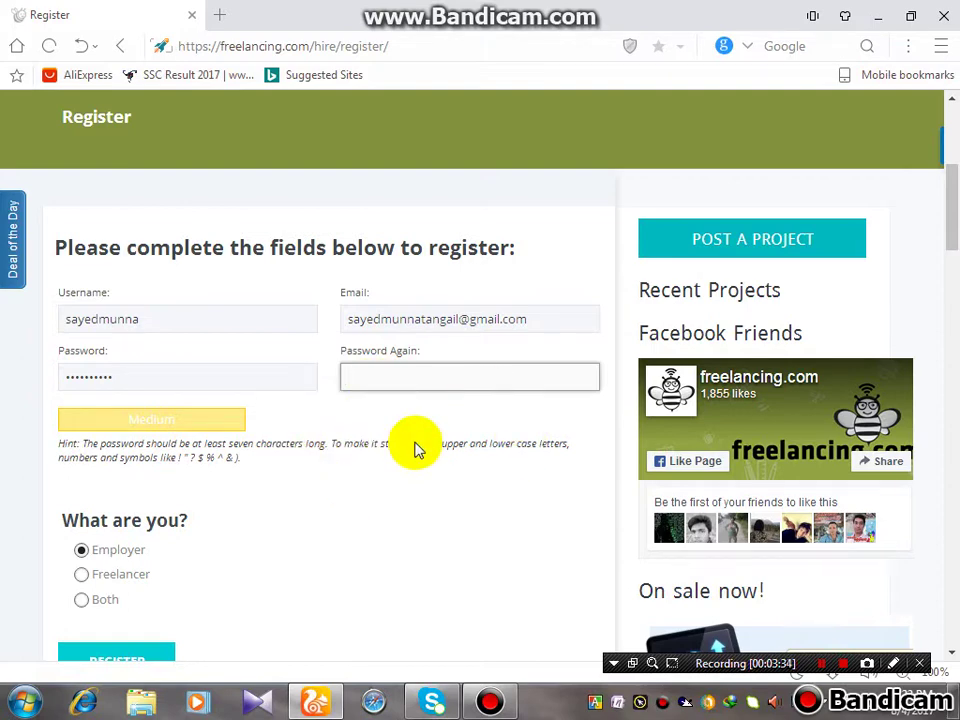
type("sa")
left_click(446, 585)
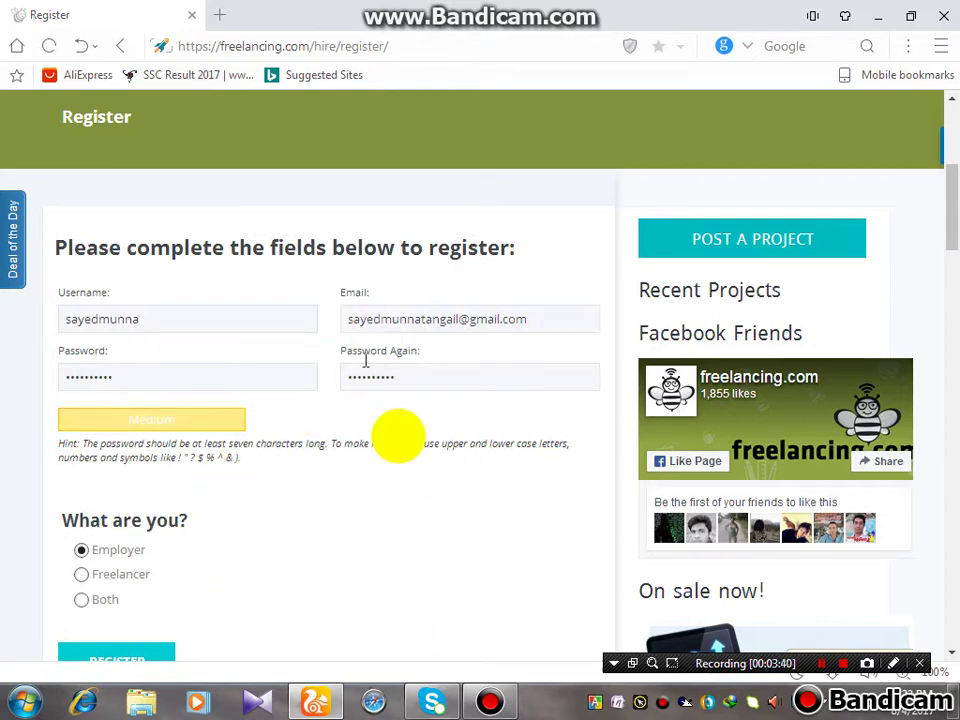
scroll(193, 536, "down", 1)
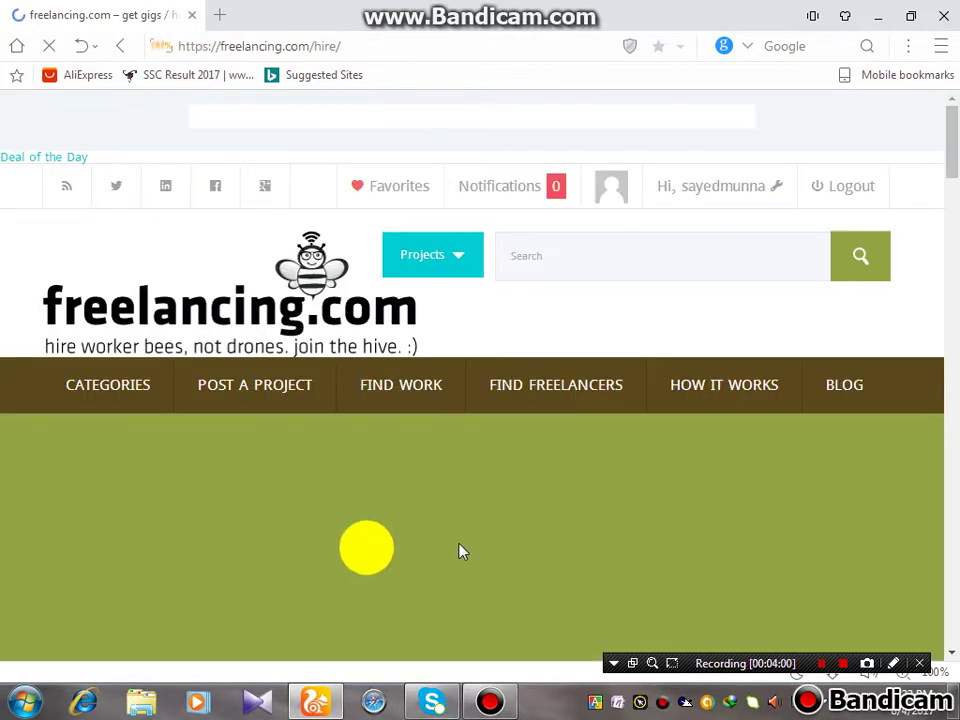
Scroll the logged-in home page back to the top and save the account password in UC Browser
scroll(154, 420, "down", 2)
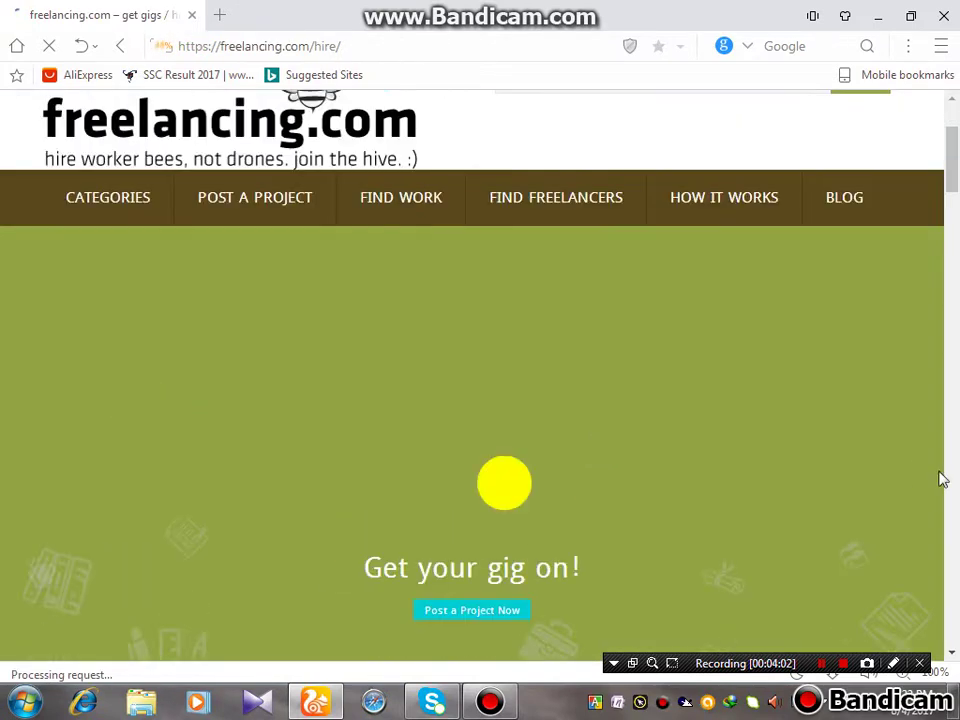
scroll(790, 512, "down", 3)
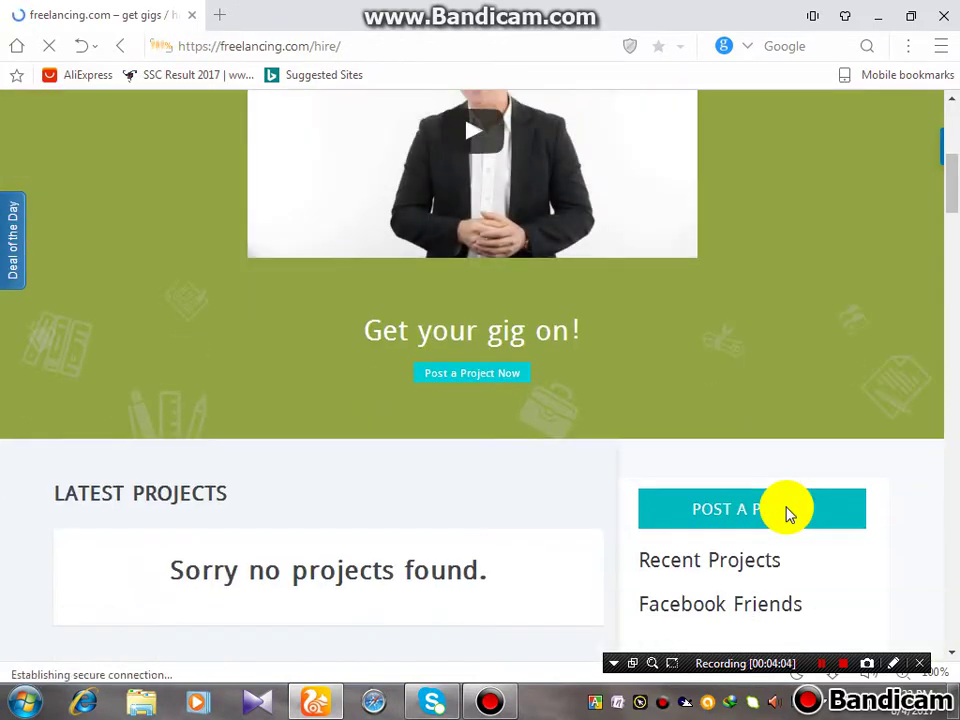
scroll(787, 513, "up", 2)
scroll(787, 513, "up", 3)
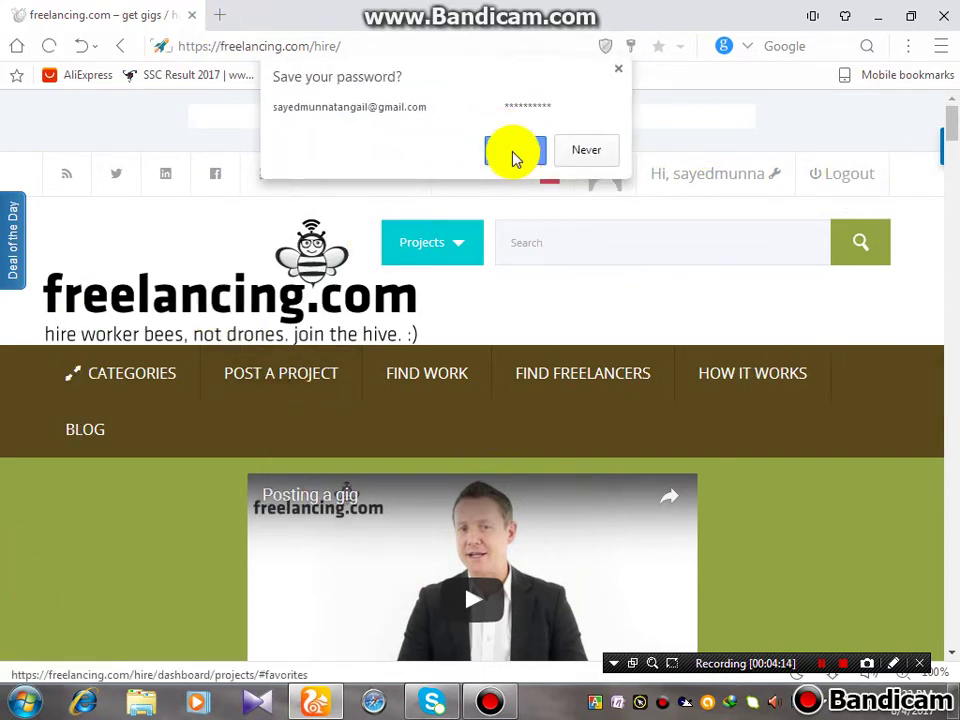
left_click(513, 155)
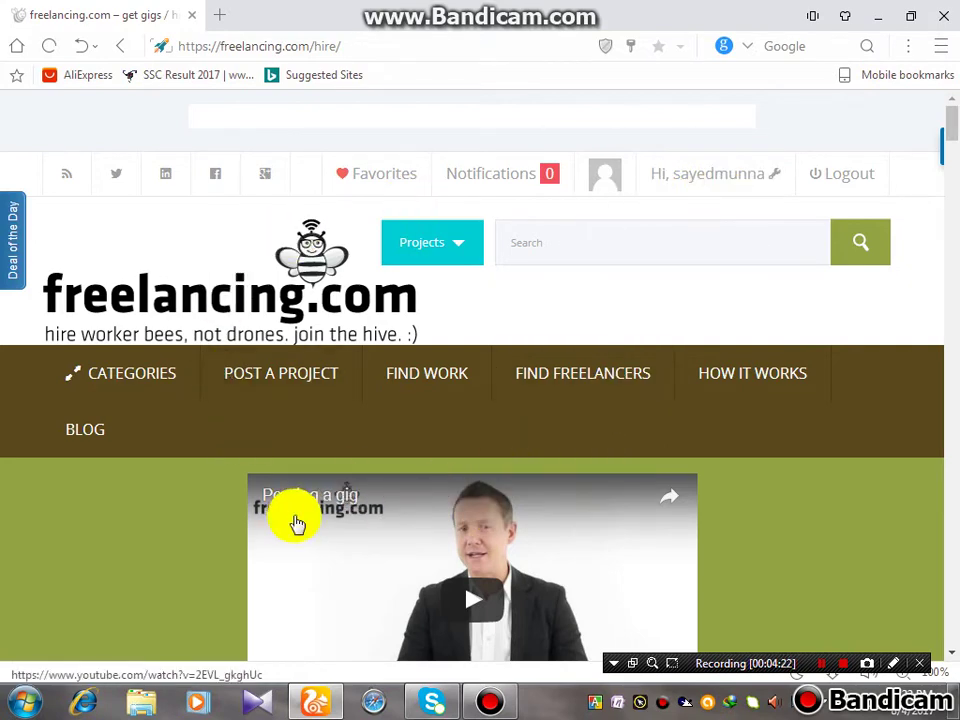
Play the 'Posting a gig' video on the home page, then go to POST A PROJECT
scroll(297, 523, "down", 3)
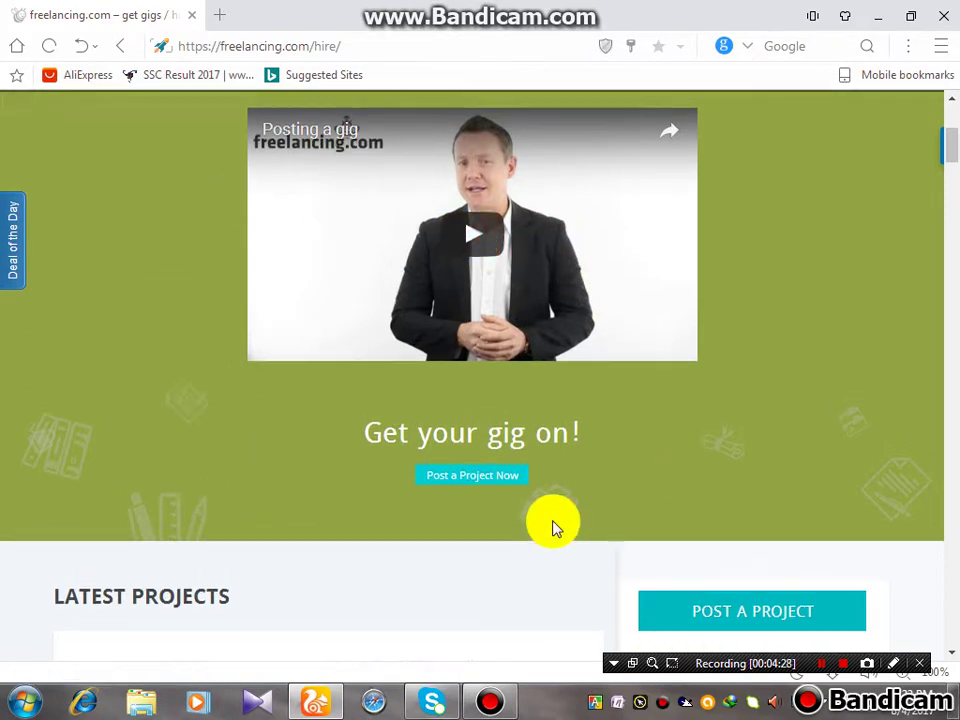
scroll(540, 500, "up", 2)
scroll(253, 396, "up", 2)
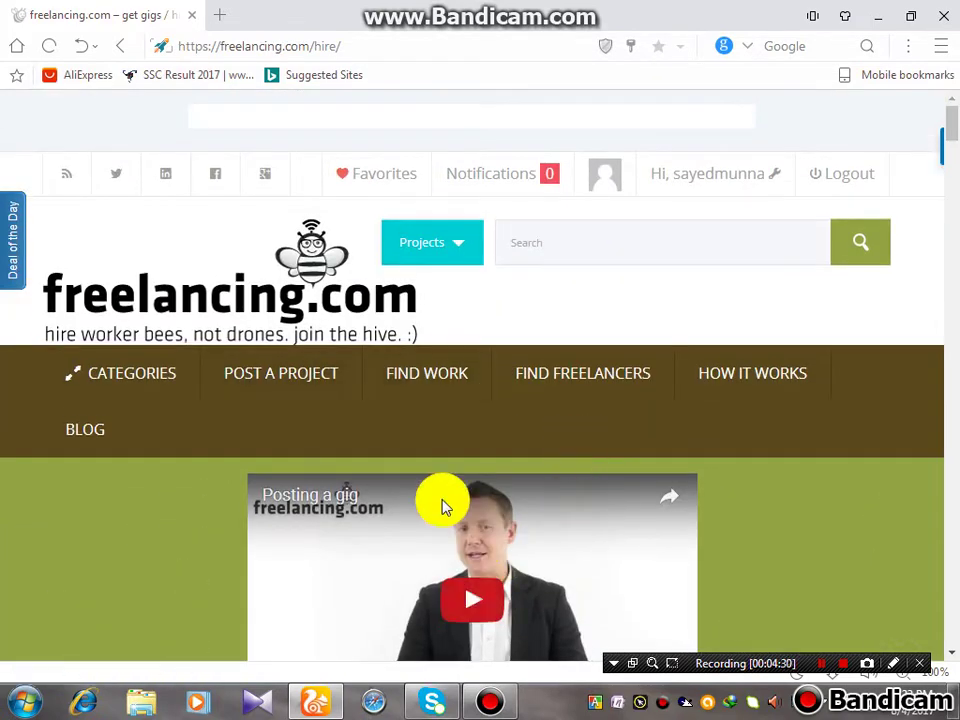
scroll(445, 507, "down", 1)
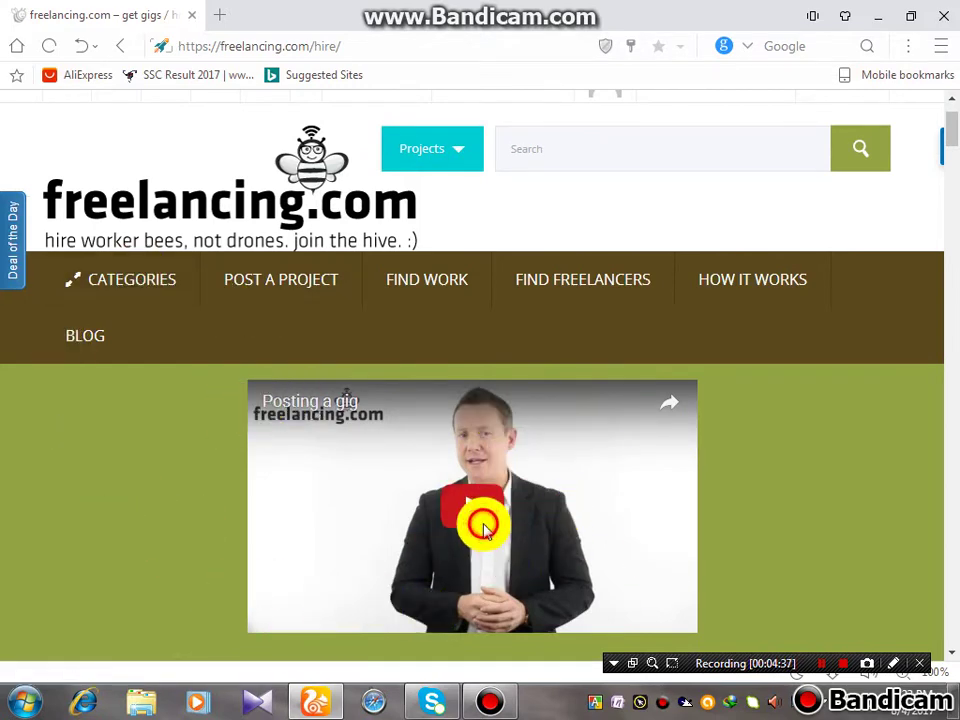
left_click(483, 527)
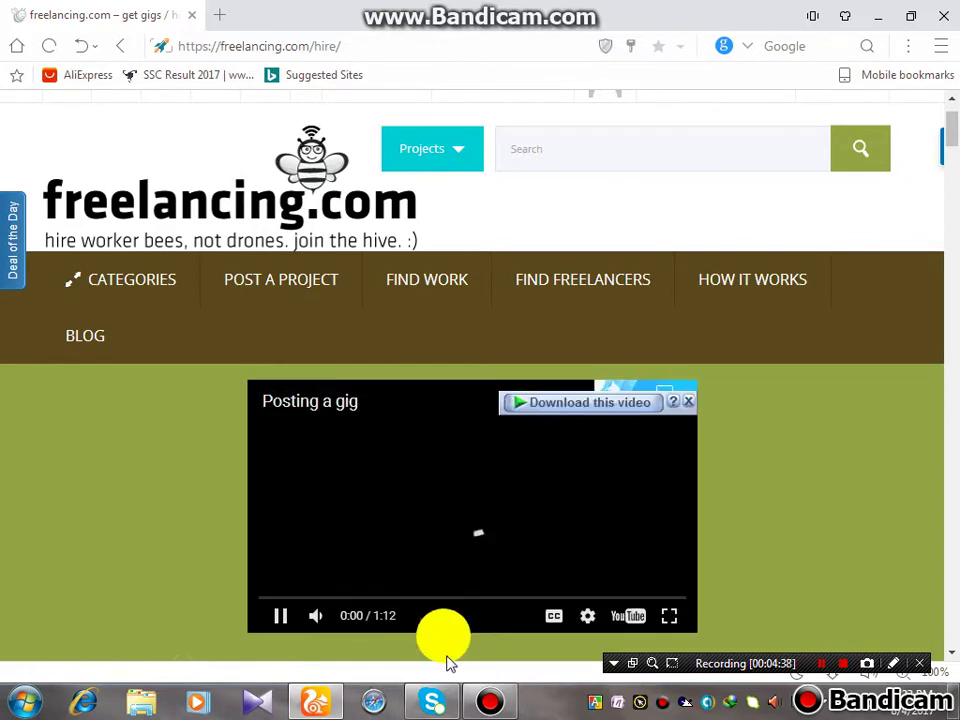
left_click(821, 663)
left_click(821, 663)
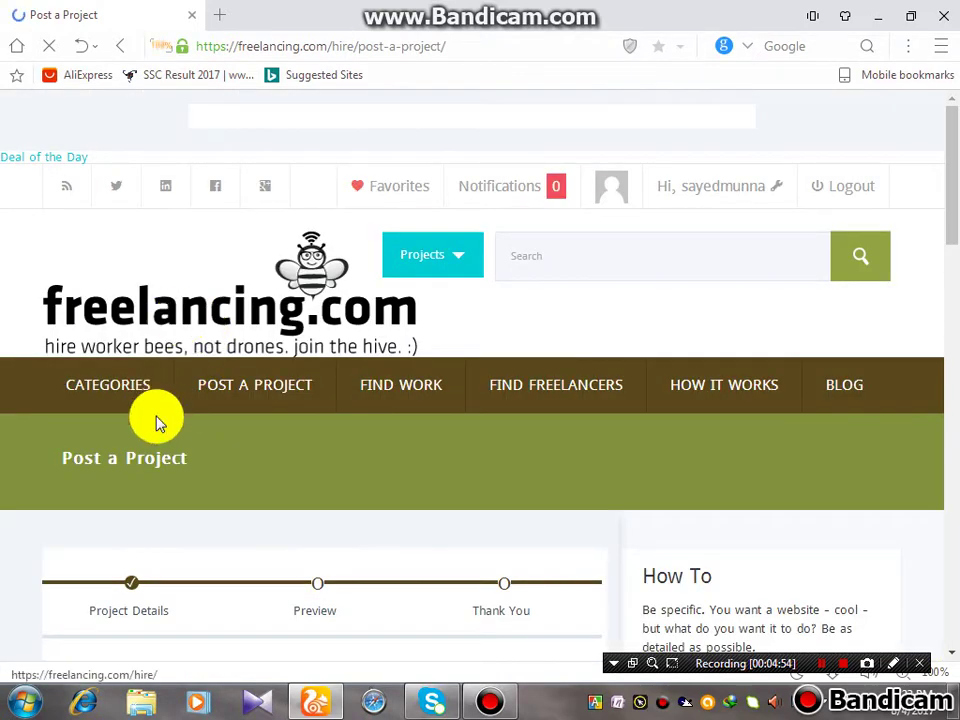
Dismiss the PointerFocus trial notice and click into the Project Details description box
scroll(160, 425, "down", 2)
scroll(500, 510, "down", 2)
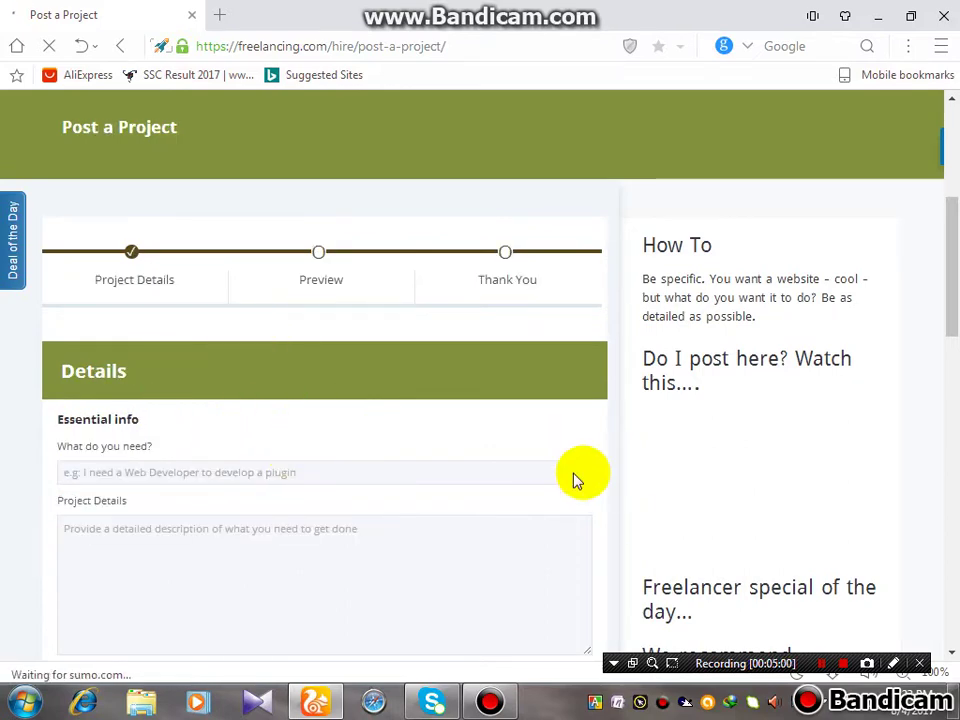
scroll(520, 485, "down", 1)
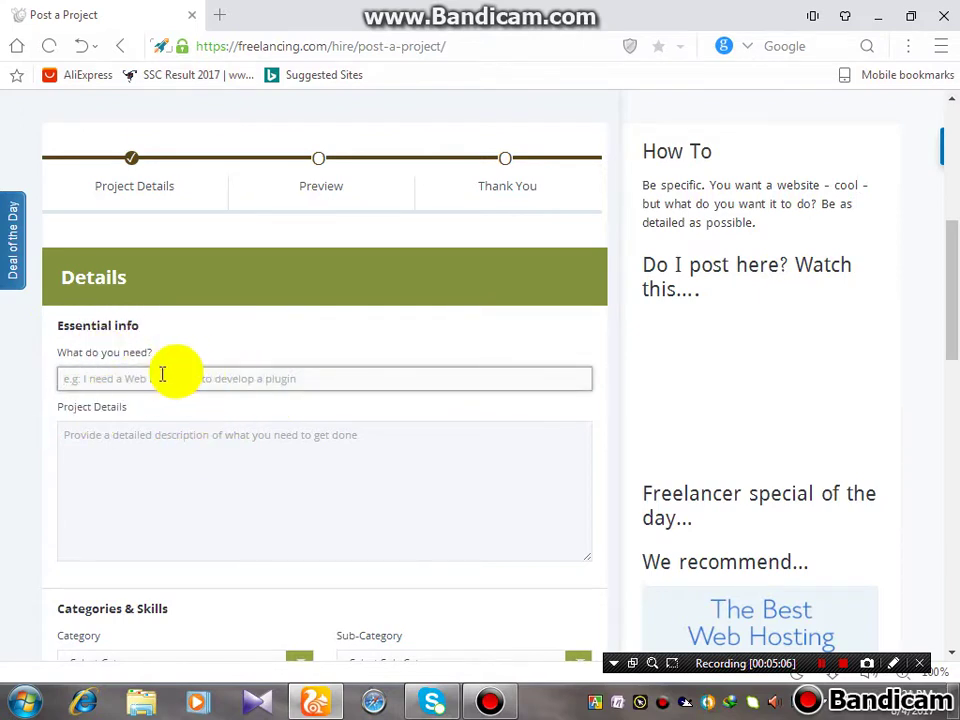
left_click(125, 455)
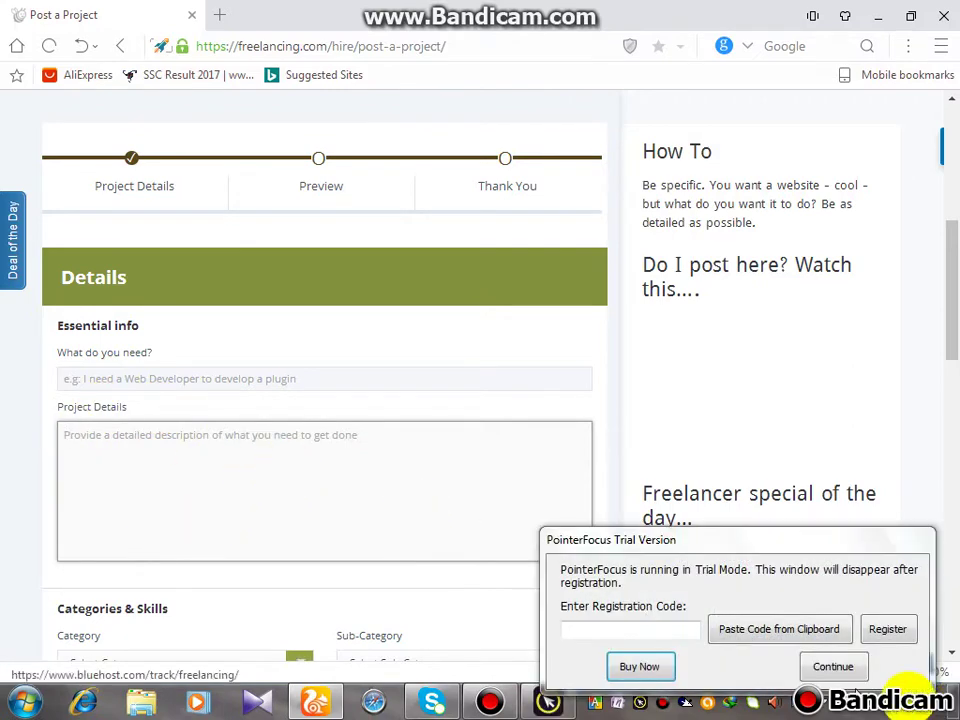
left_click(833, 667)
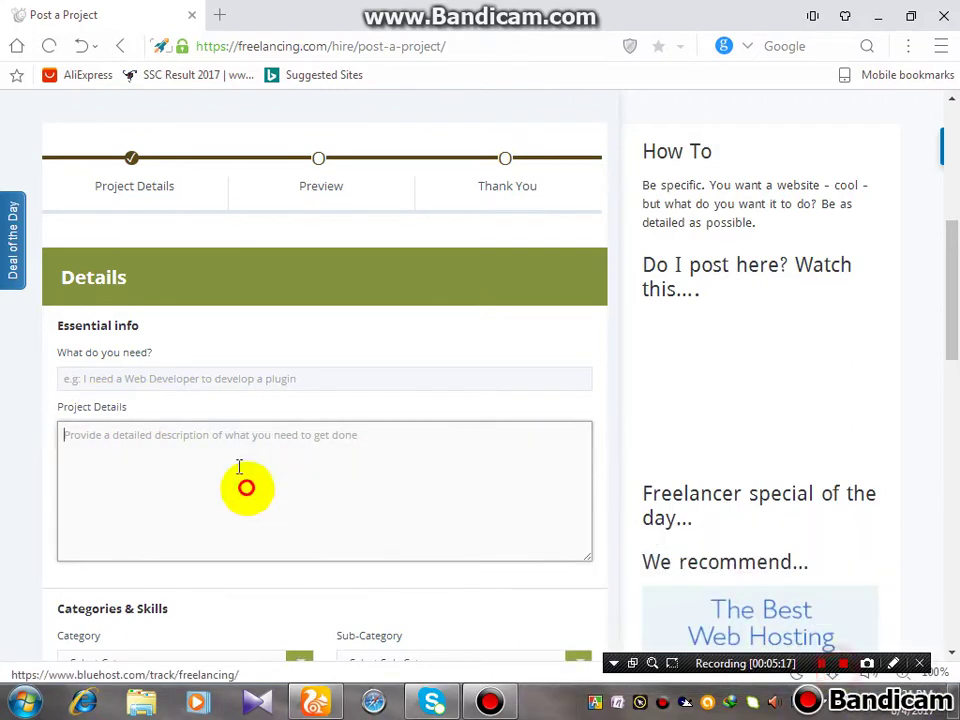
left_click(322, 475)
scroll(321, 476, "down", 3)
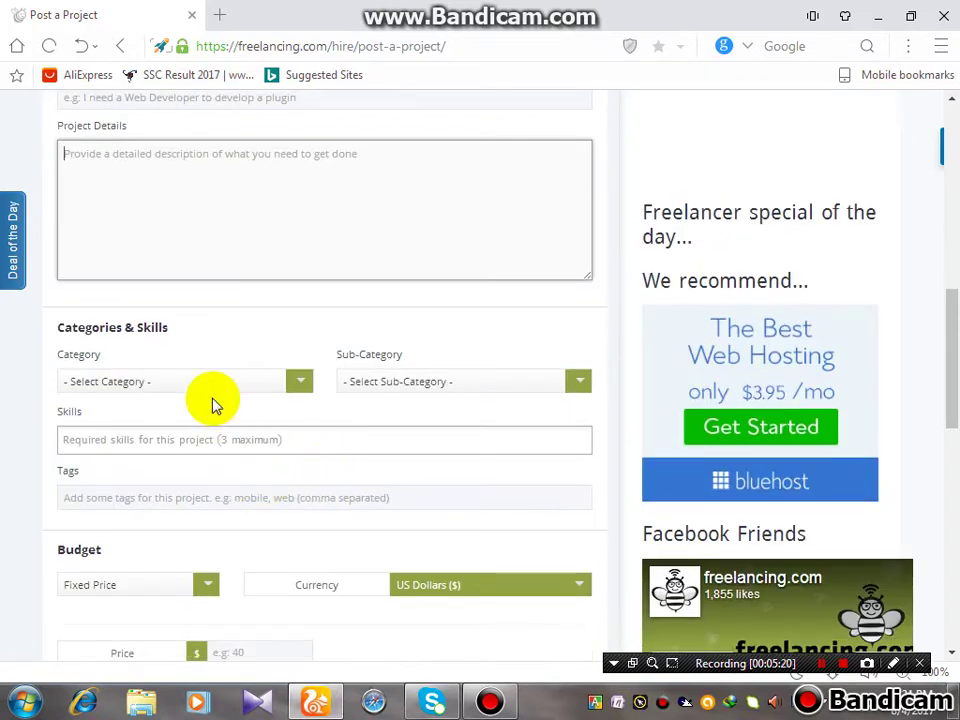
Choose Networking as the project Category and leave Sub-Category at Select Sub-Category
left_click(210, 382)
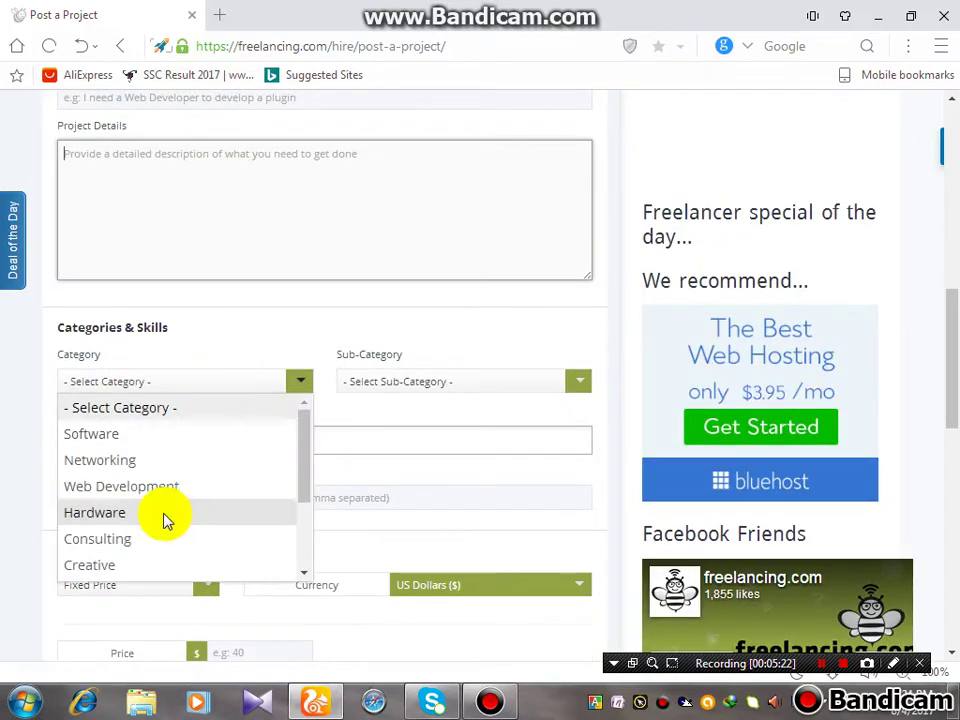
scroll(165, 518, "down", 2)
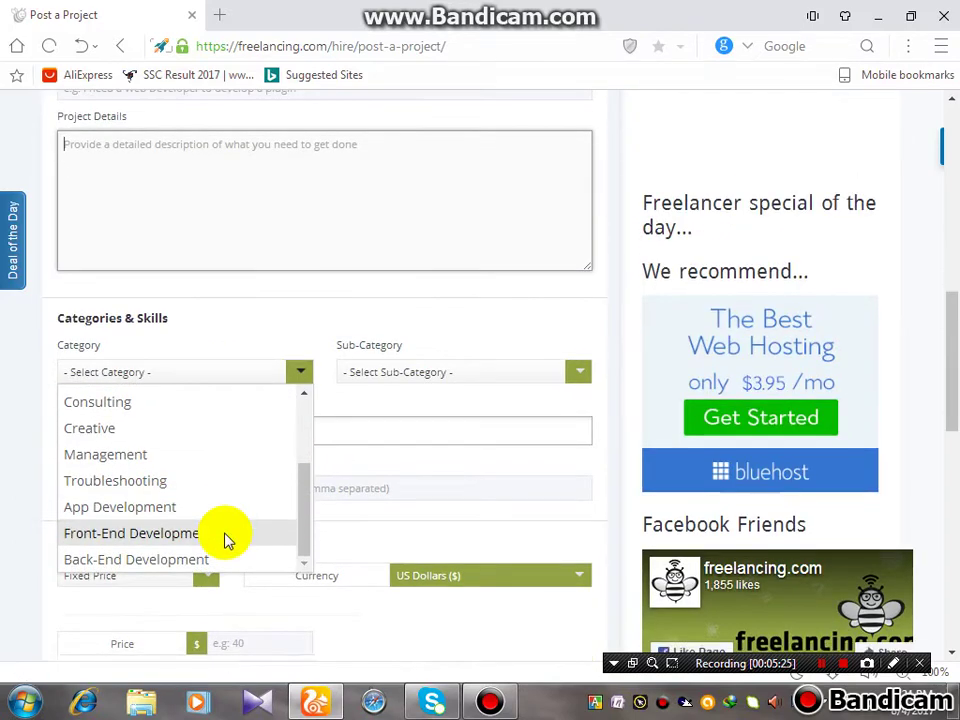
scroll(223, 540, "down", 1)
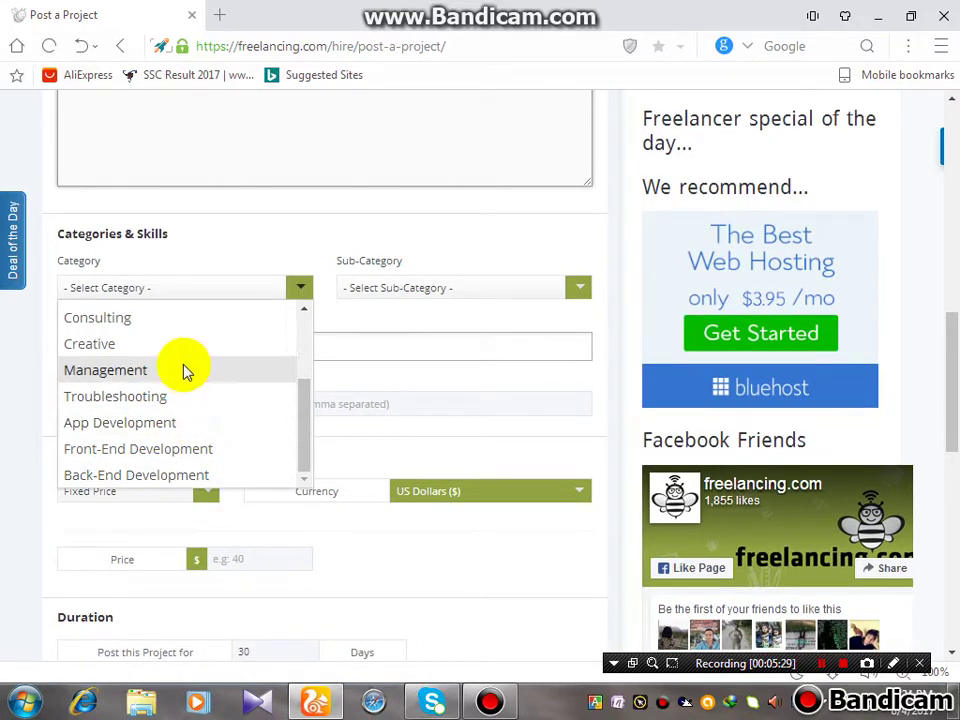
scroll(182, 371, "up", 2)
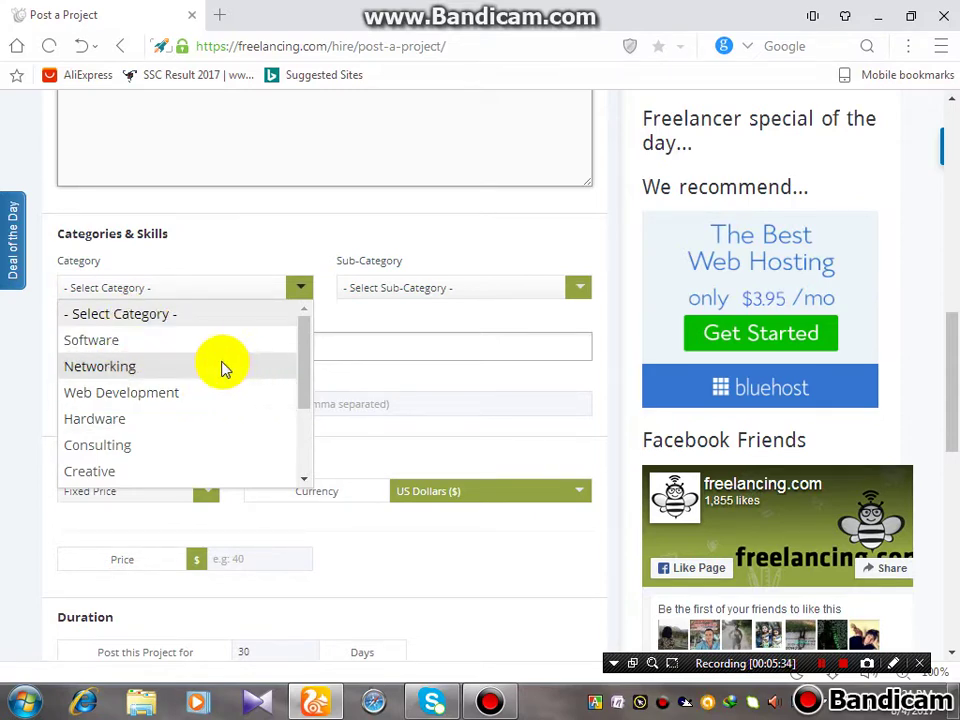
left_click(230, 368)
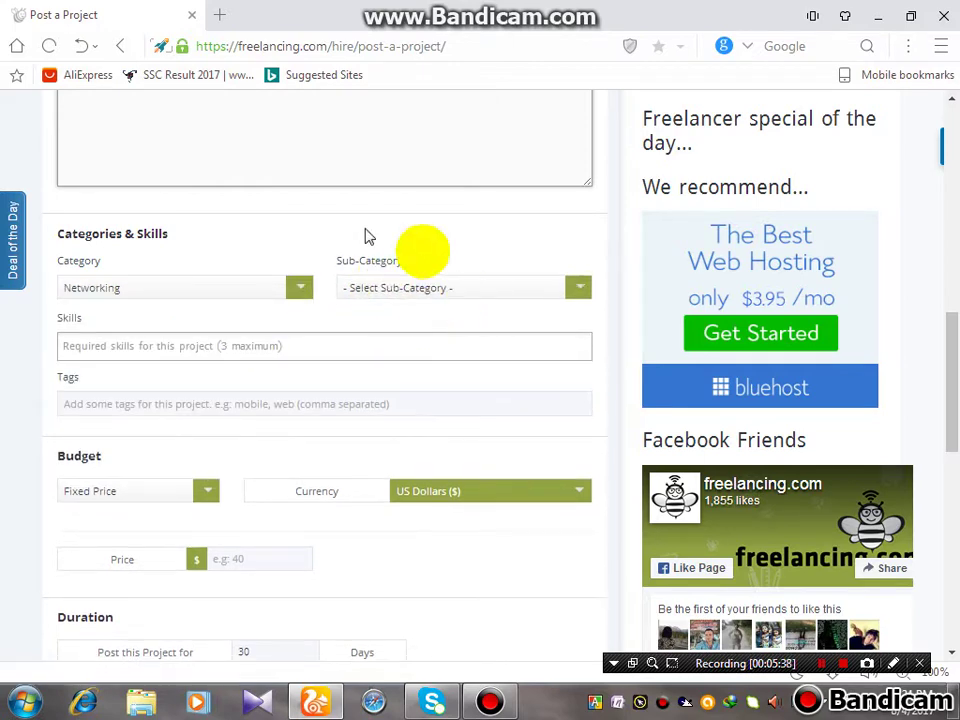
left_click(396, 290)
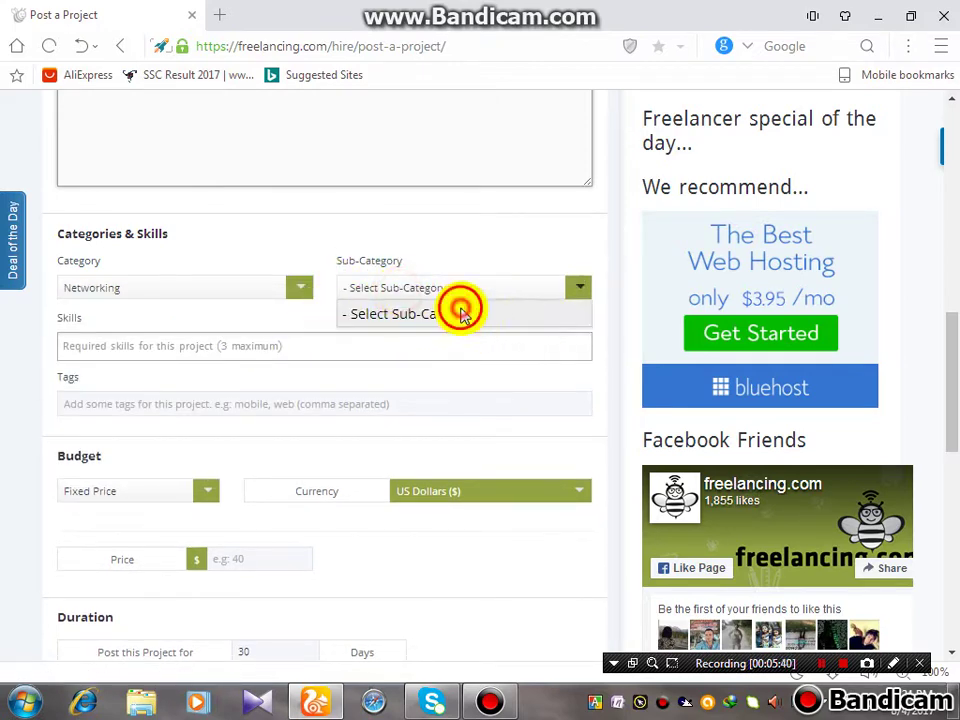
left_click(462, 313)
left_click(578, 287)
left_click(418, 310)
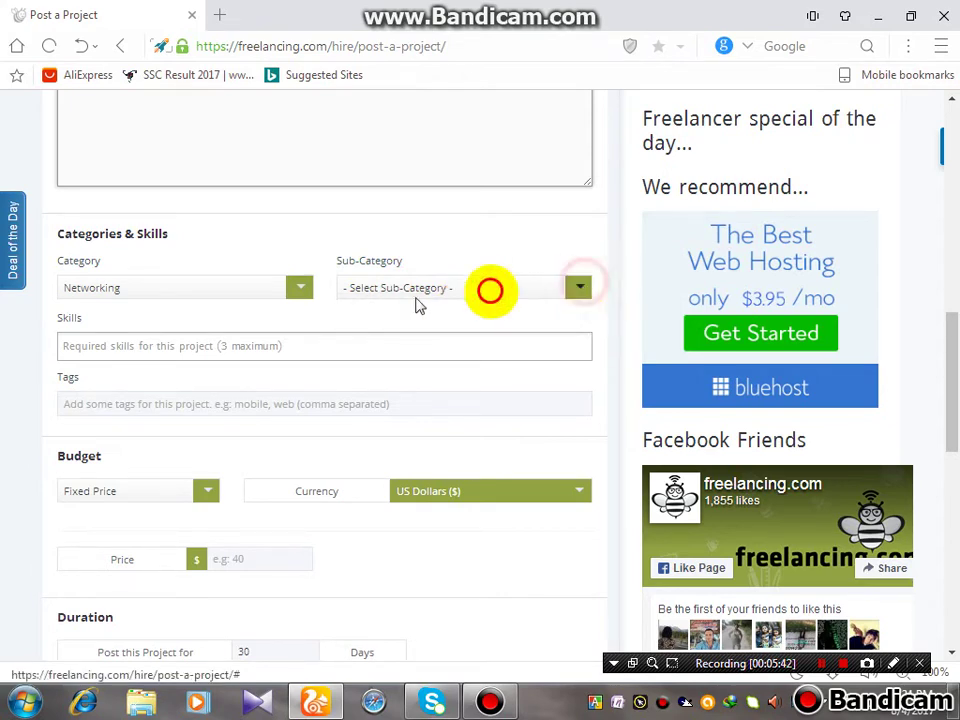
left_click(397, 337)
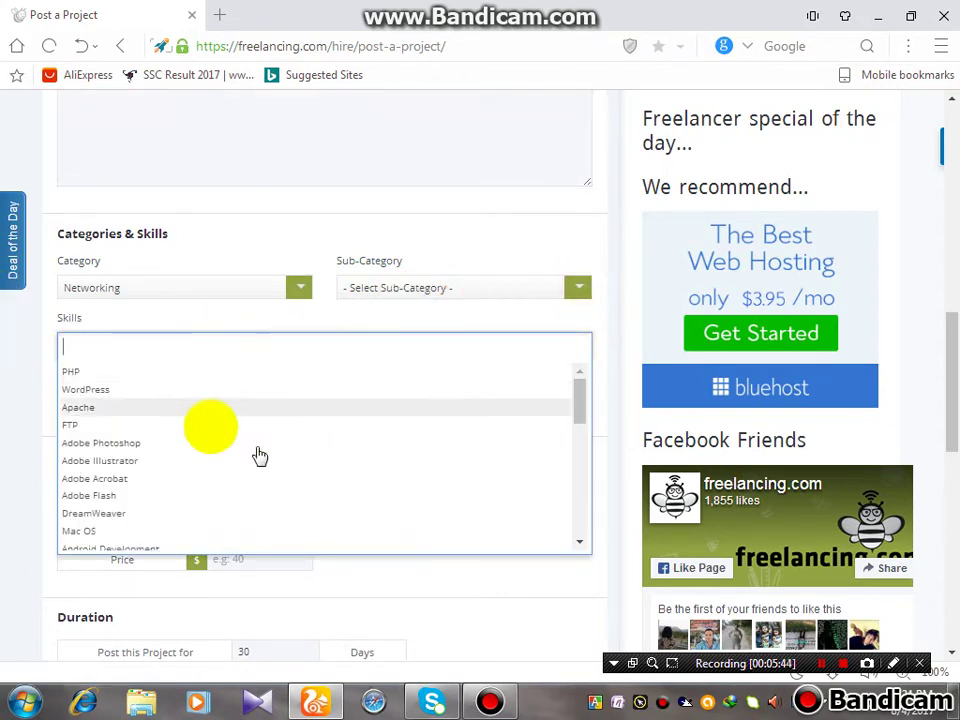
Add WordPress as the skill, 170-180 as tags, and switch the budget to Per Hour
left_click(166, 392)
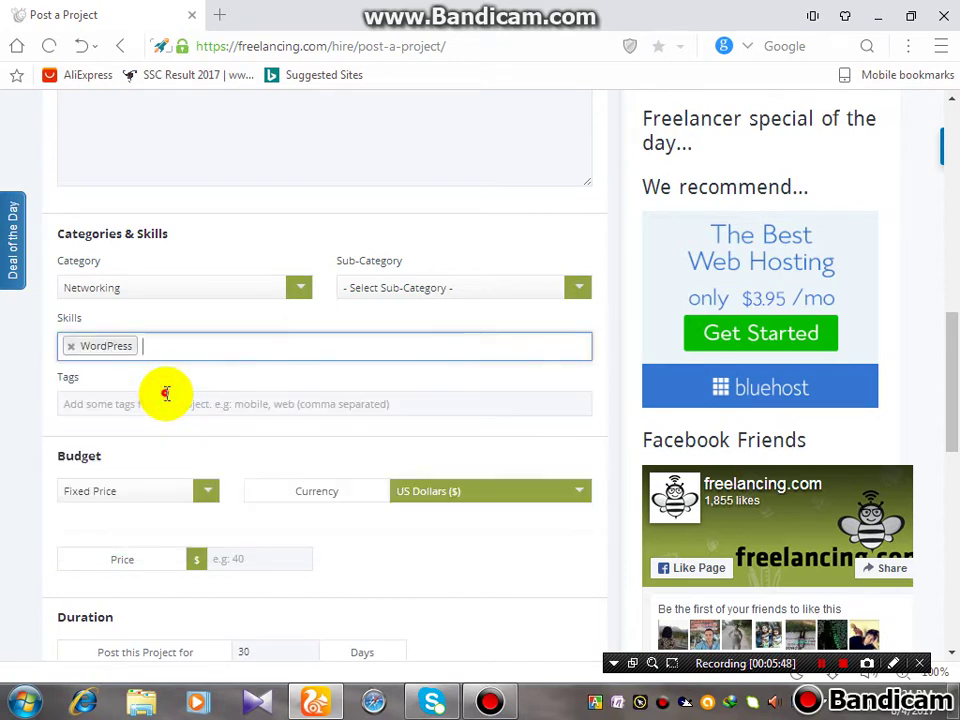
left_click(228, 400)
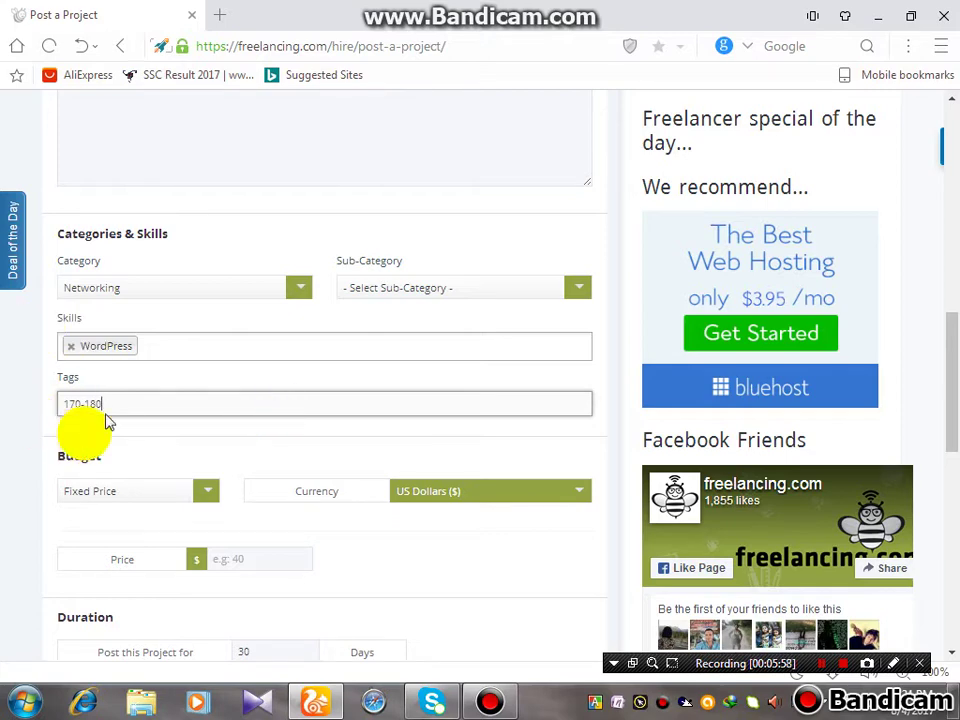
left_click(124, 506)
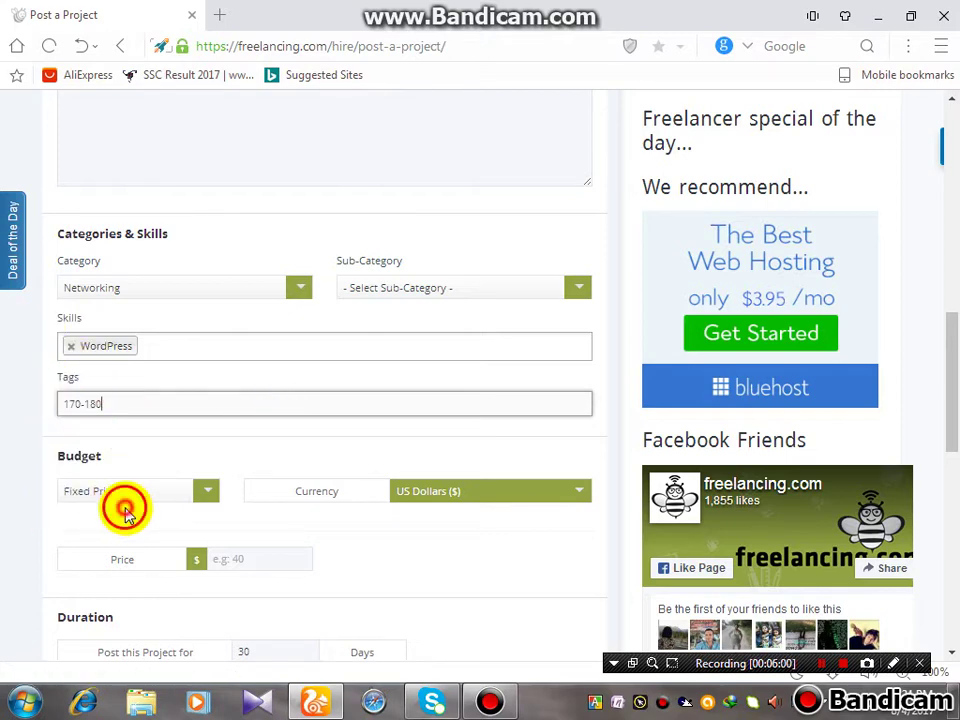
left_click(130, 491)
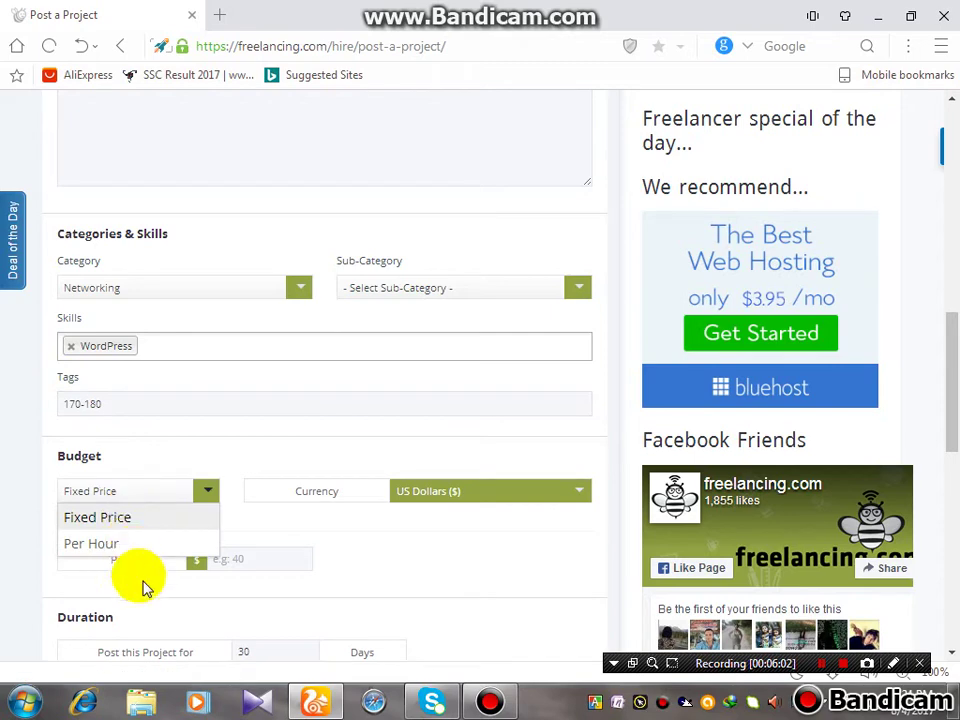
left_click(135, 545)
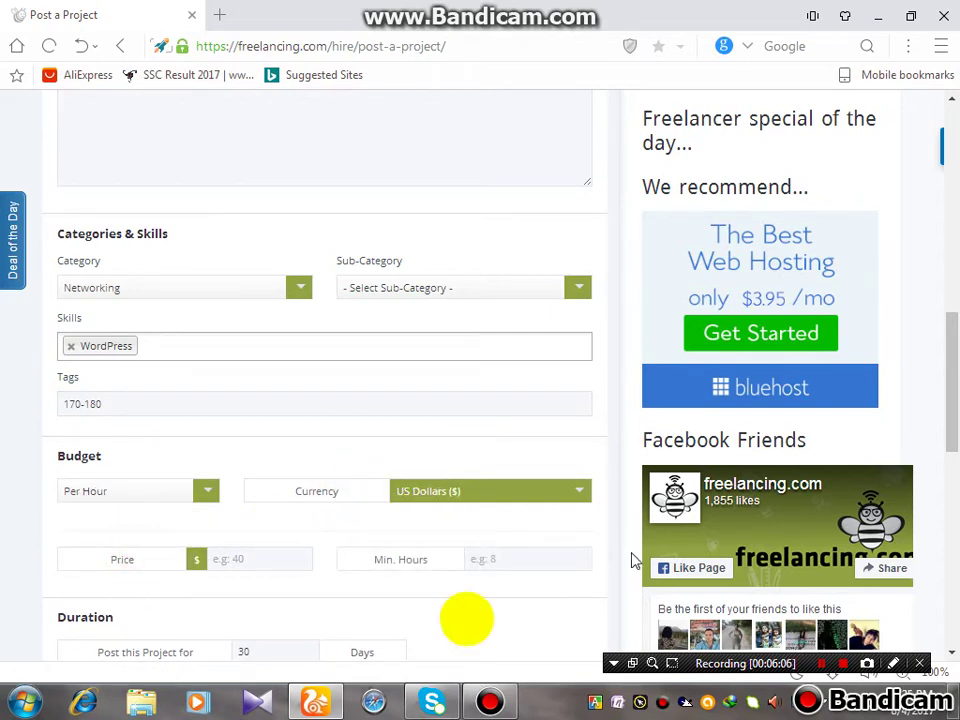
left_click(497, 494)
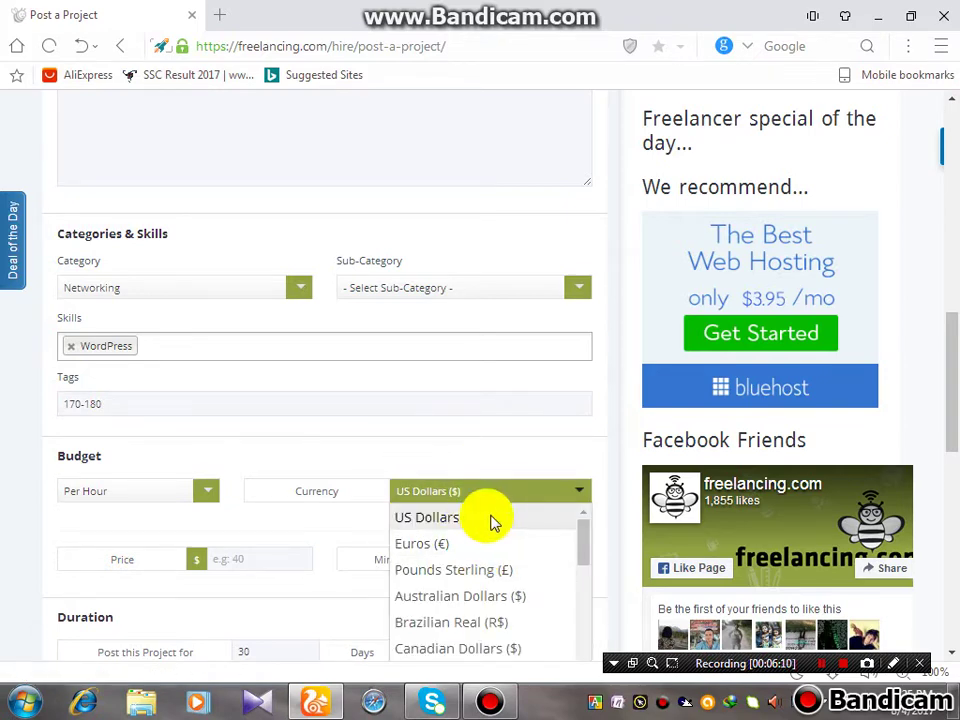
scroll(490, 561, "down", 6)
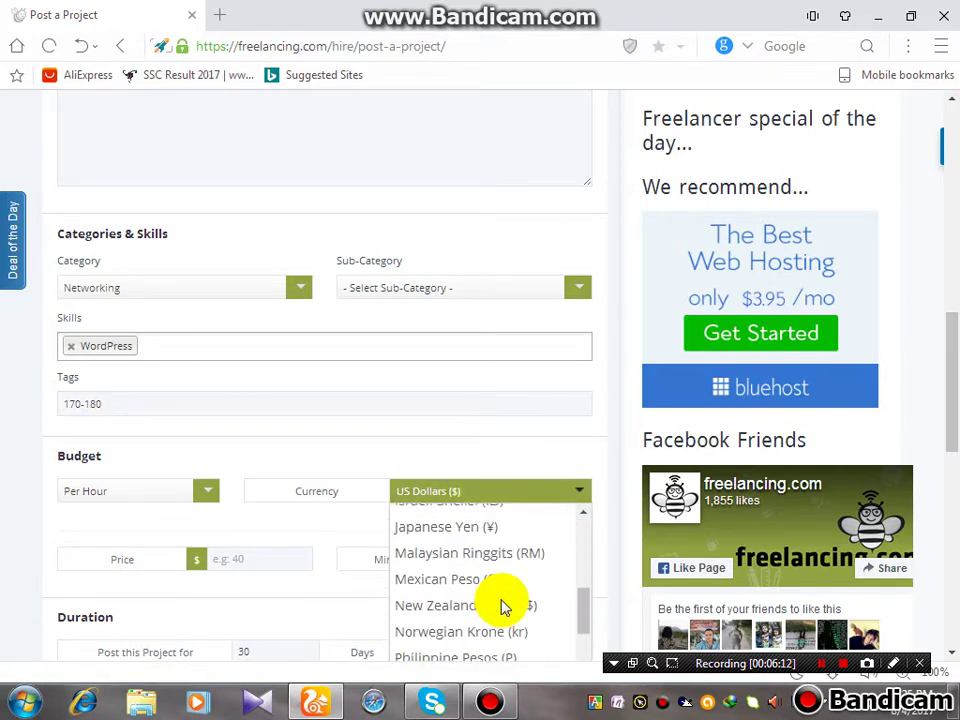
scroll(503, 600, "down", 4)
scroll(482, 452, "up", 4)
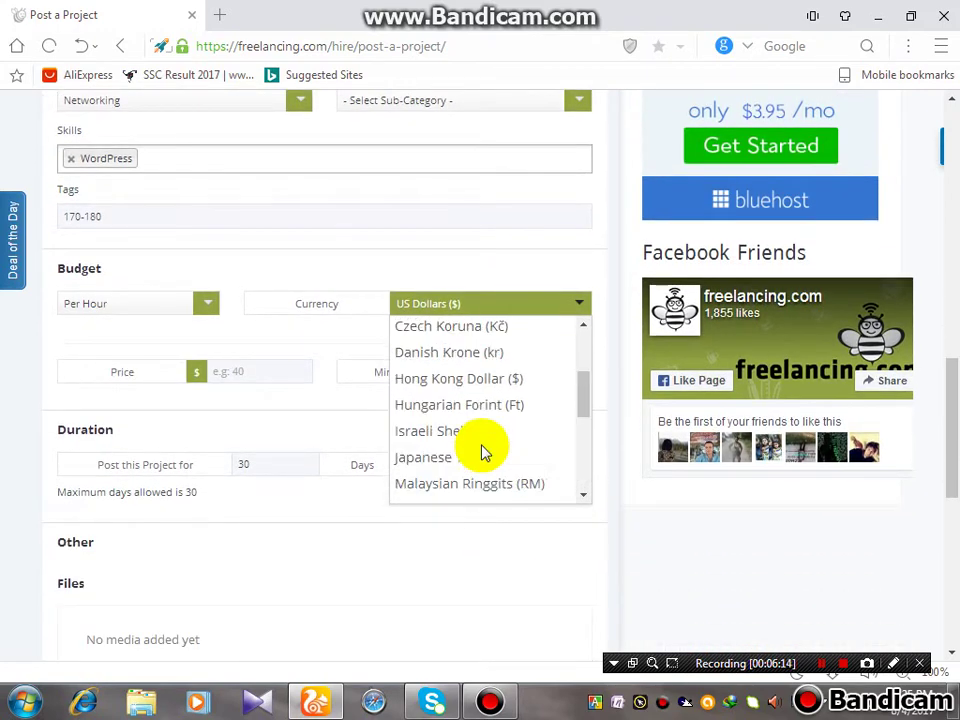
scroll(485, 422, "up", 3)
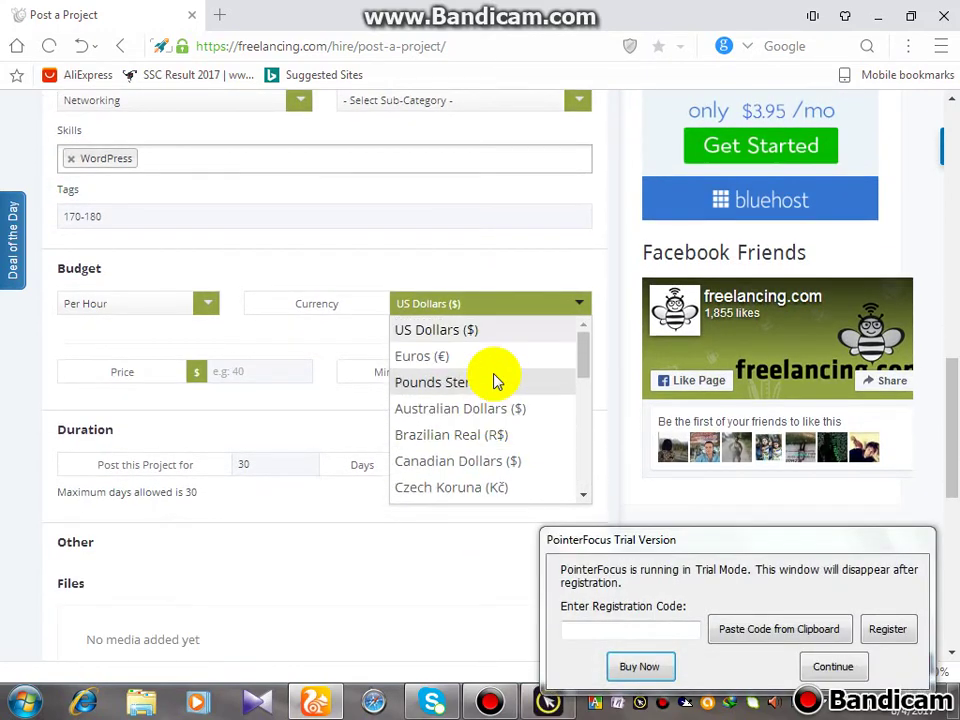
scroll(499, 385, "up", 1)
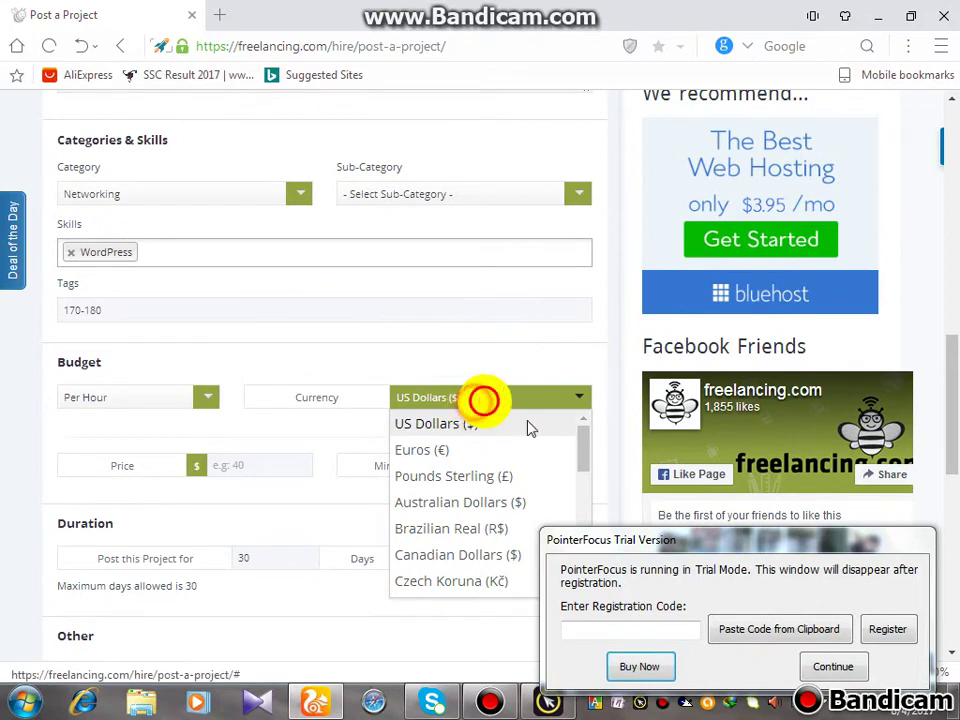
left_click(827, 664)
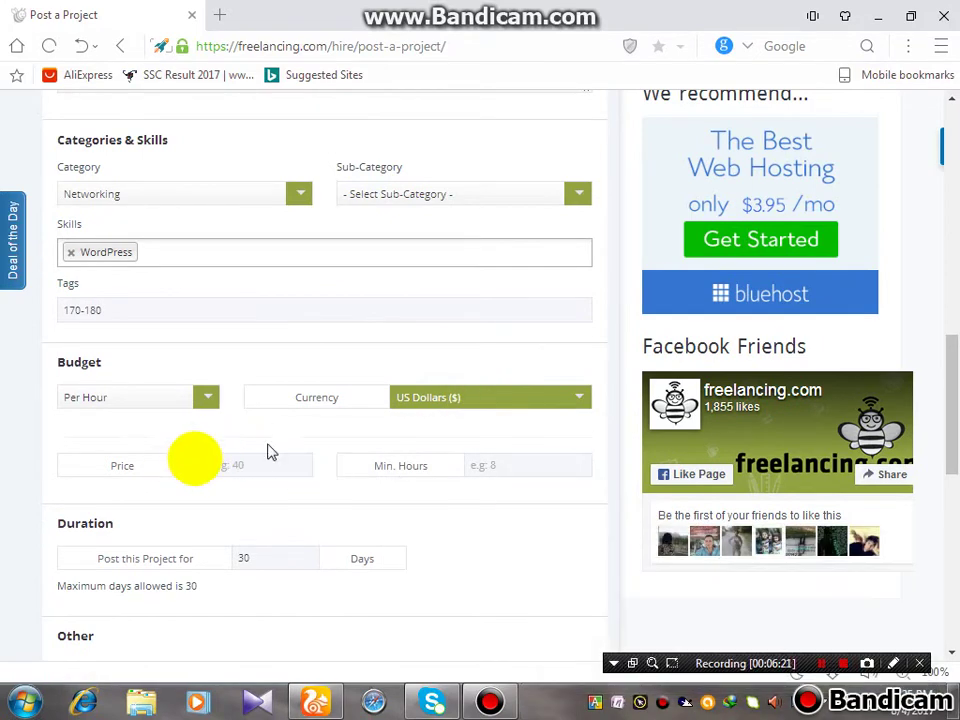
left_click(152, 467)
Enter the $20 hourly price and 40 minimum hours
left_click(275, 460)
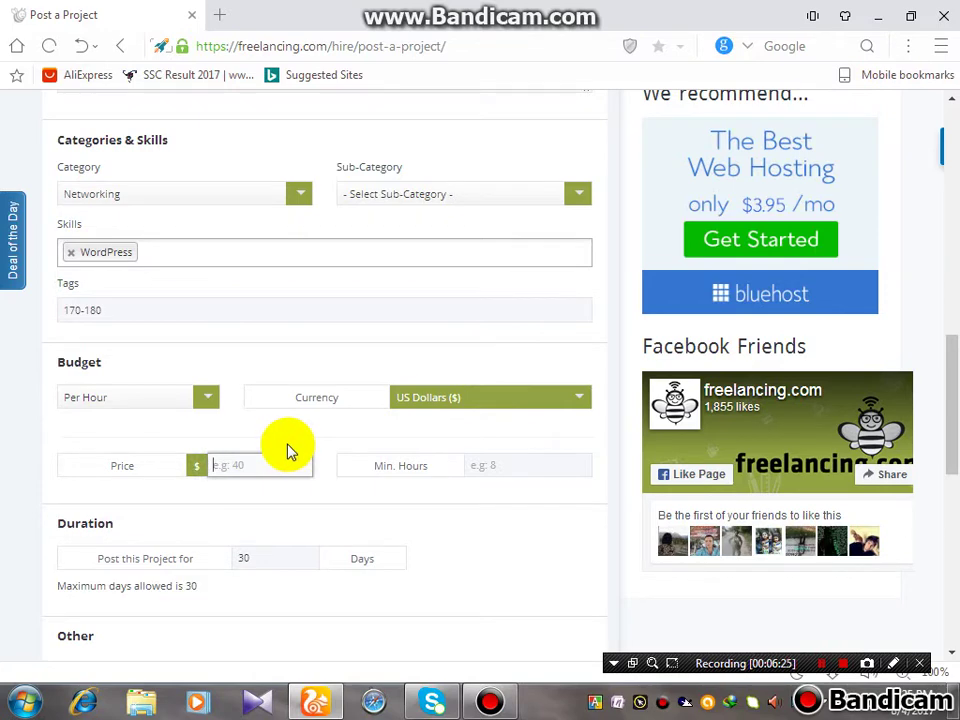
left_click(520, 456)
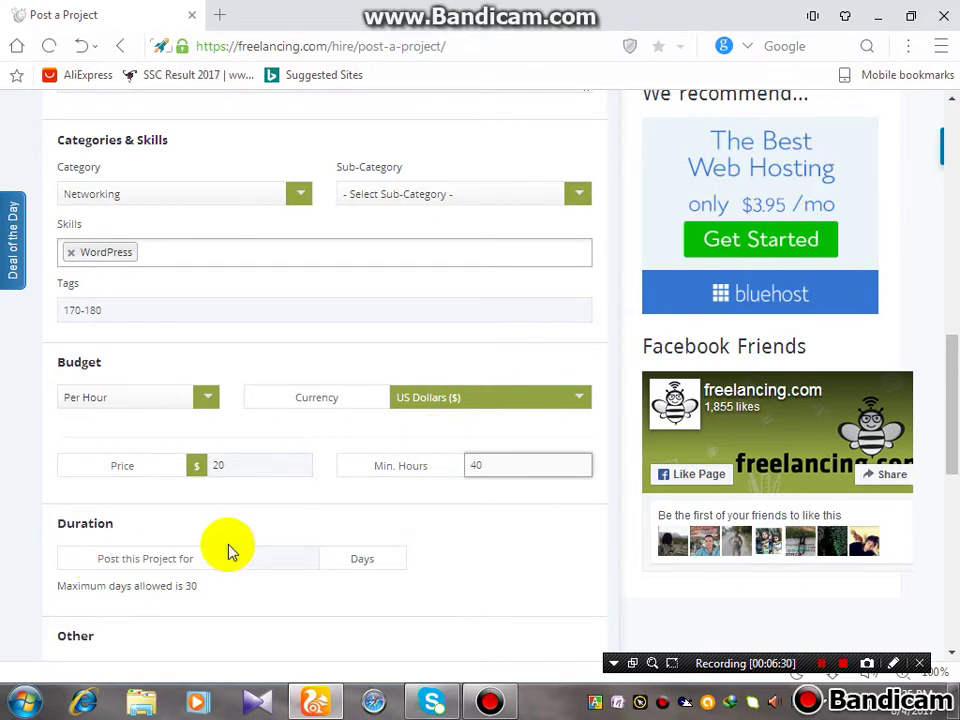
left_click(333, 585)
Set the posting duration to 30 days and remove the stray 0 from the project title
scroll(385, 640, "down", 2)
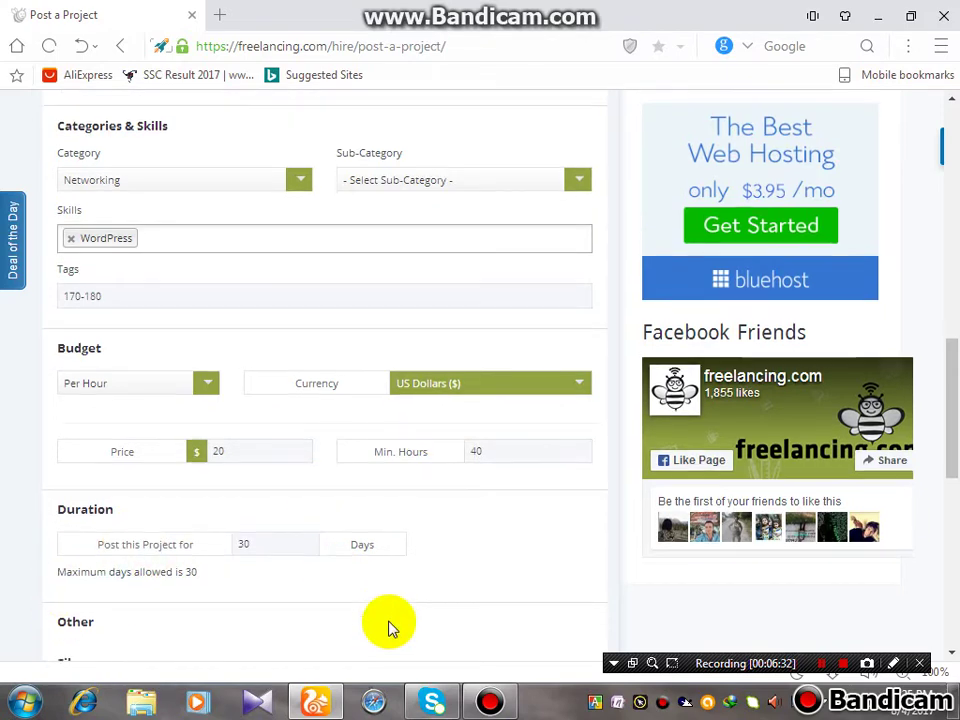
left_click(236, 472)
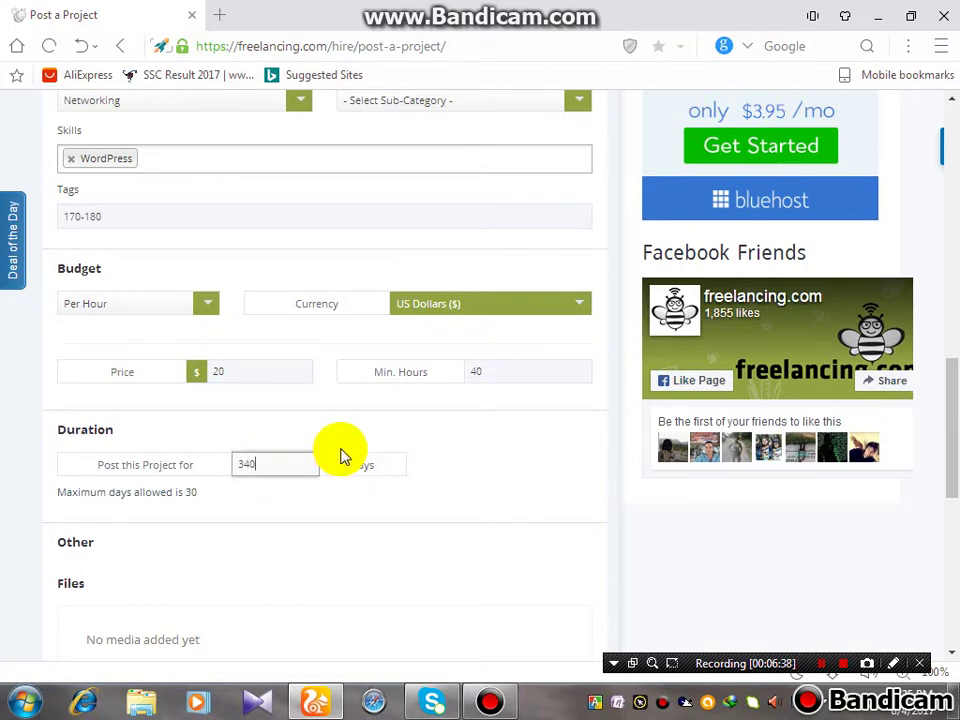
left_click(467, 489)
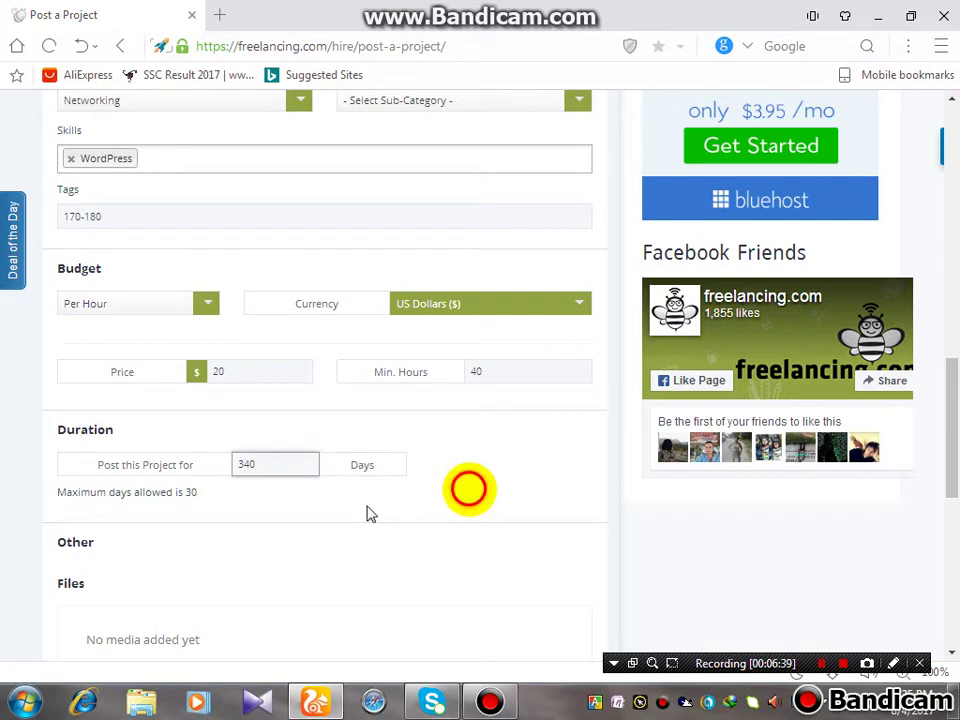
double_click(223, 470)
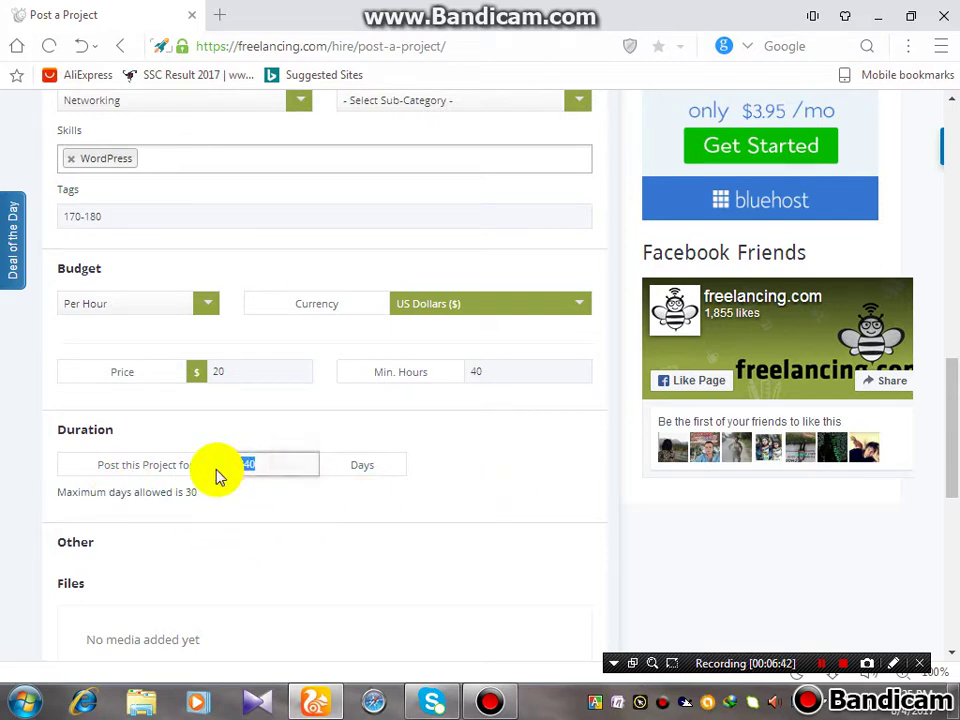
key("BackSpace")
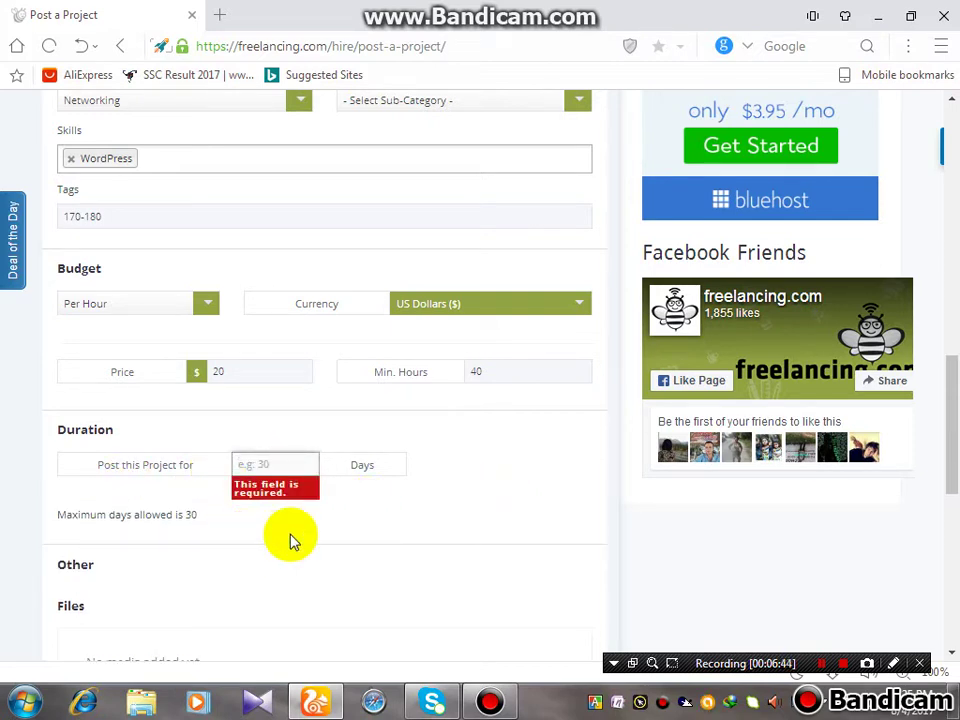
key("Return")
type("0")
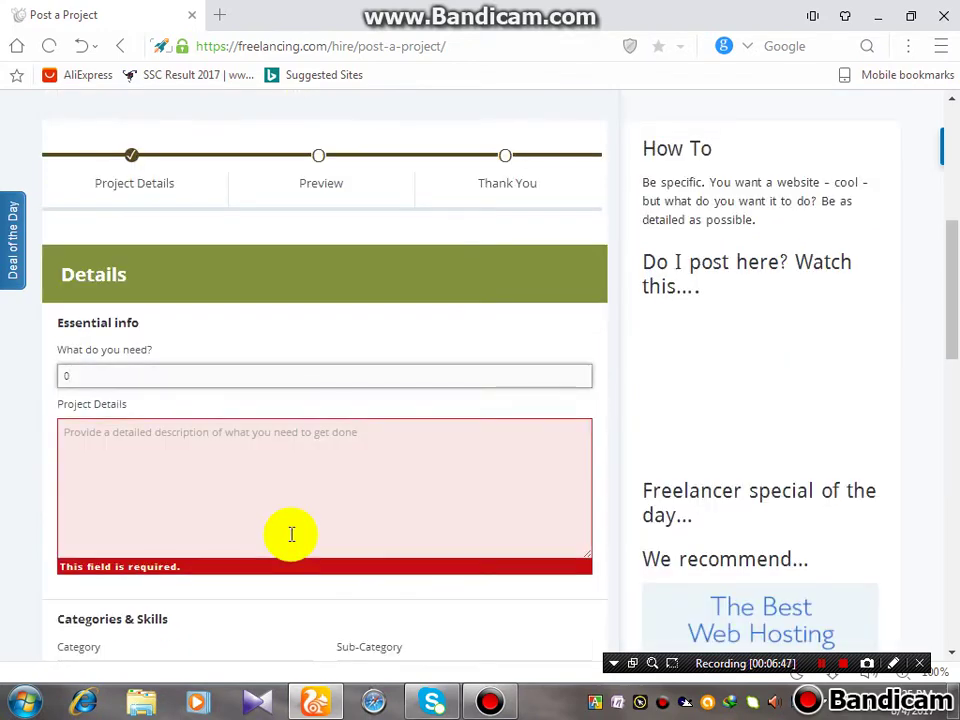
scroll(270, 538, "down", 1)
key("BackSpace")
scroll(220, 547, "down", 2)
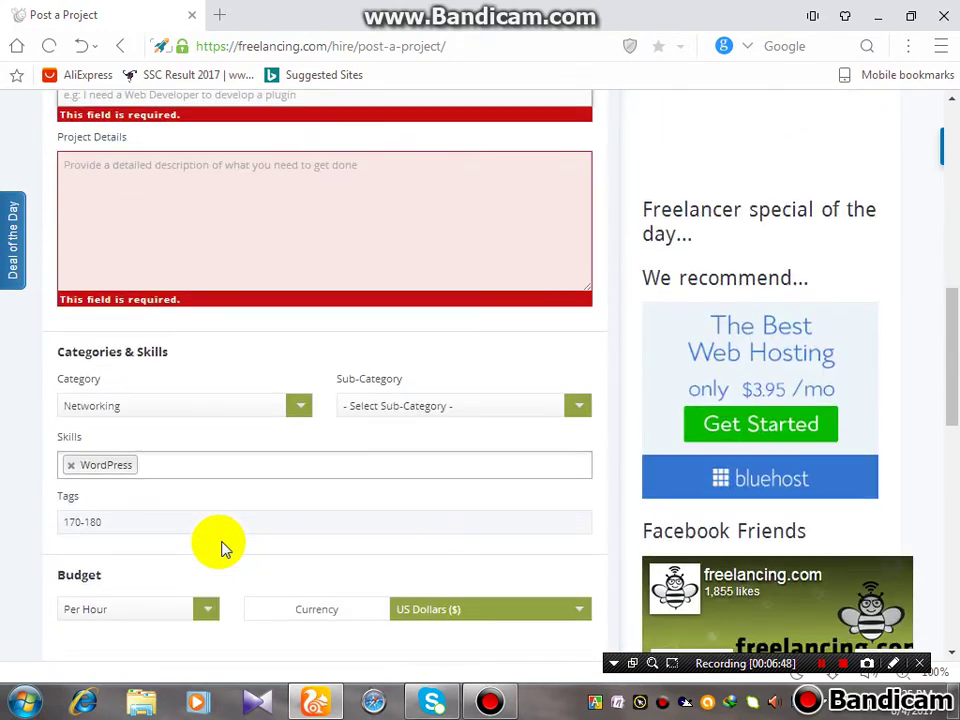
scroll(347, 594, "down", 2)
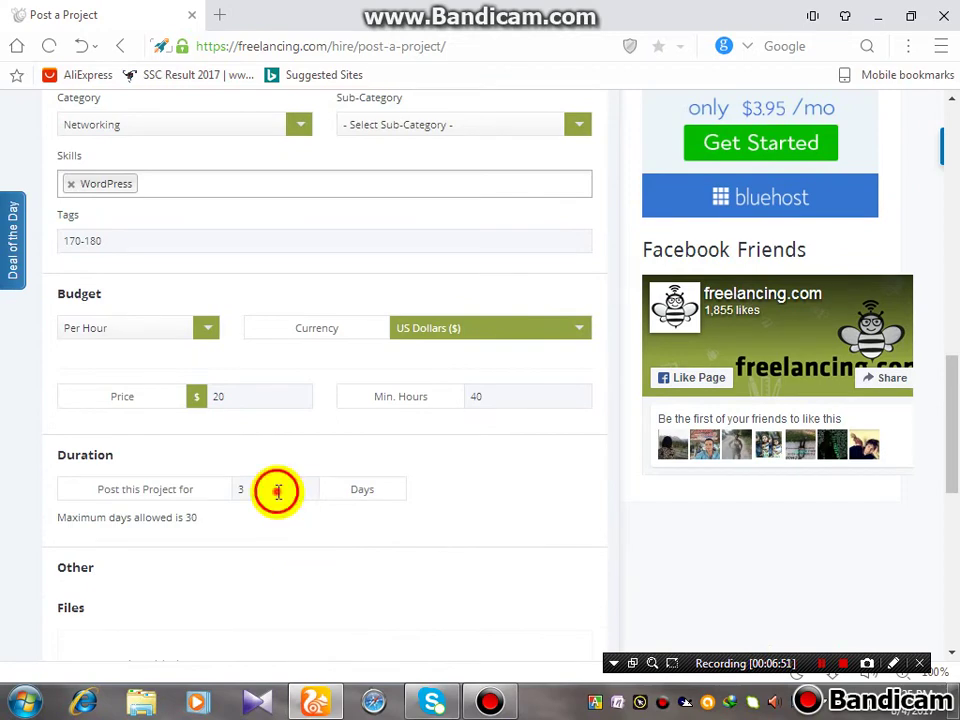
scroll(279, 494, "down", 2)
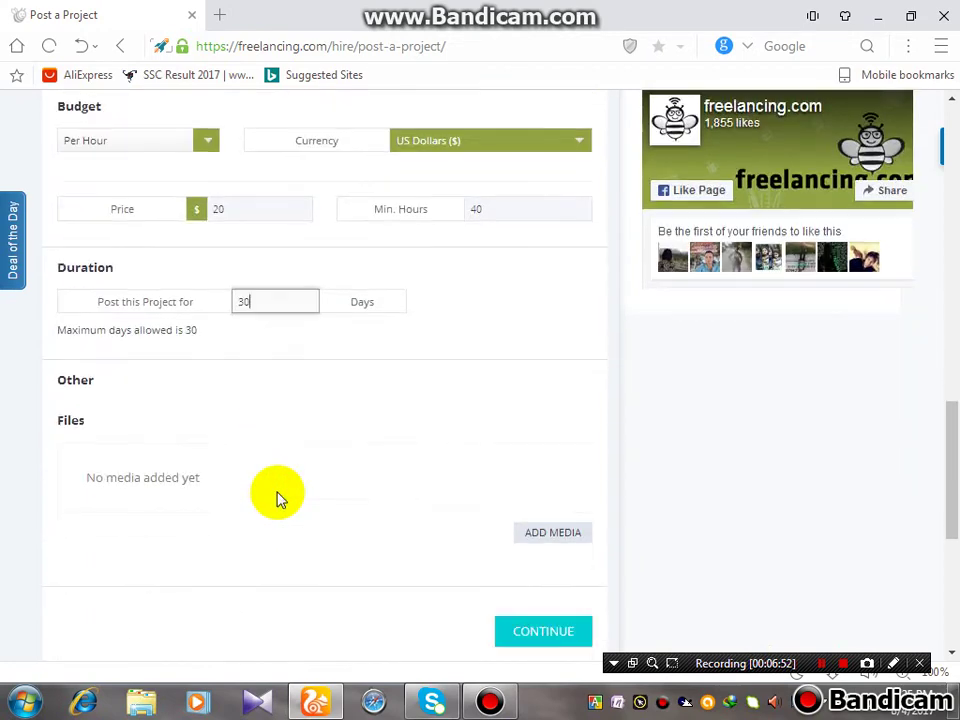
left_click(262, 301)
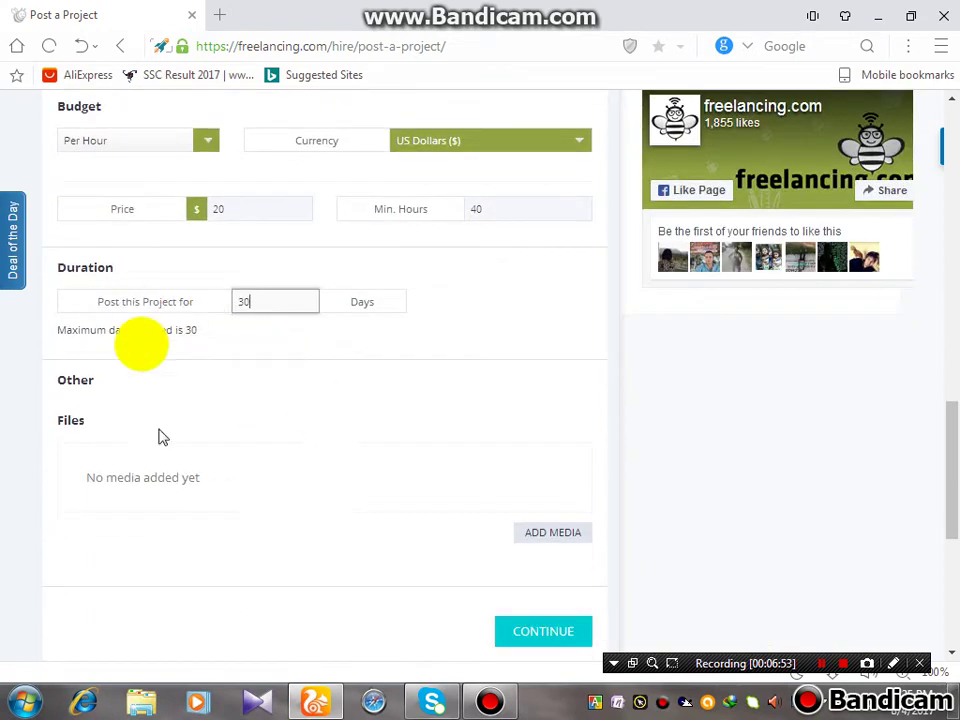
left_click(78, 388)
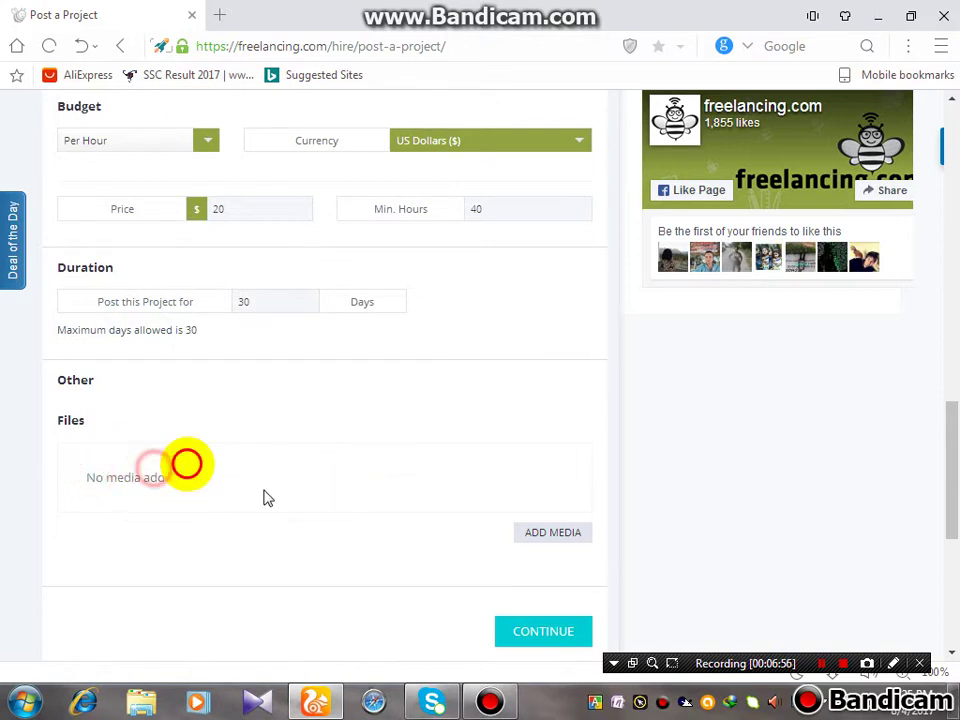
left_click(567, 545)
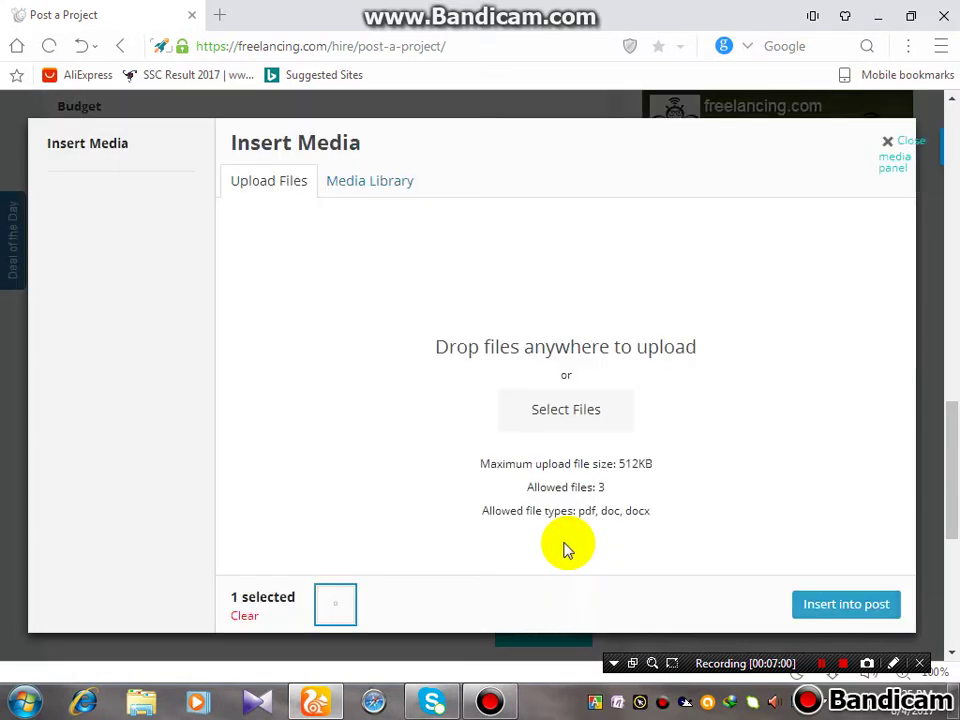
left_click(566, 409)
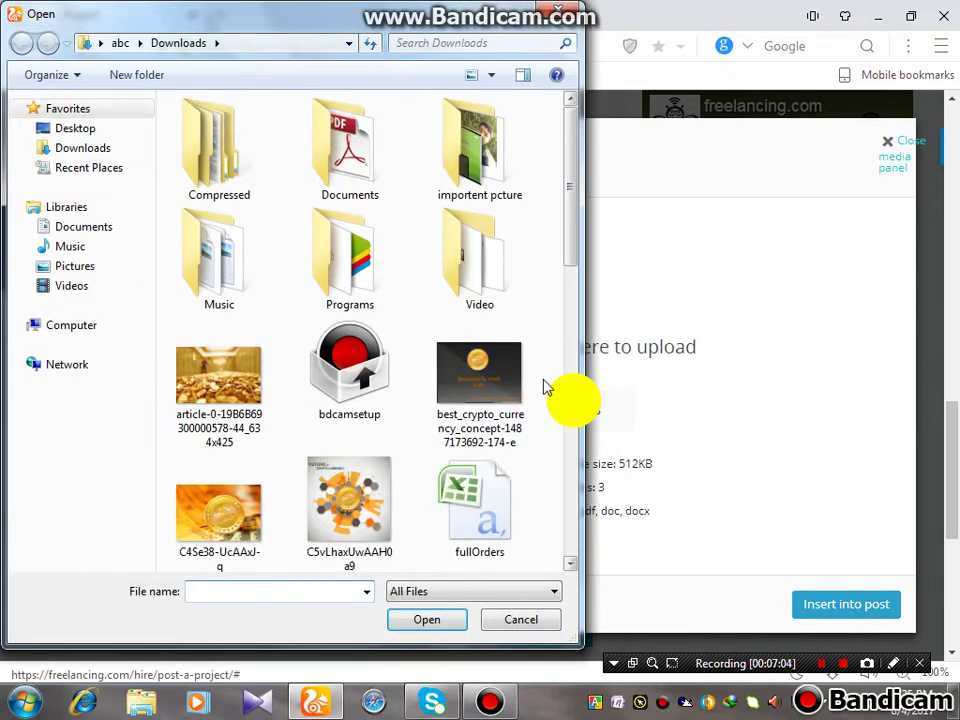
double_click(349, 155)
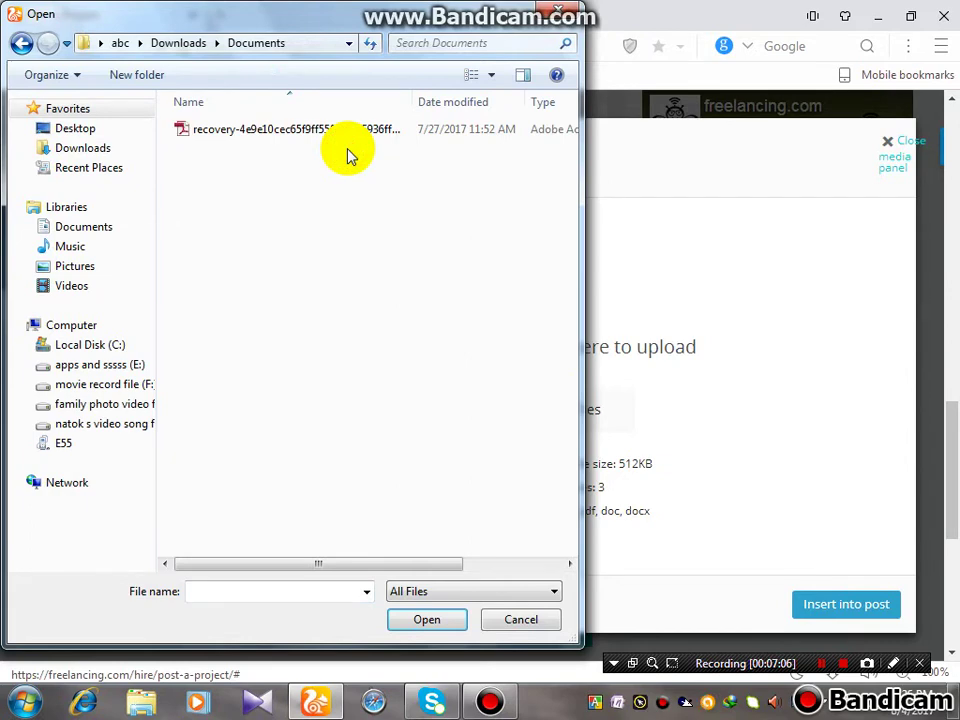
double_click(311, 133)
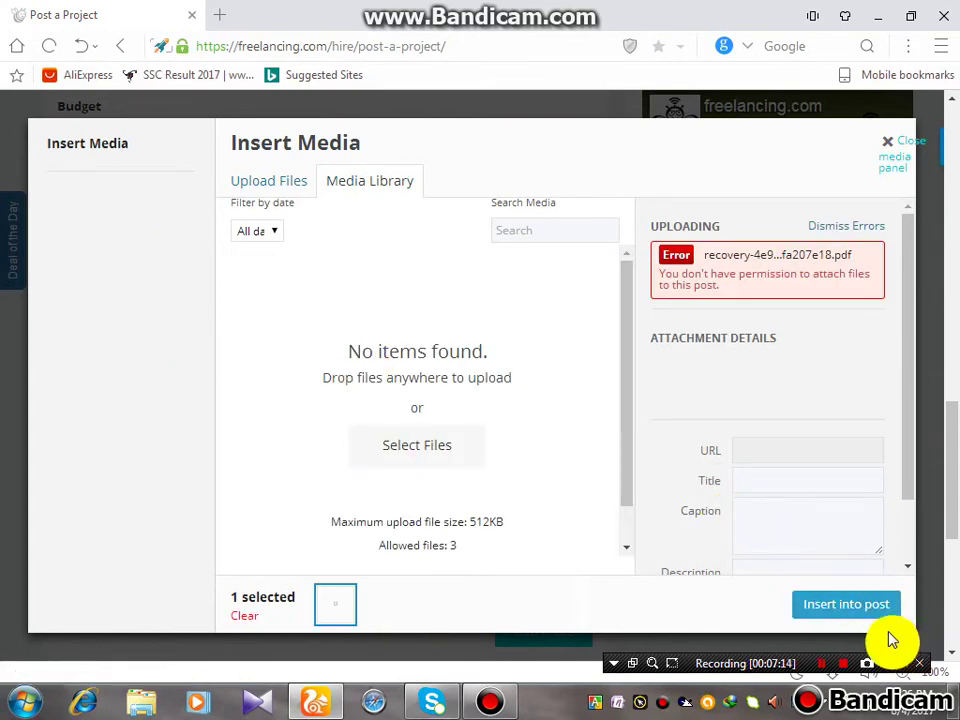
left_click(829, 664)
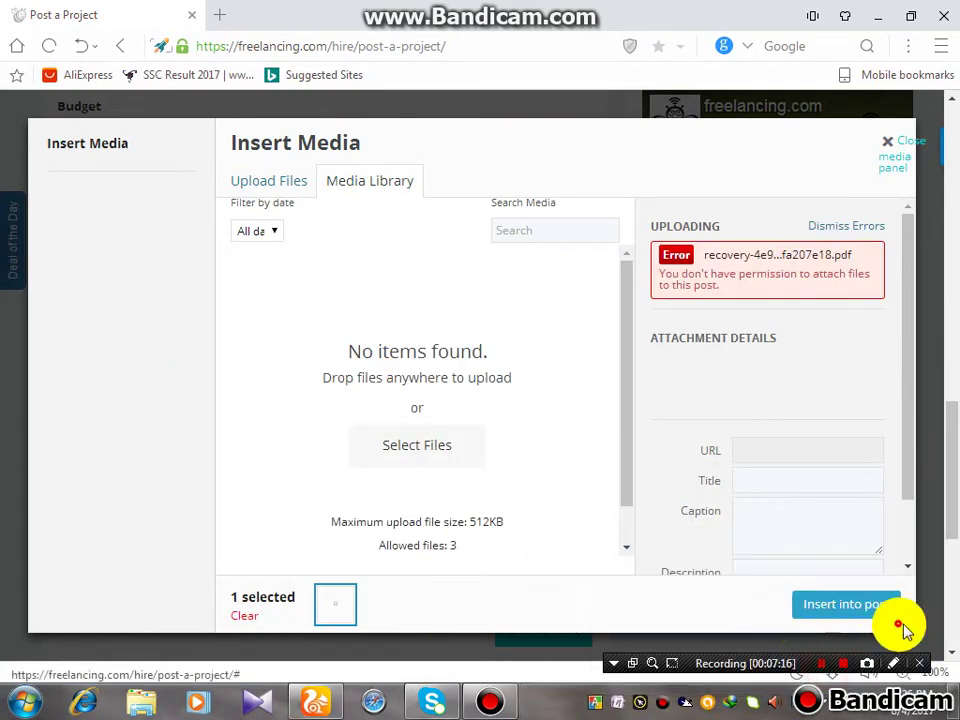
left_click(840, 603)
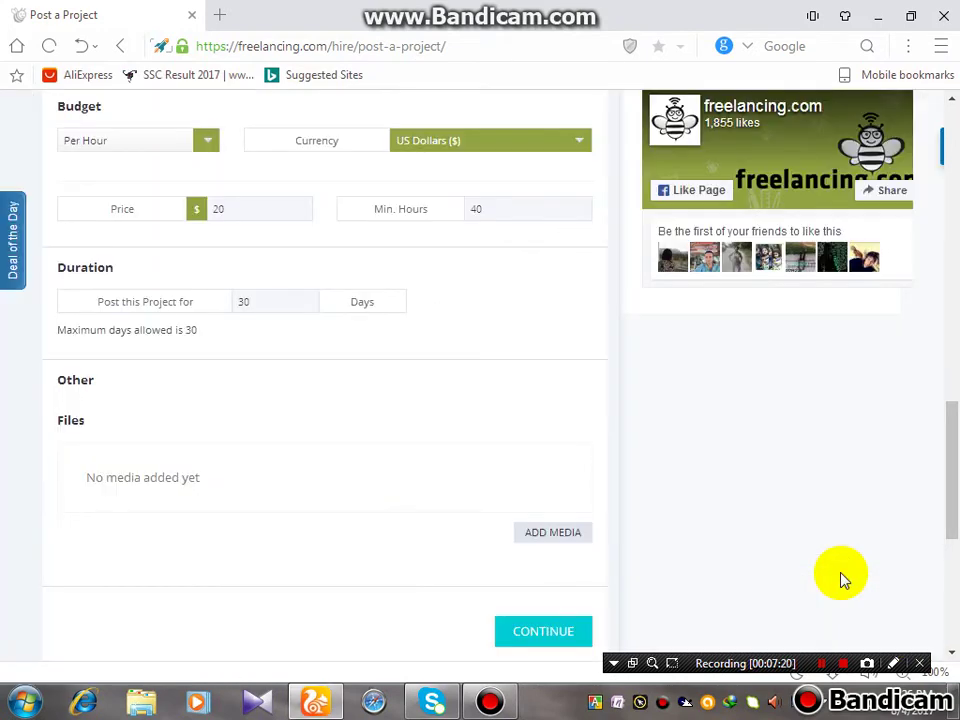
Recheck the project description and title fields, then continue past Project Details to the Preview step
scroll(328, 579, "down", 2)
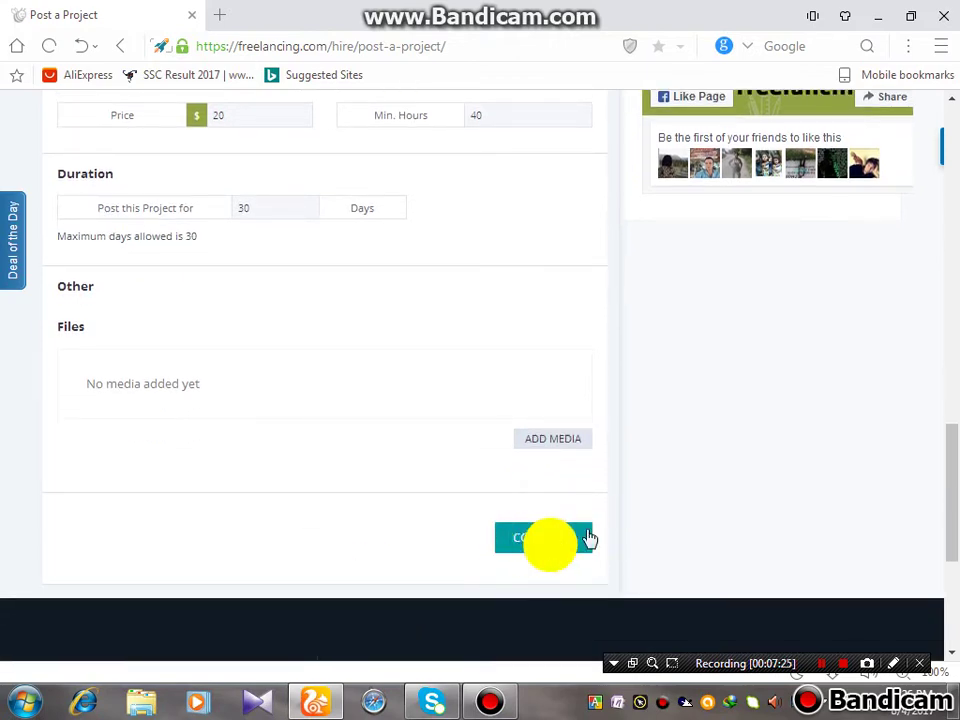
scroll(575, 565, "up", 9)
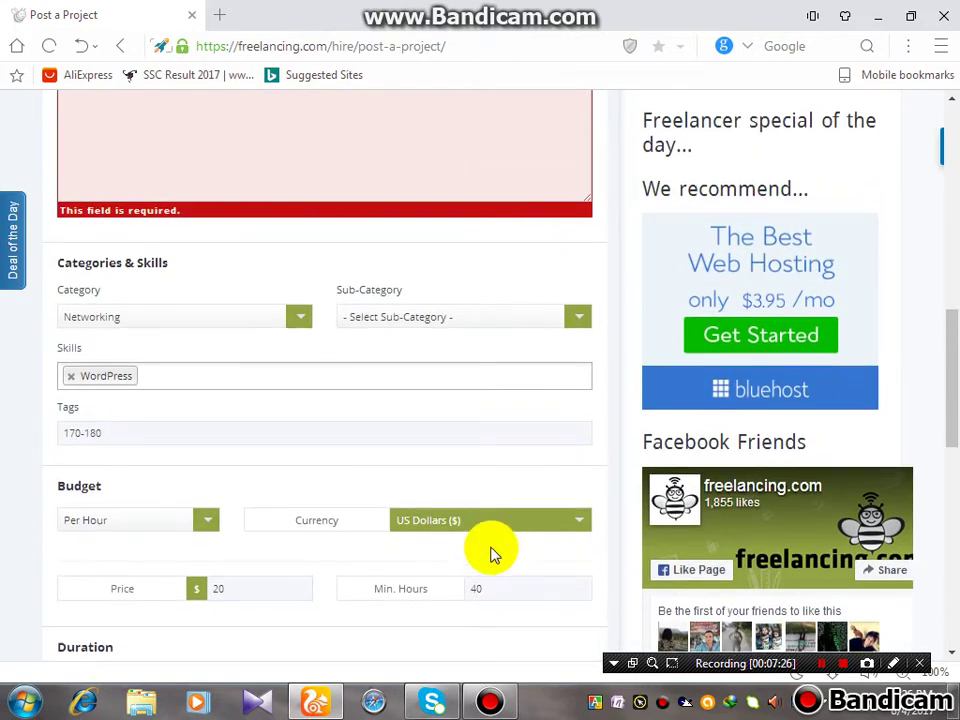
scroll(489, 553, "up", 4)
left_click(270, 315)
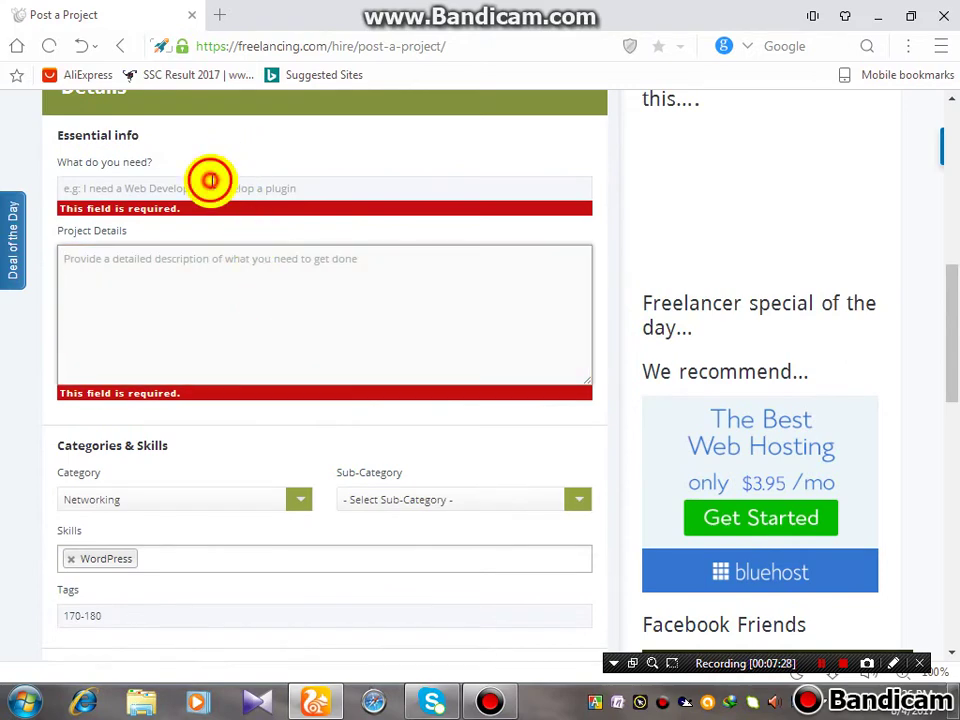
left_click(210, 180)
left_click(186, 280)
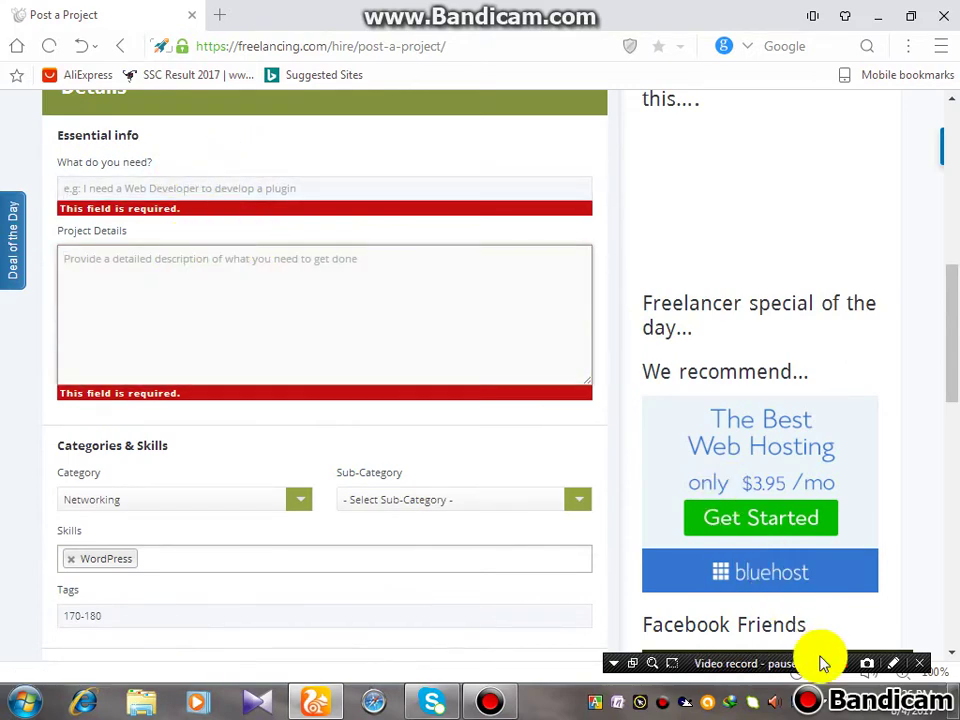
left_click(820, 663)
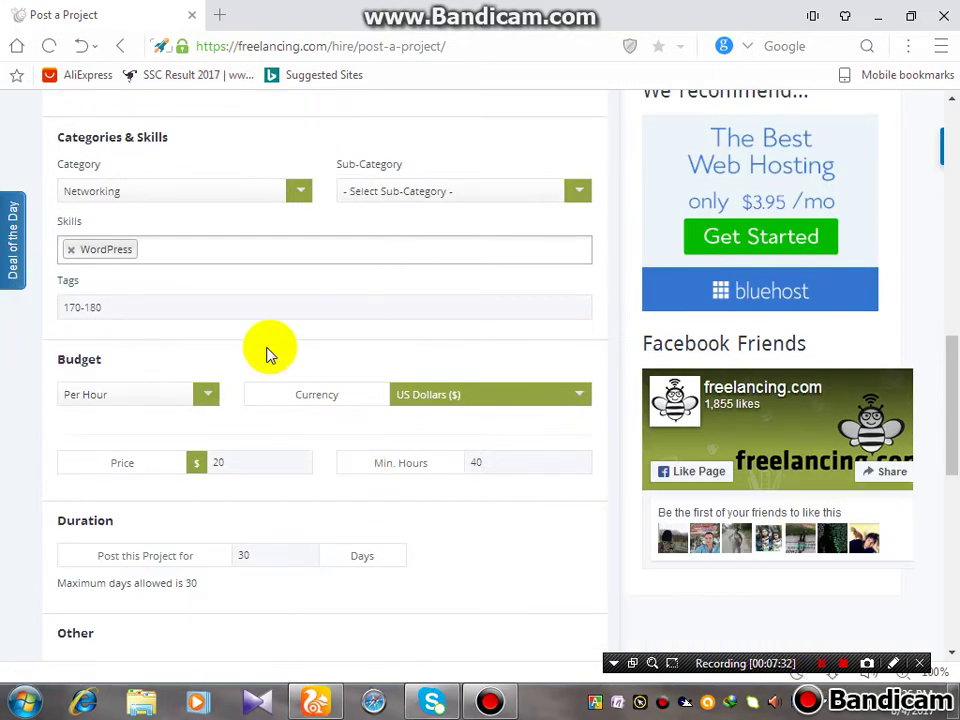
left_click(548, 594)
scroll(596, 580, "down", 5)
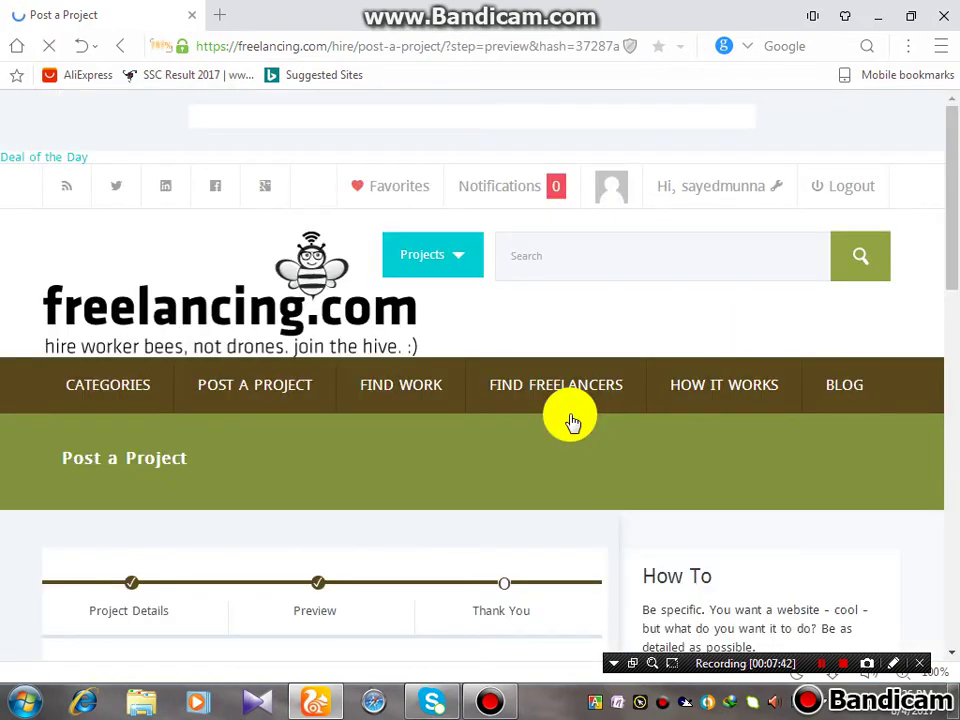
Review the Preview page: Networking category, WordPress skill, 30 days, $20/hour for 40 hours
scroll(572, 420, "down", 3)
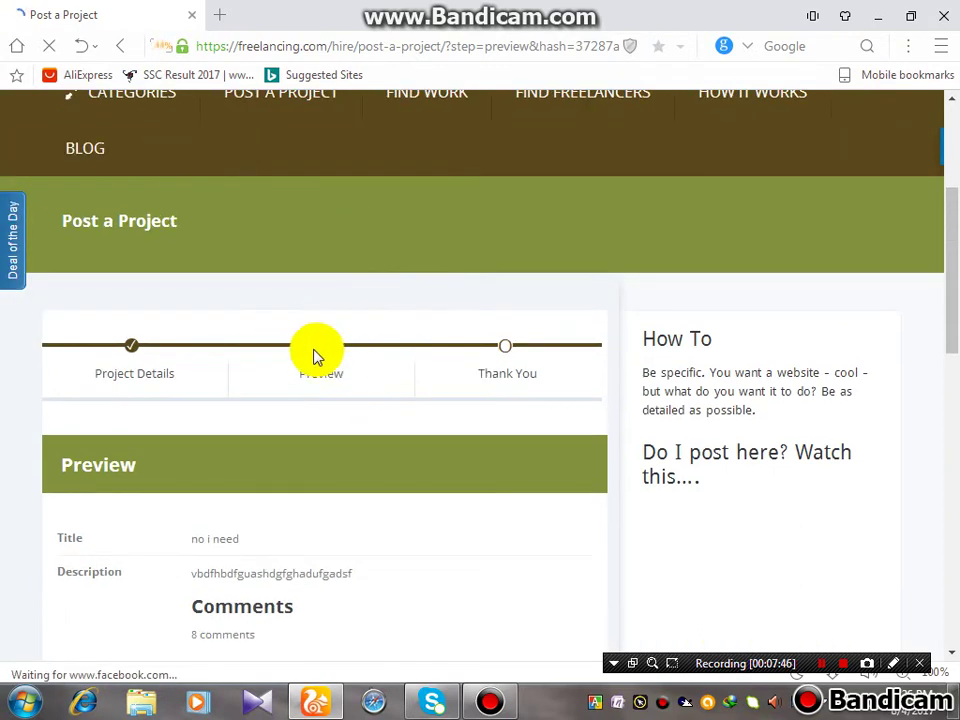
scroll(325, 372, "down", 2)
scroll(296, 470, "down", 2)
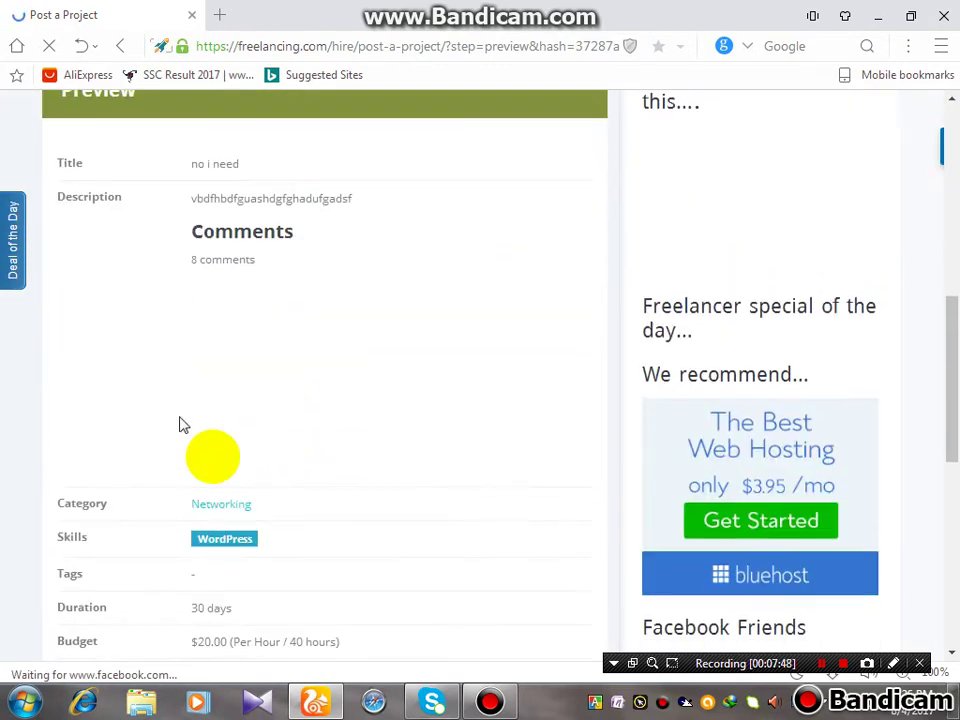
scroll(409, 268, "down", 3)
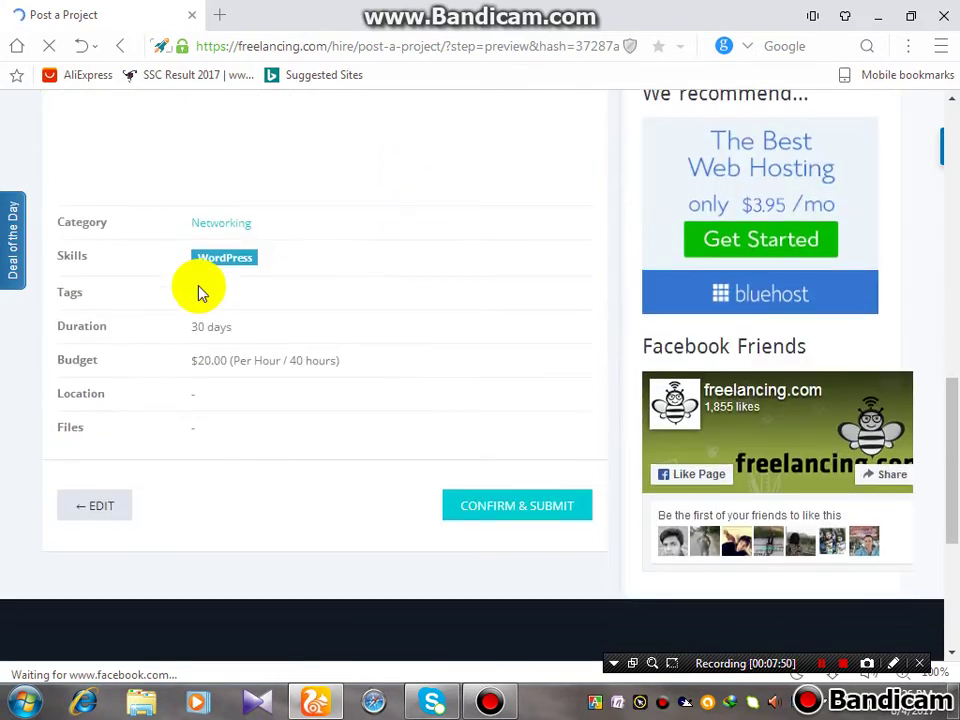
scroll(540, 505, "down", 5)
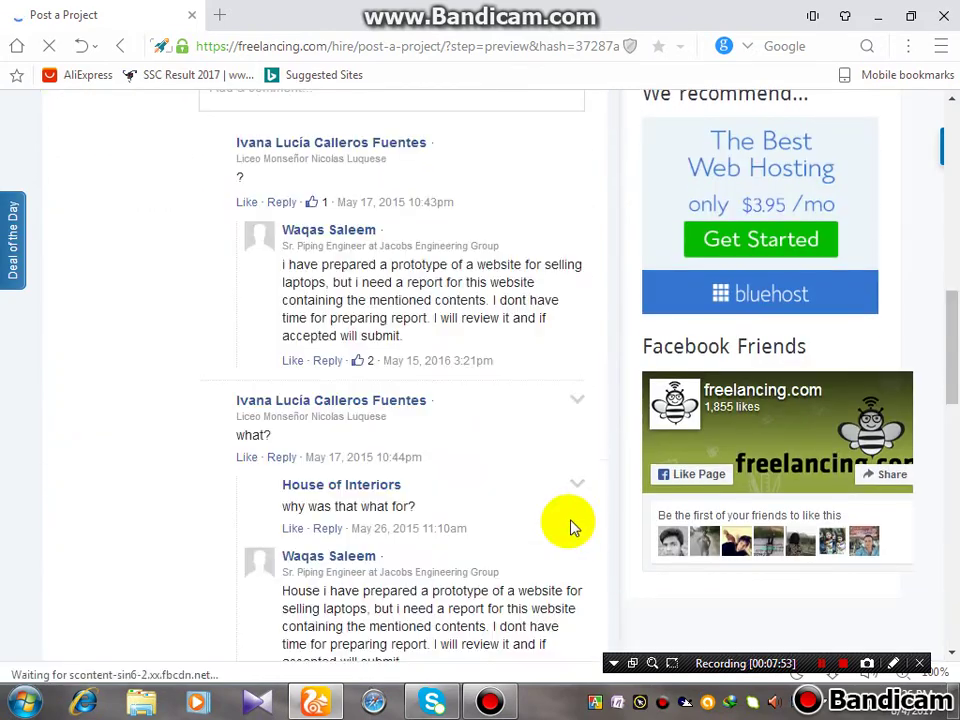
scroll(572, 521, "down", 3)
scroll(572, 525, "down", 8)
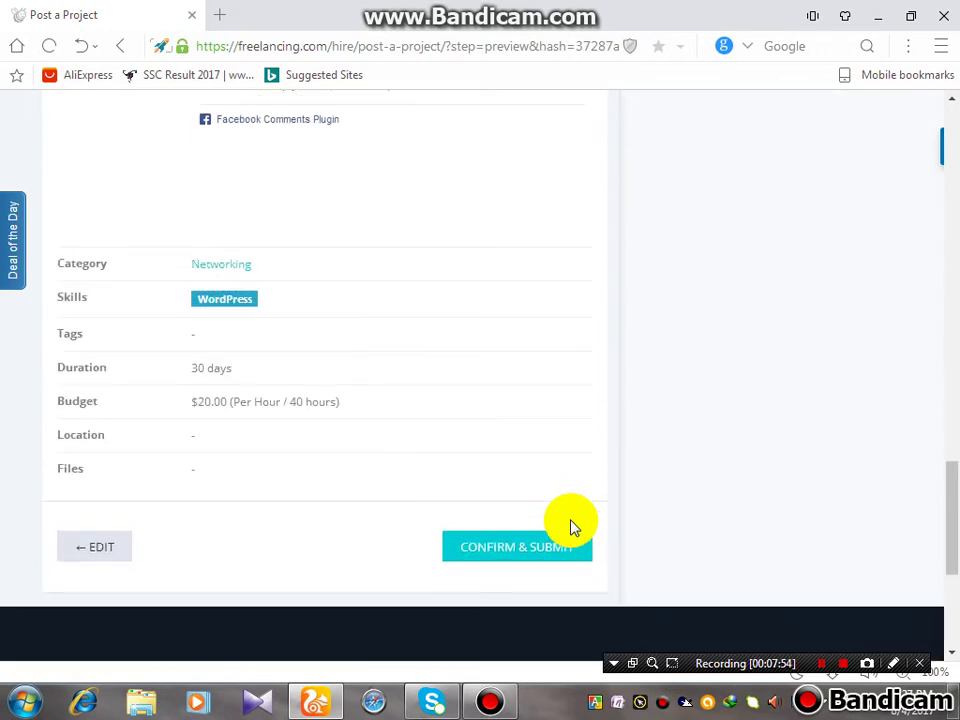
scroll(572, 525, "up", 1)
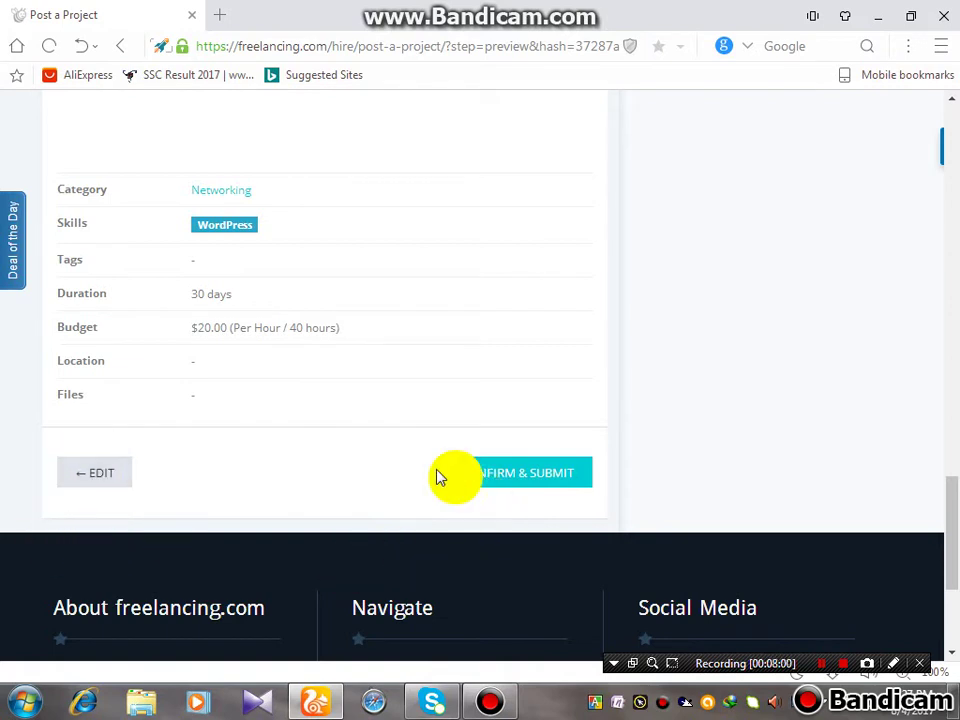
Confirm and submit the project, then go to its Project Details page from the Thank You box
left_click(490, 478)
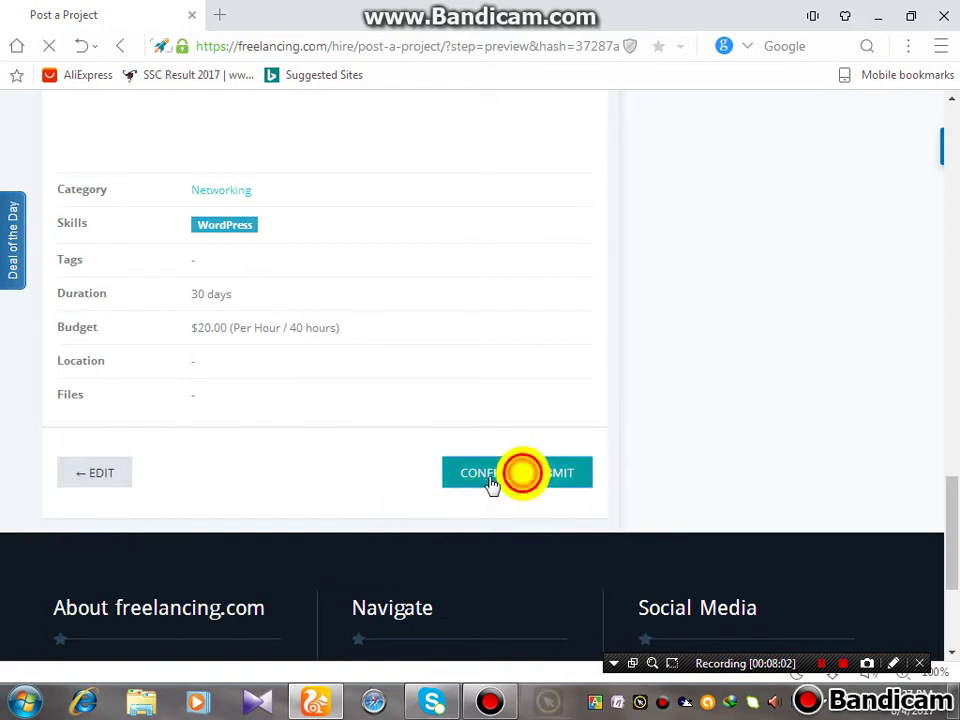
left_click(828, 668)
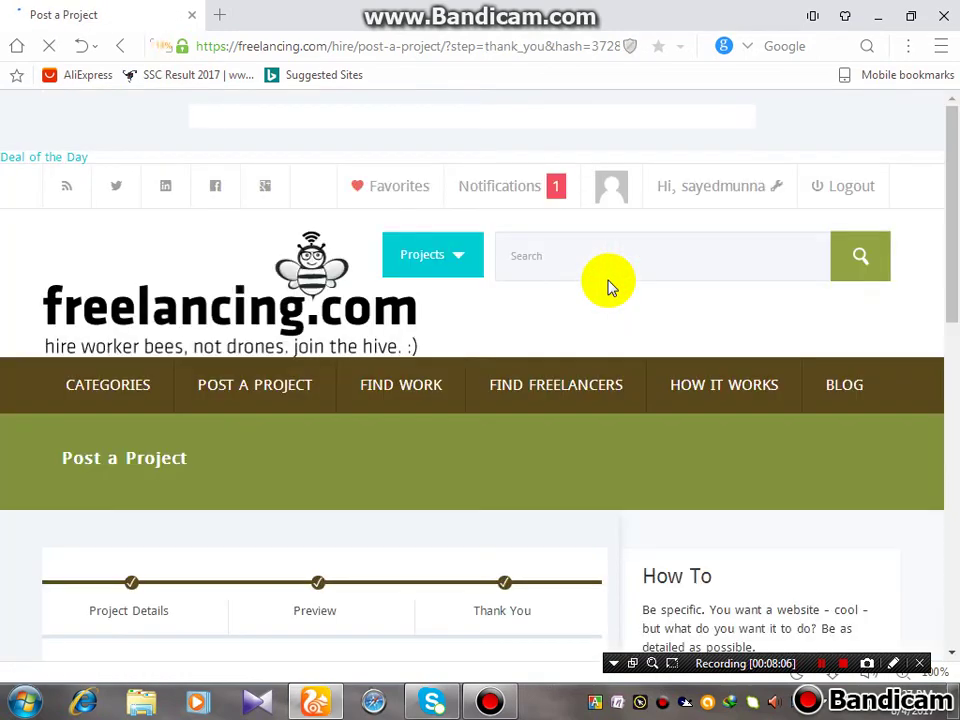
scroll(611, 285, "down", 2)
scroll(530, 465, "down", 4)
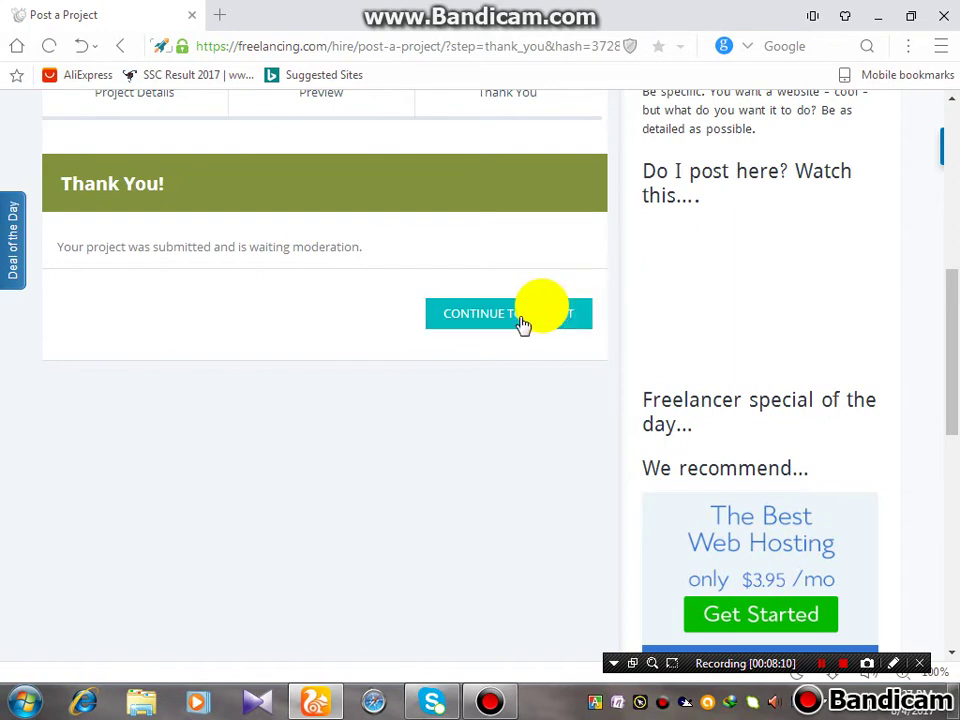
left_click(546, 314)
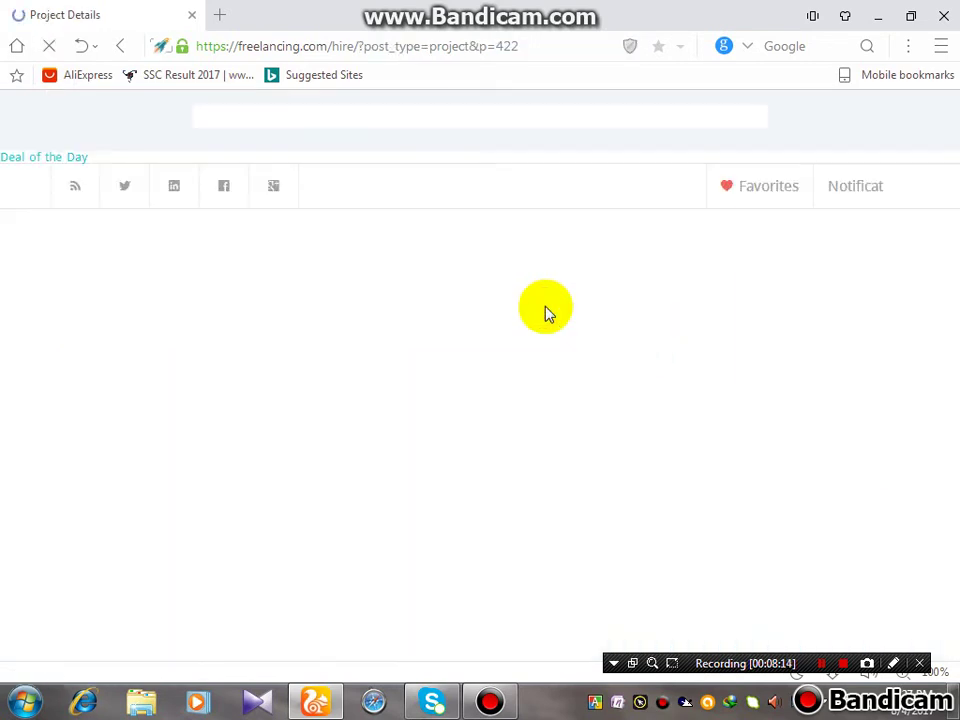
scroll(546, 312, "down", 4)
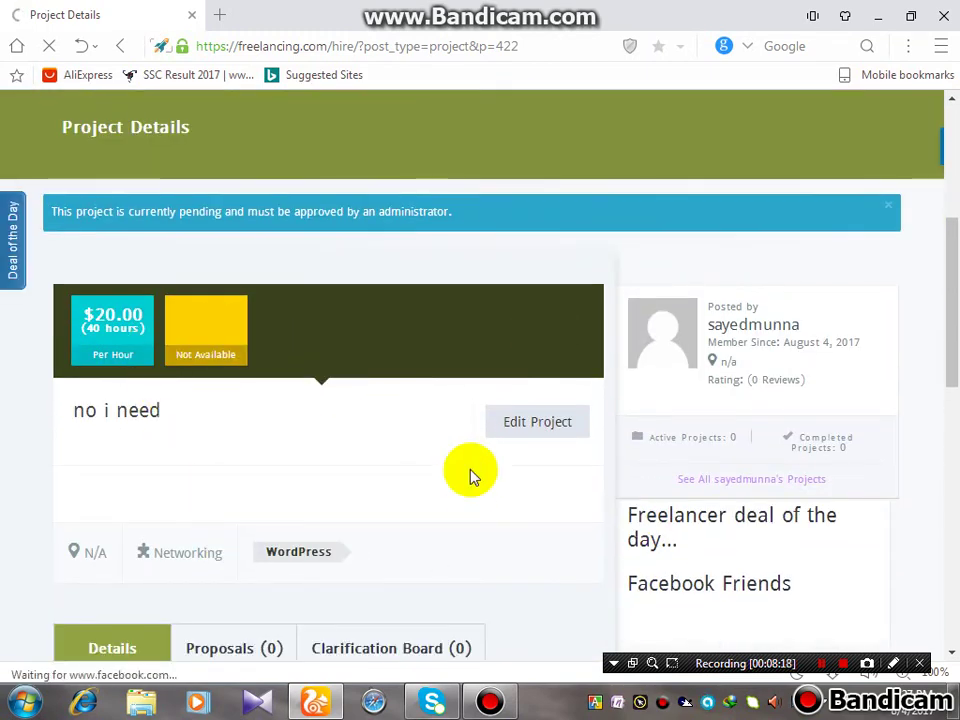
scroll(536, 358, "down", 2)
scroll(613, 381, "up", 3)
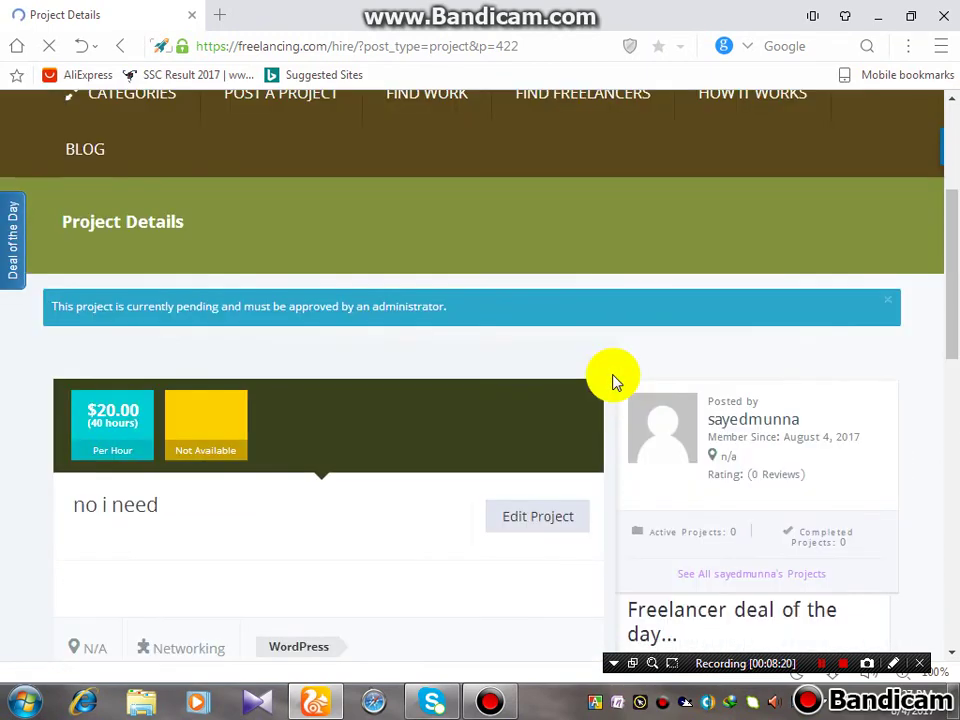
scroll(615, 381, "down", 4)
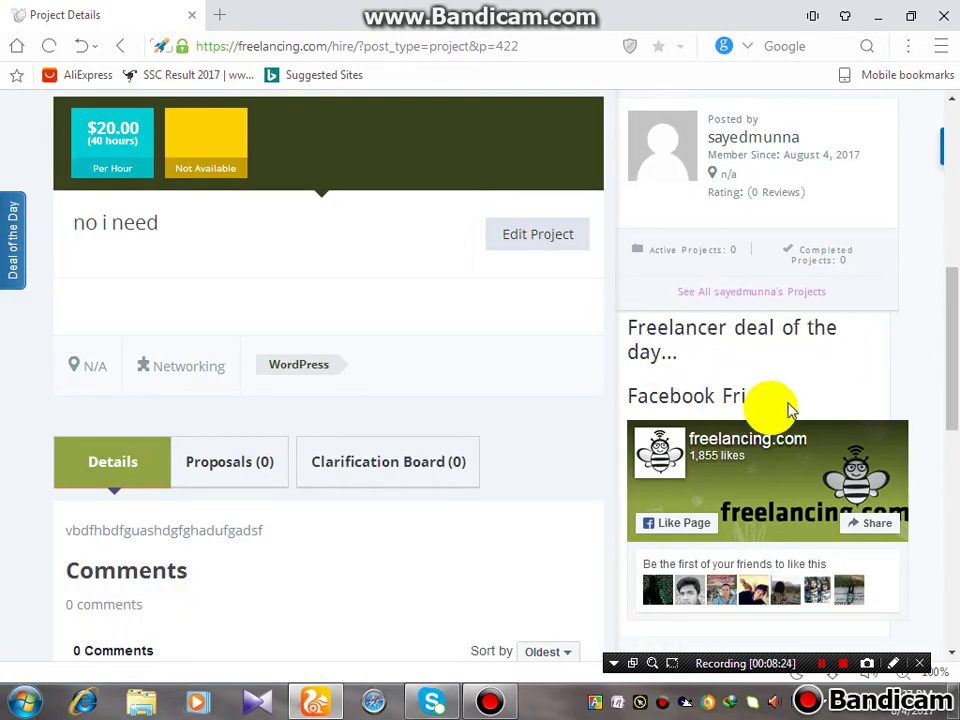
scroll(258, 394, "down", 3)
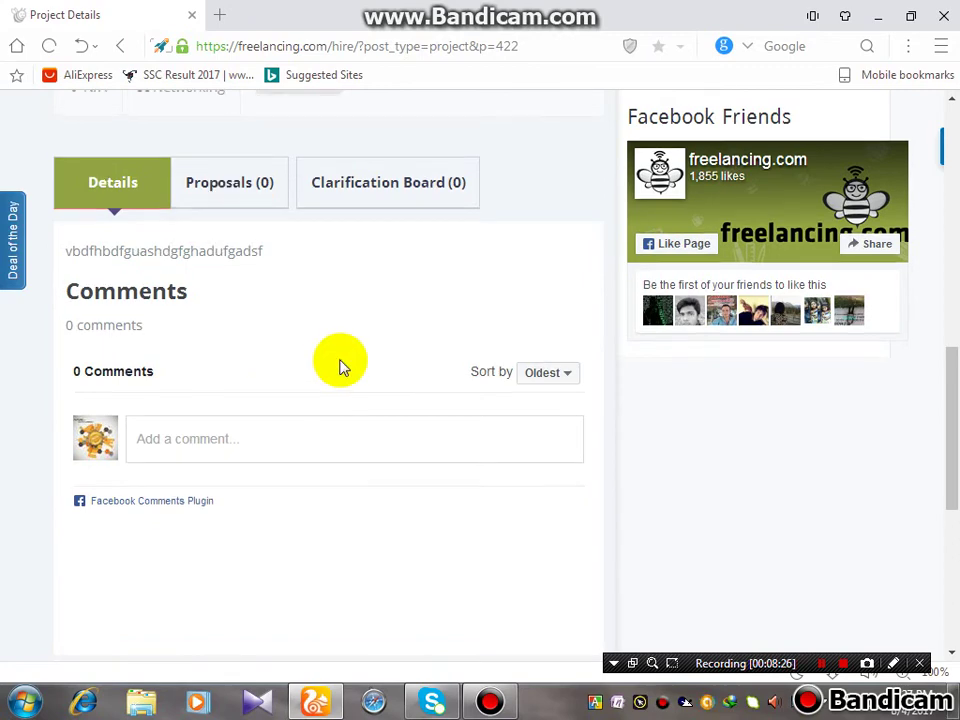
scroll(340, 356, "up", 3)
scroll(94, 407, "down", 2)
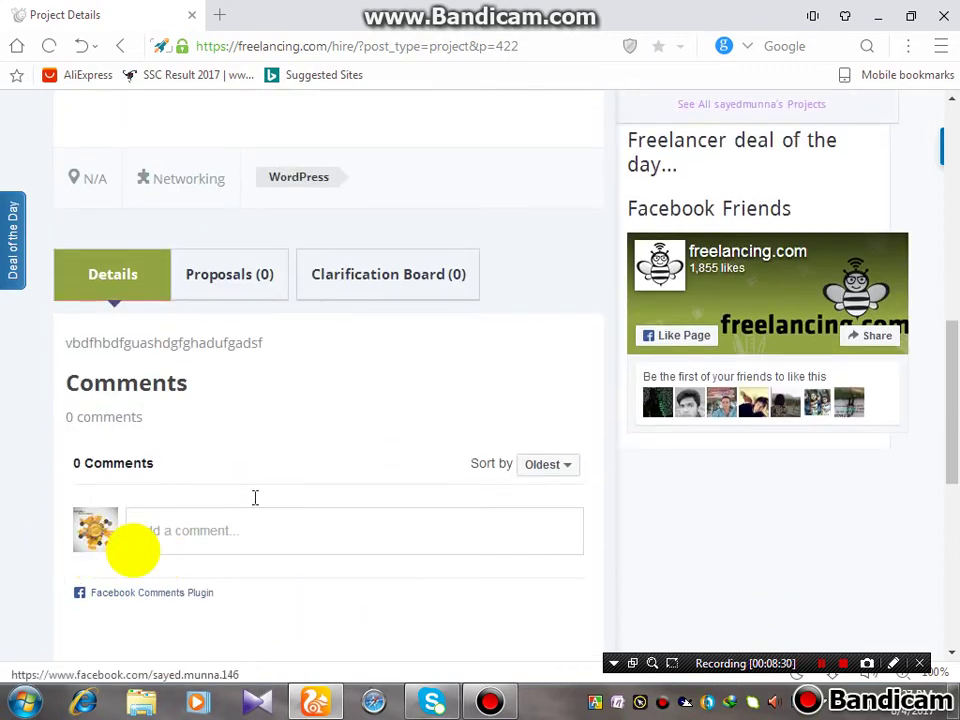
scroll(255, 497, "up", 5)
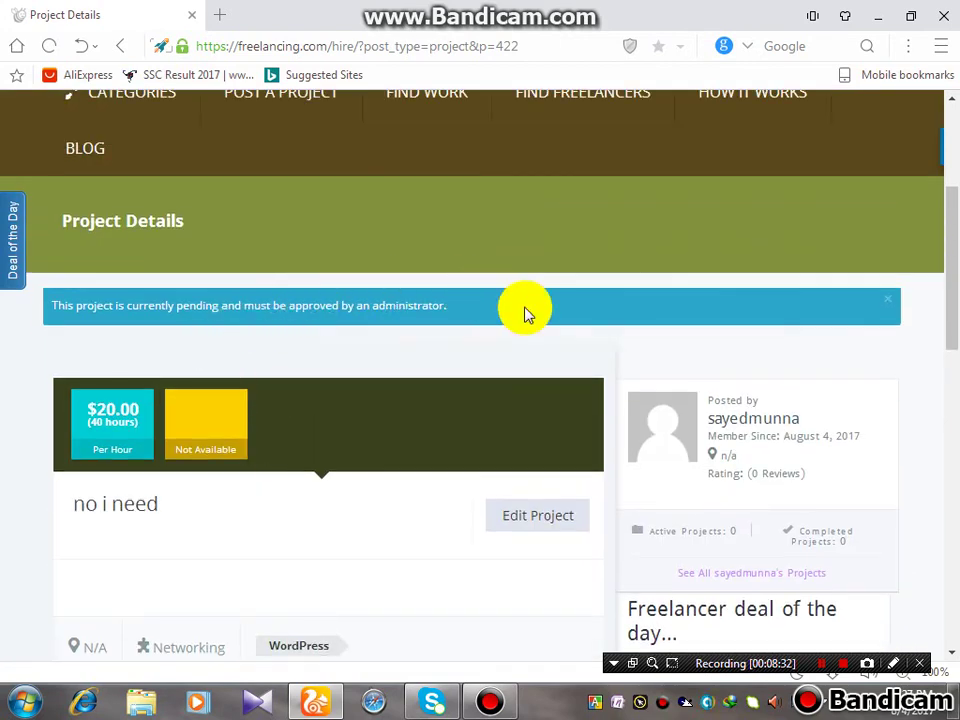
scroll(458, 330, "up", 3)
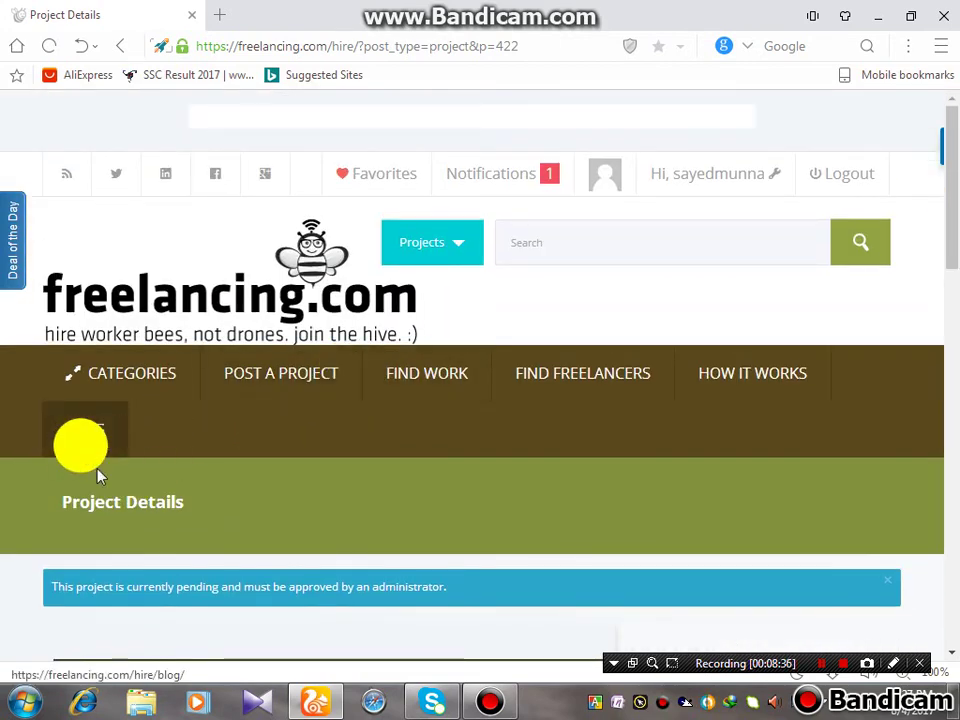
scroll(98, 473, "down", 4)
Scroll through the Blog posts, briefly selecting and deselecting a passage of the logo article
scroll(154, 261, "up", 4)
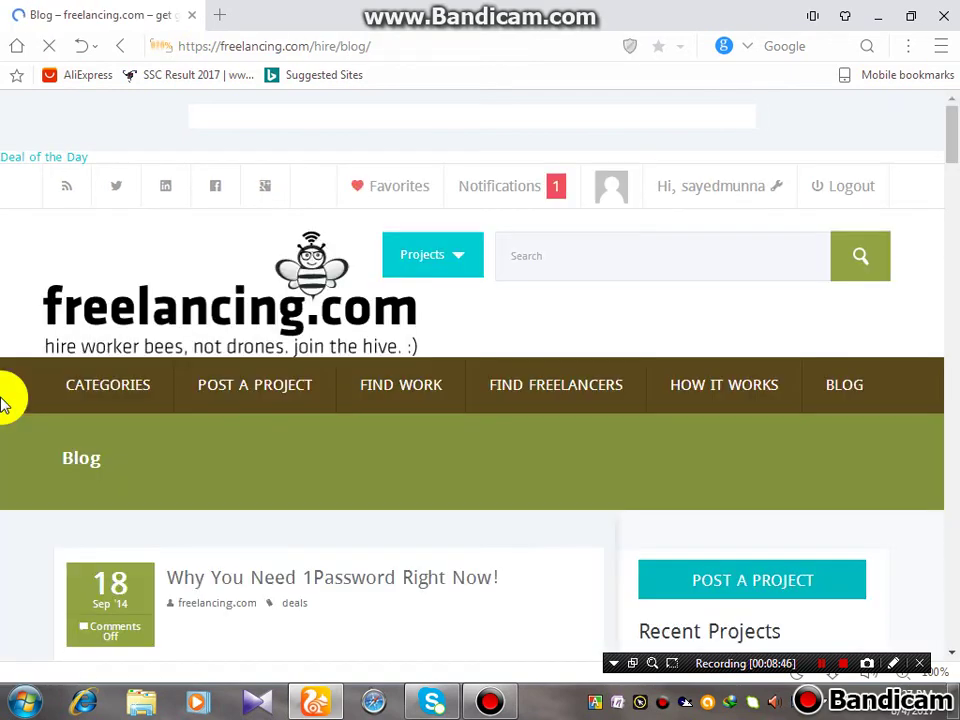
scroll(497, 357, "down", 5)
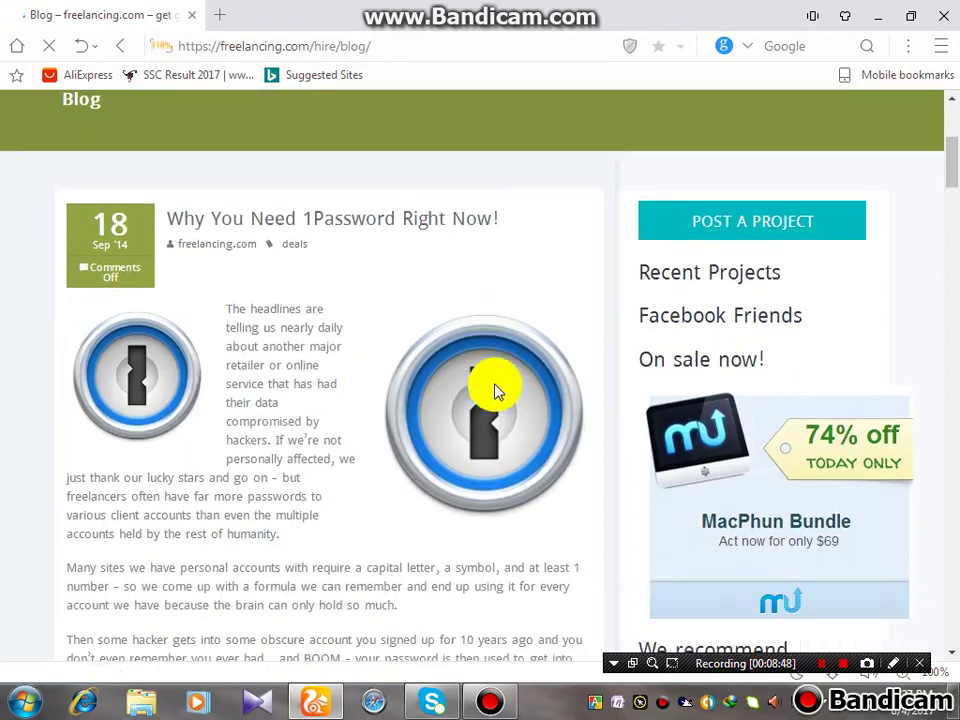
scroll(290, 532, "down", 2)
scroll(290, 532, "up", 1)
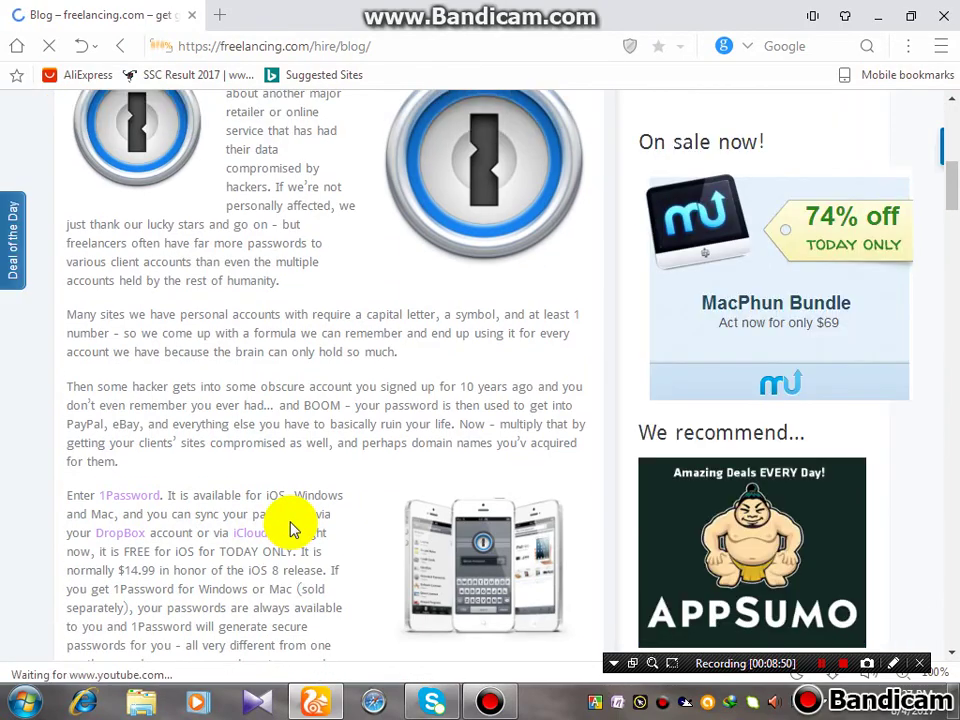
scroll(290, 532, "down", 1)
scroll(290, 530, "down", 8)
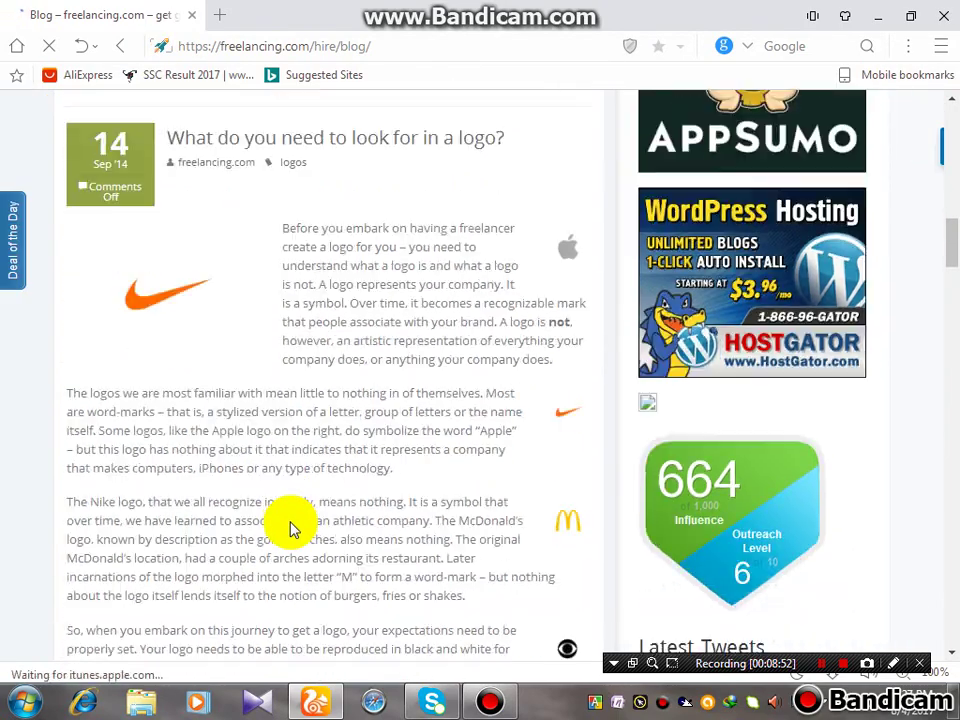
scroll(290, 530, "down", 3)
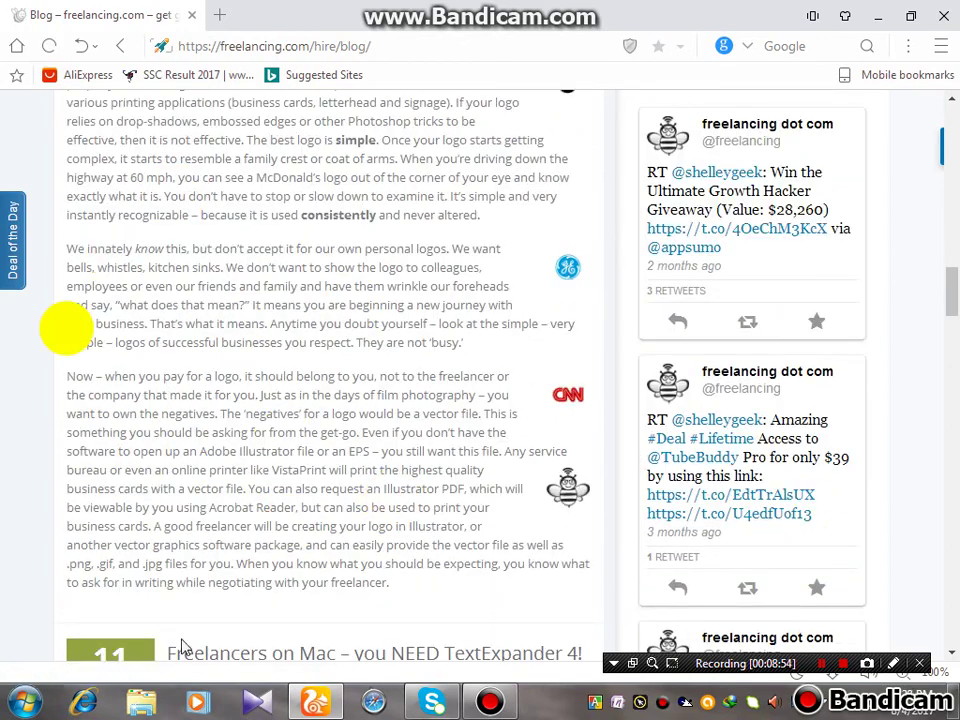
left_click_drag(418, 526, 183, 378)
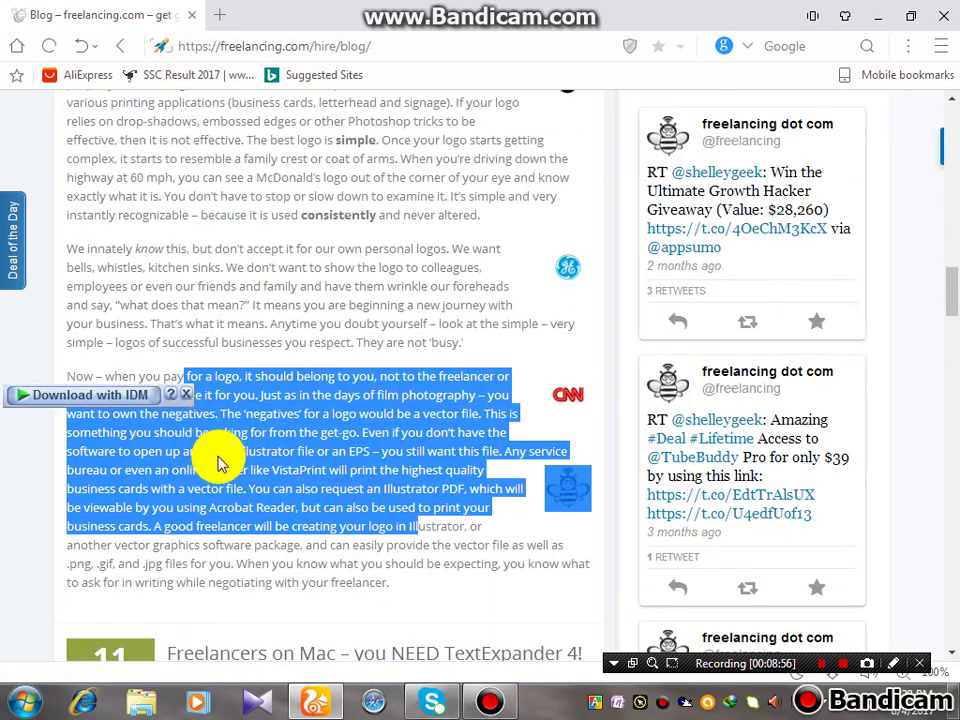
left_click(221, 300)
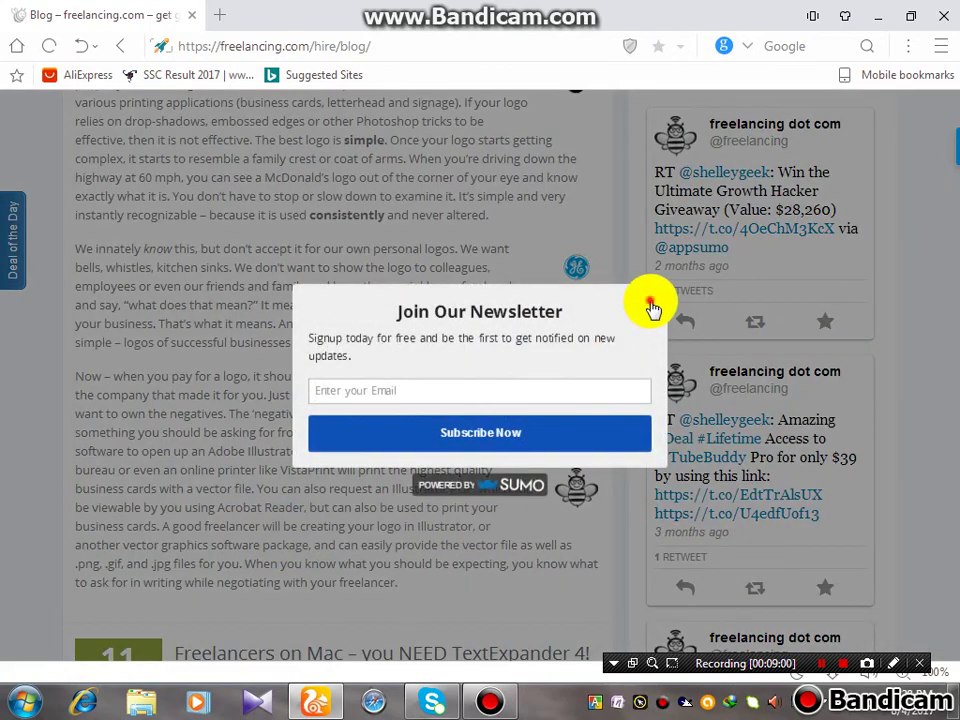
Dismiss the newsletter signup popup and the PointerFocus trial-version notice
left_click(651, 304)
scroll(245, 392, "down", 10)
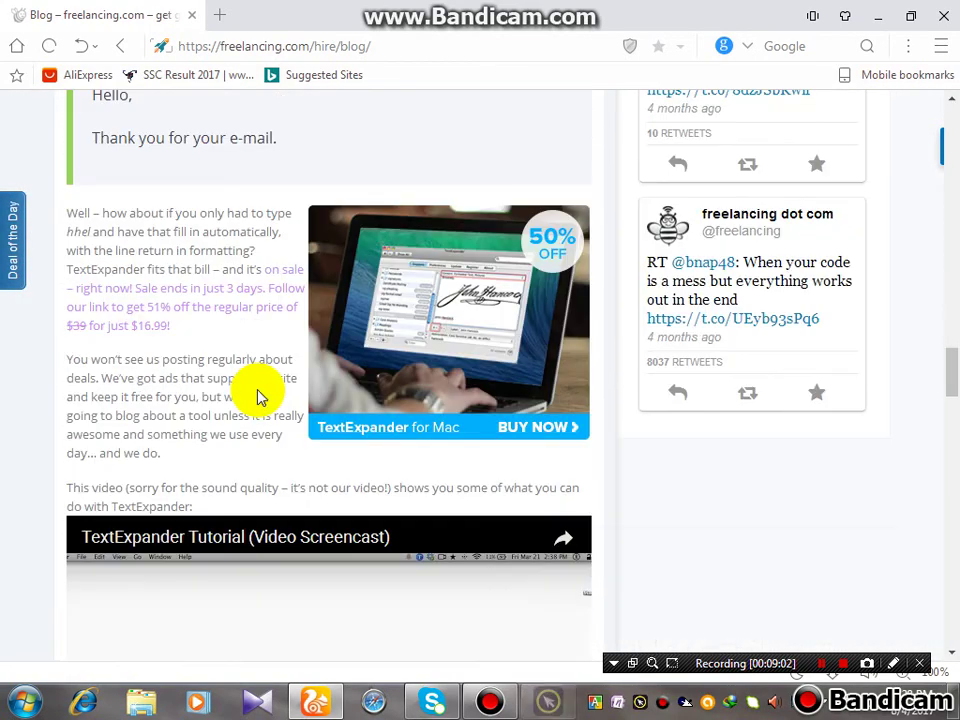
scroll(252, 392, "down", 5)
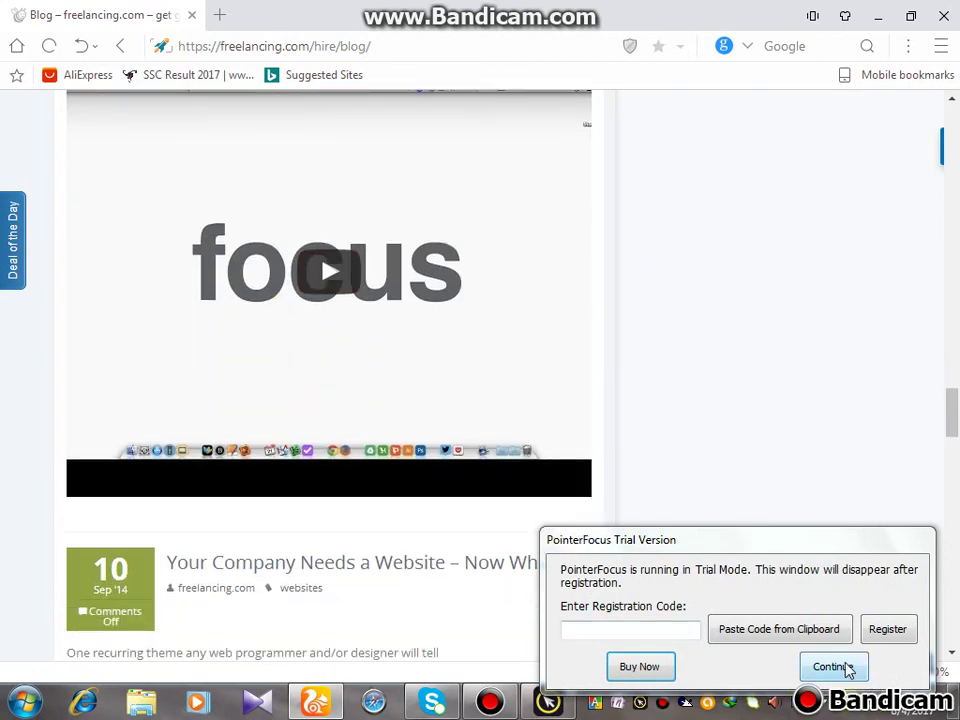
left_click(838, 667)
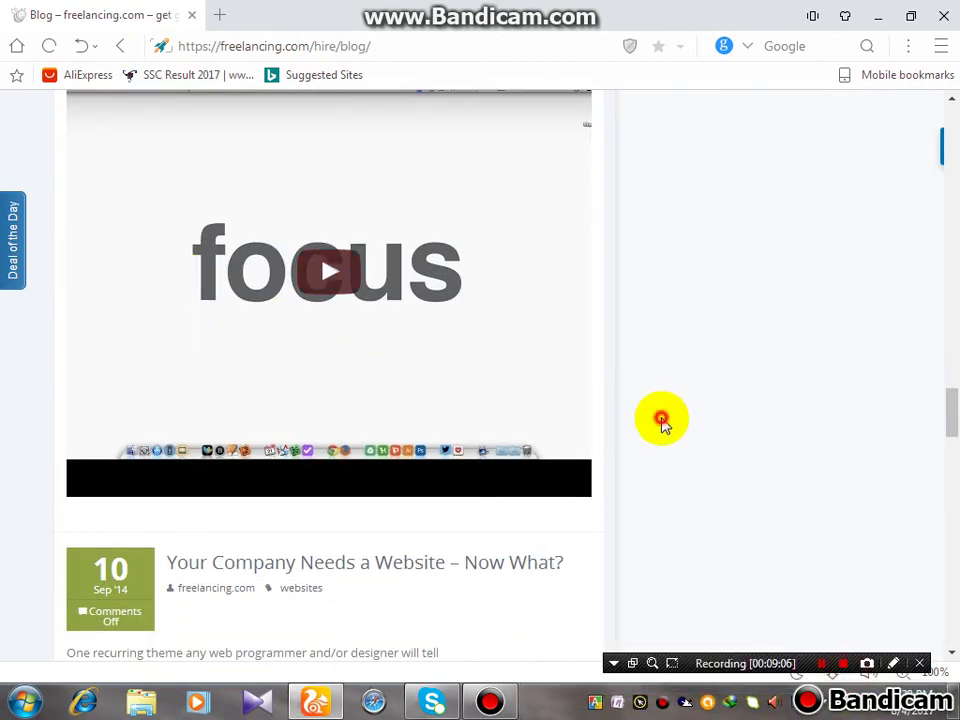
Scroll the Blog back up to the 'Why You Need 1Password Right Now!' post
scroll(520, 285, "up", 3)
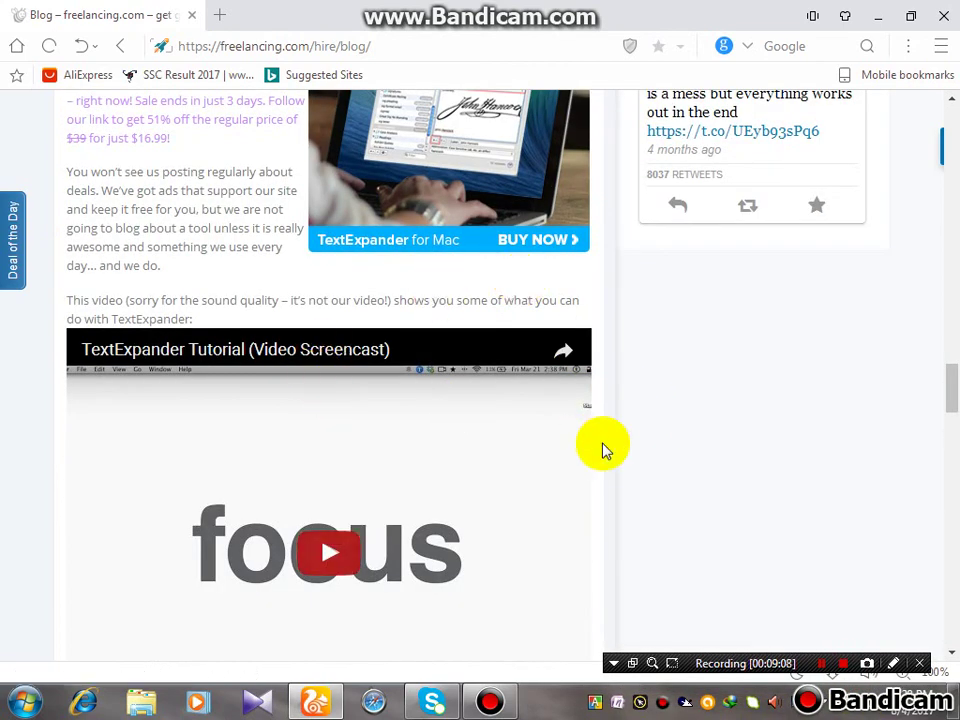
scroll(500, 470, "down", 1)
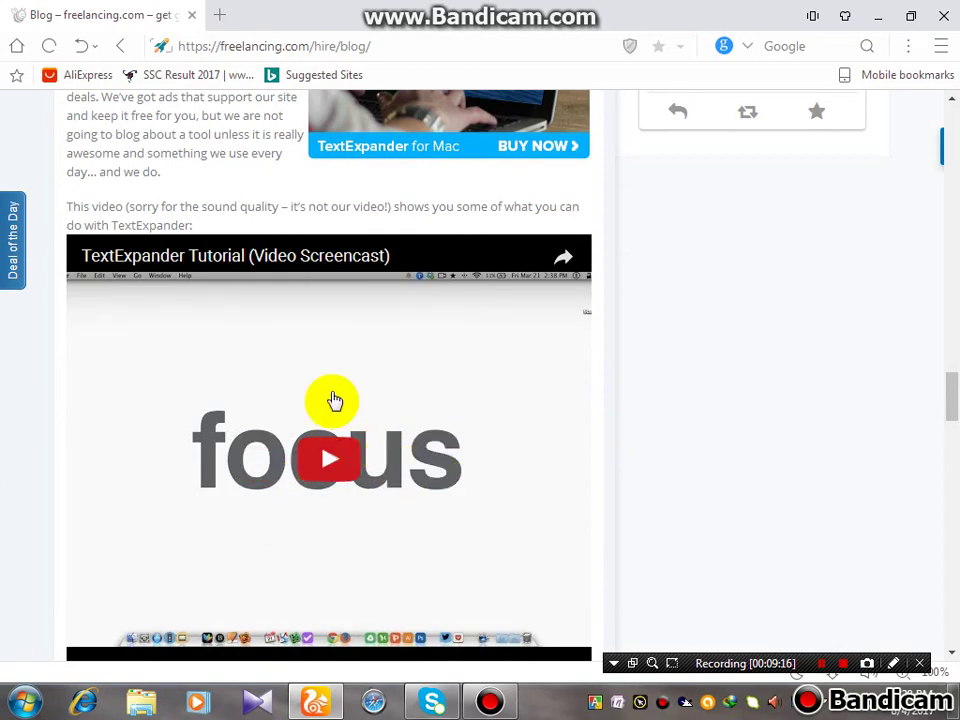
scroll(373, 463, "down", 12)
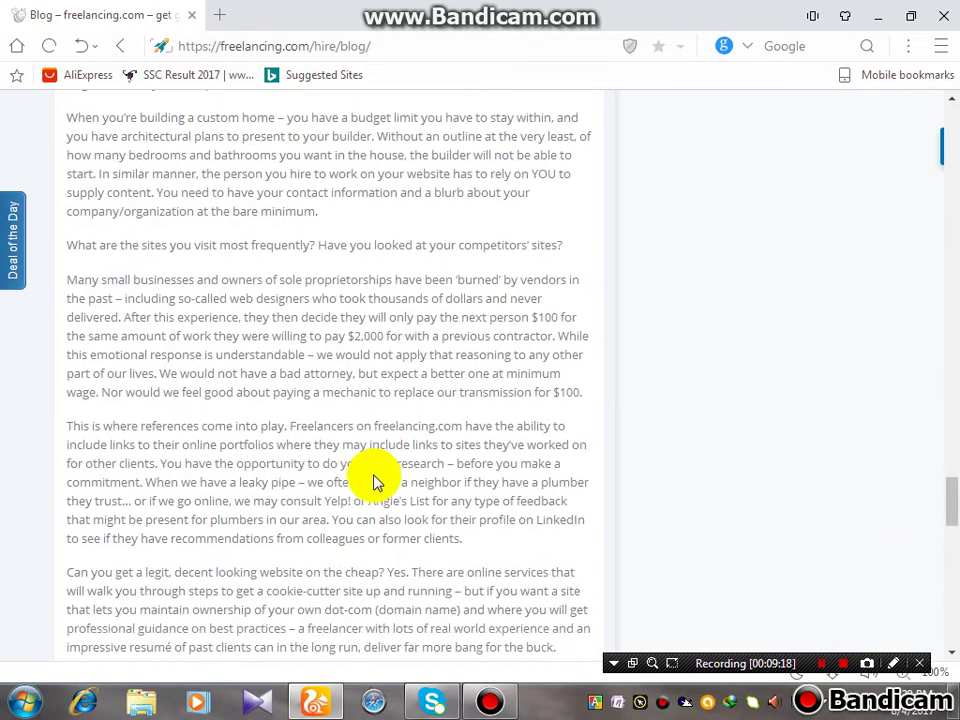
scroll(375, 480, "down", 10)
scroll(662, 313, "up", 1)
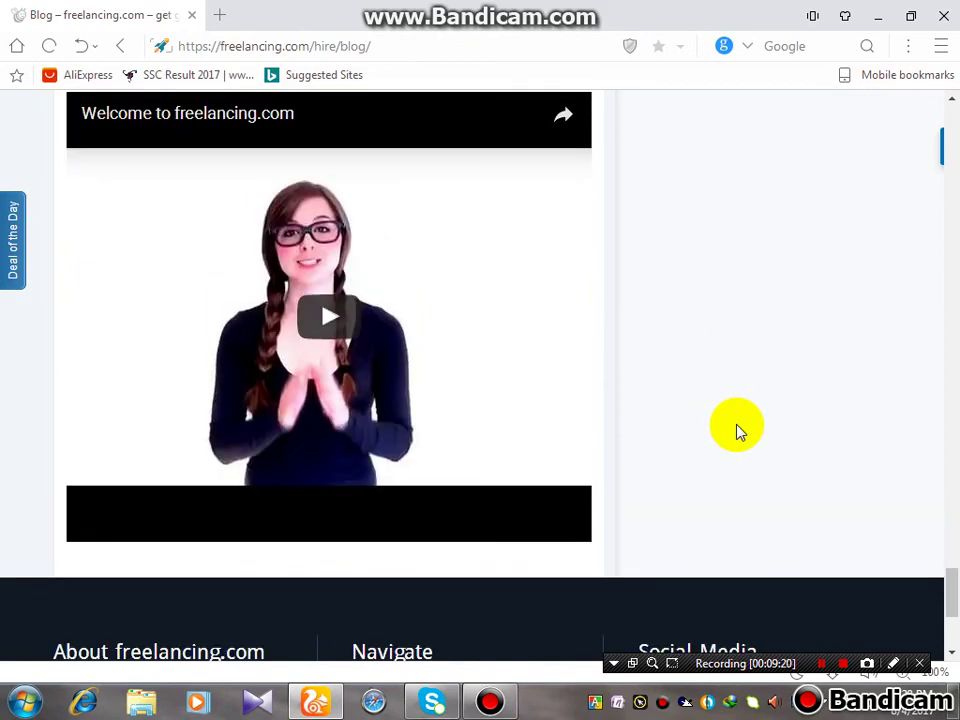
scroll(740, 432, "up", 2)
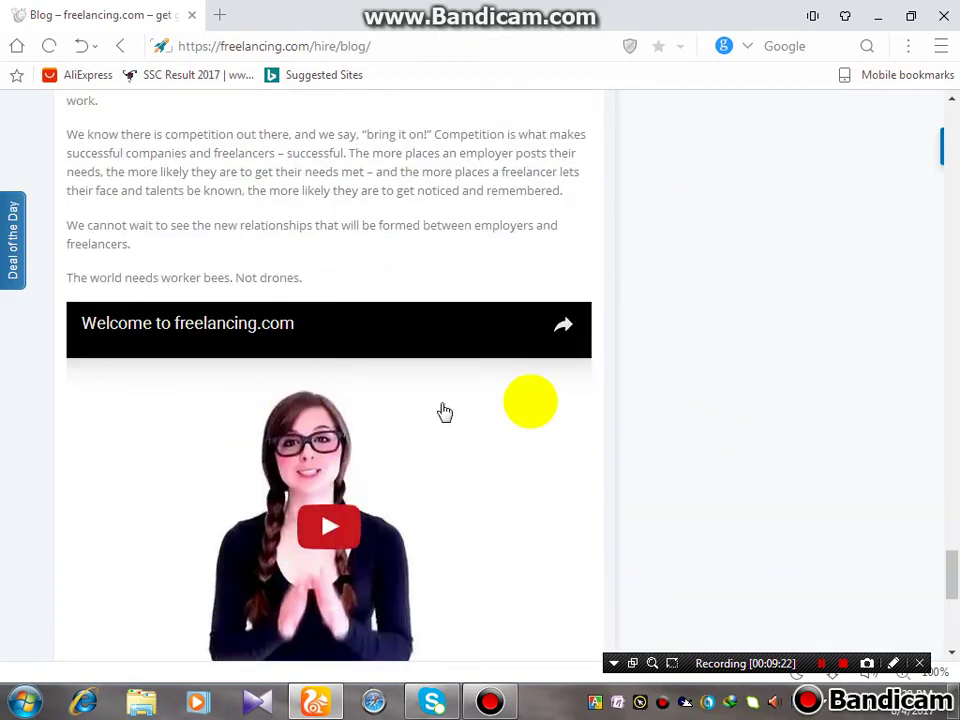
scroll(550, 515, "up", 15)
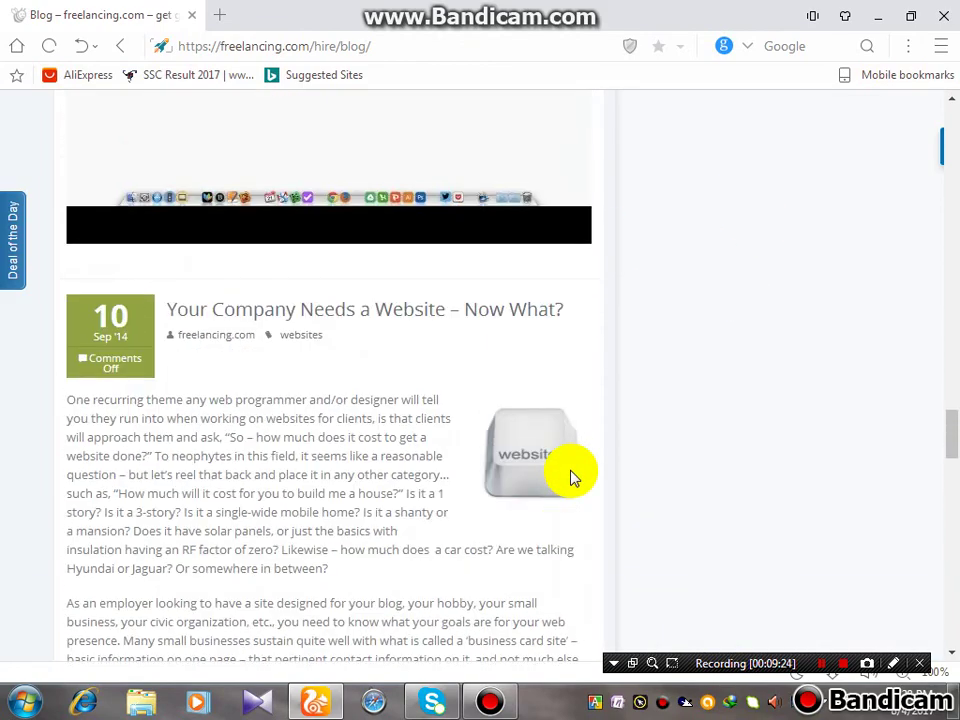
scroll(570, 478, "up", 20)
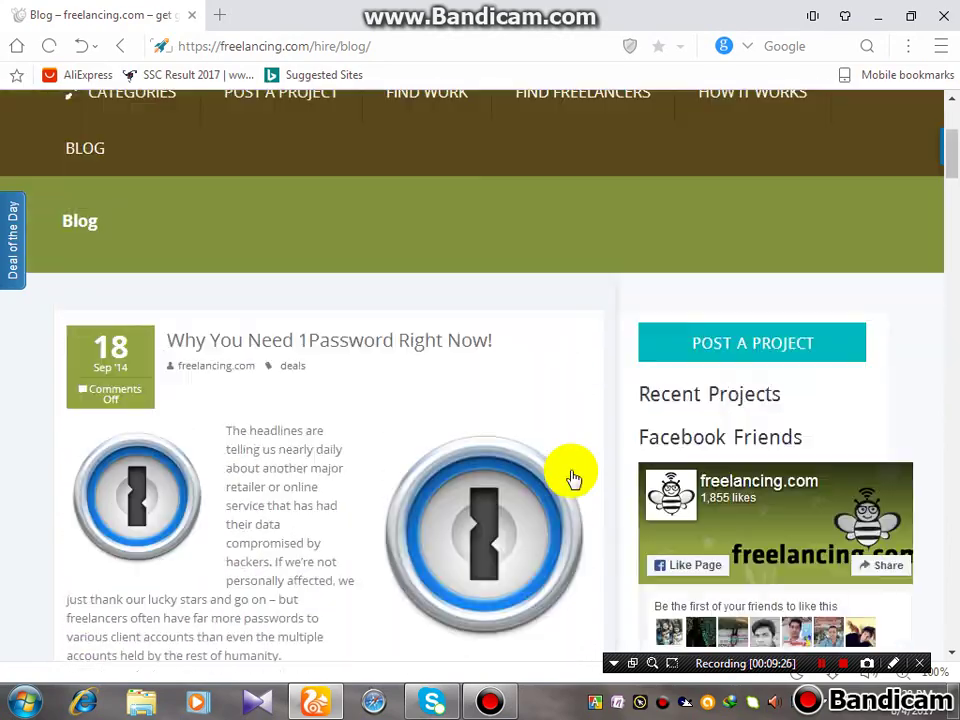
scroll(572, 478, "up", 3)
scroll(553, 482, "down", 1)
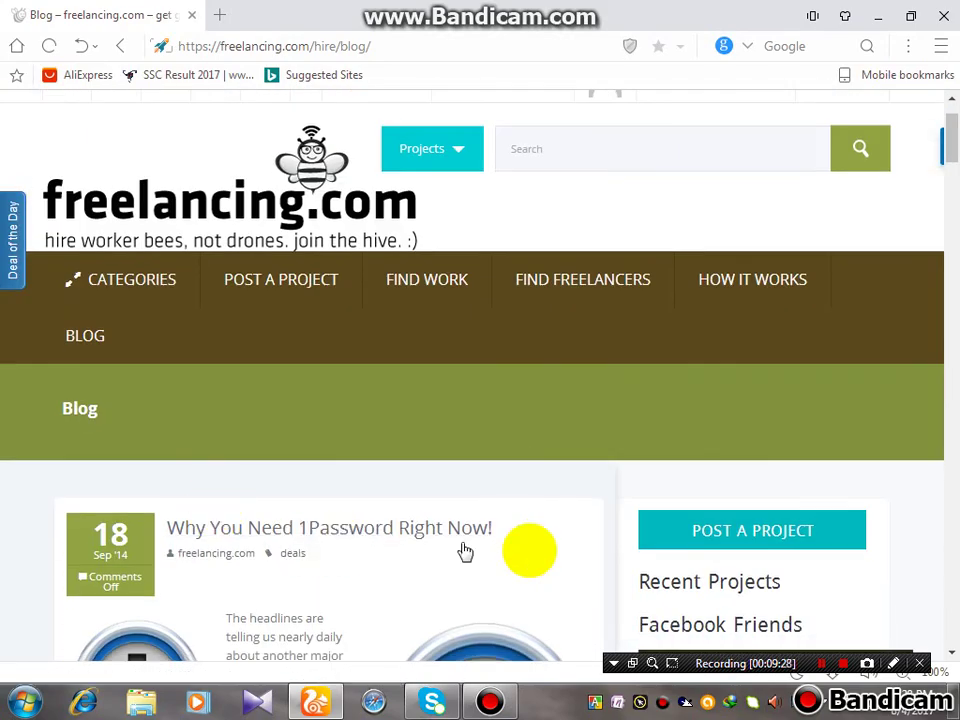
scroll(465, 550, "down", 1)
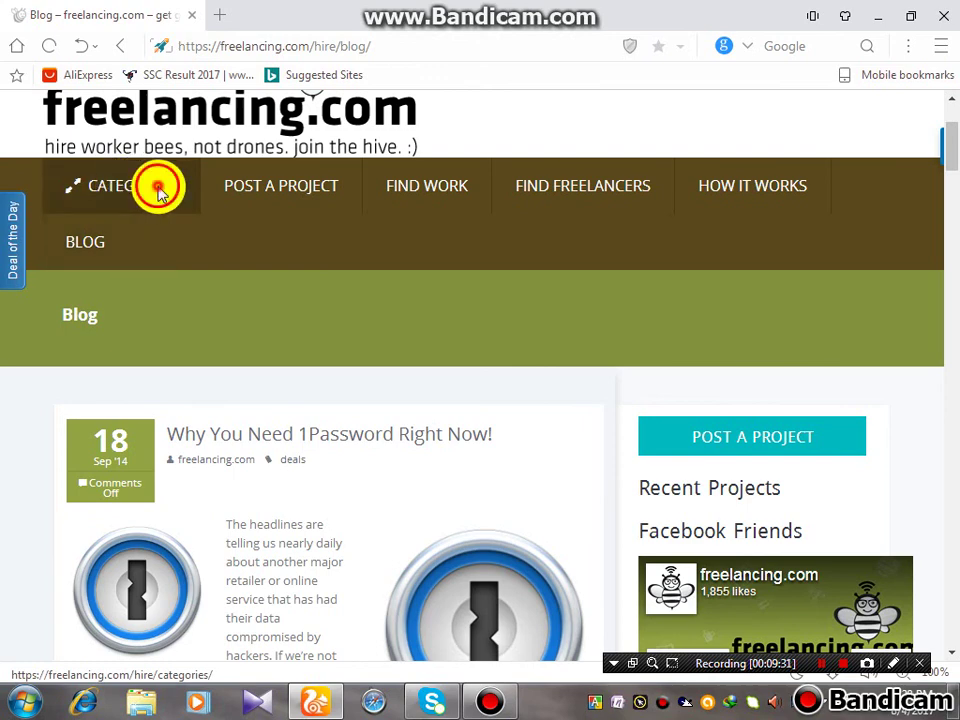
Open the NETWORKING (0) category from the Categories menu and scroll its empty Find Work results
left_click(158, 190)
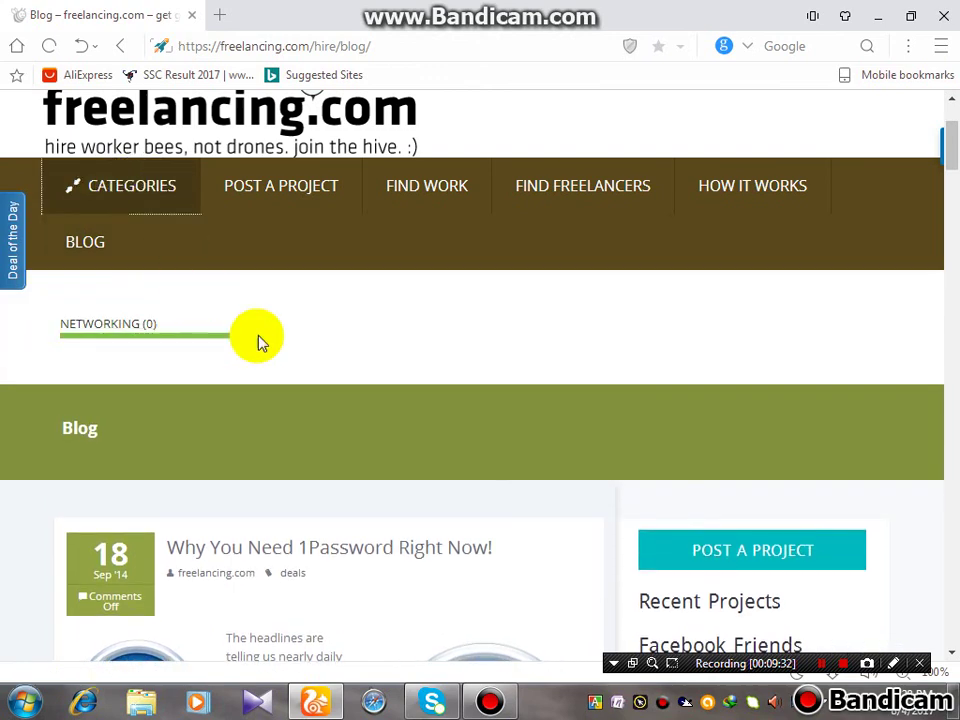
left_click(244, 341)
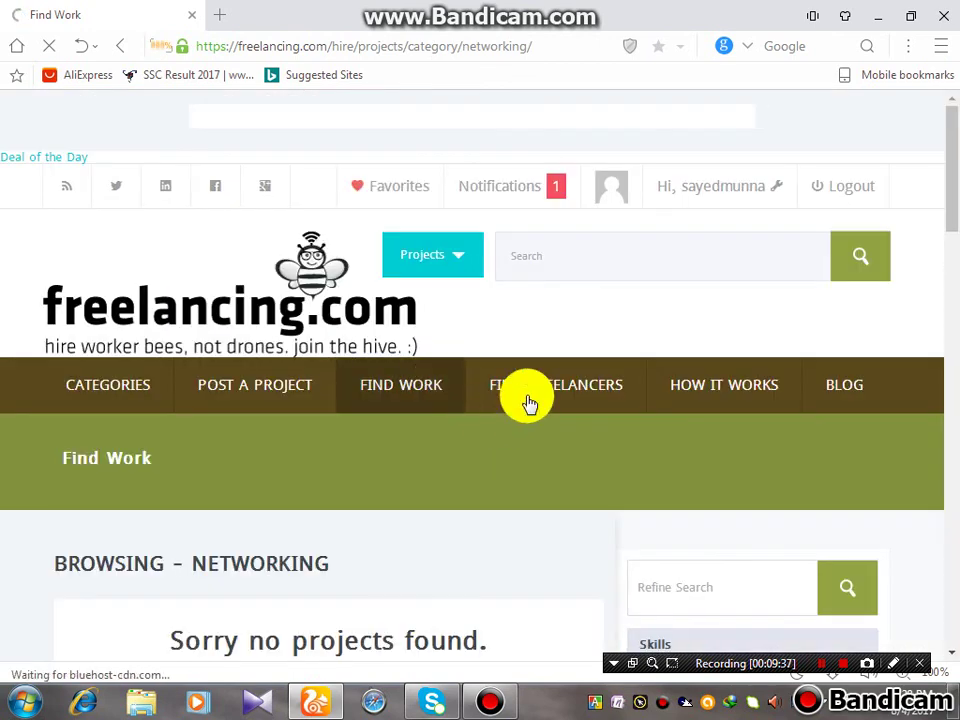
scroll(525, 403, "down", 3)
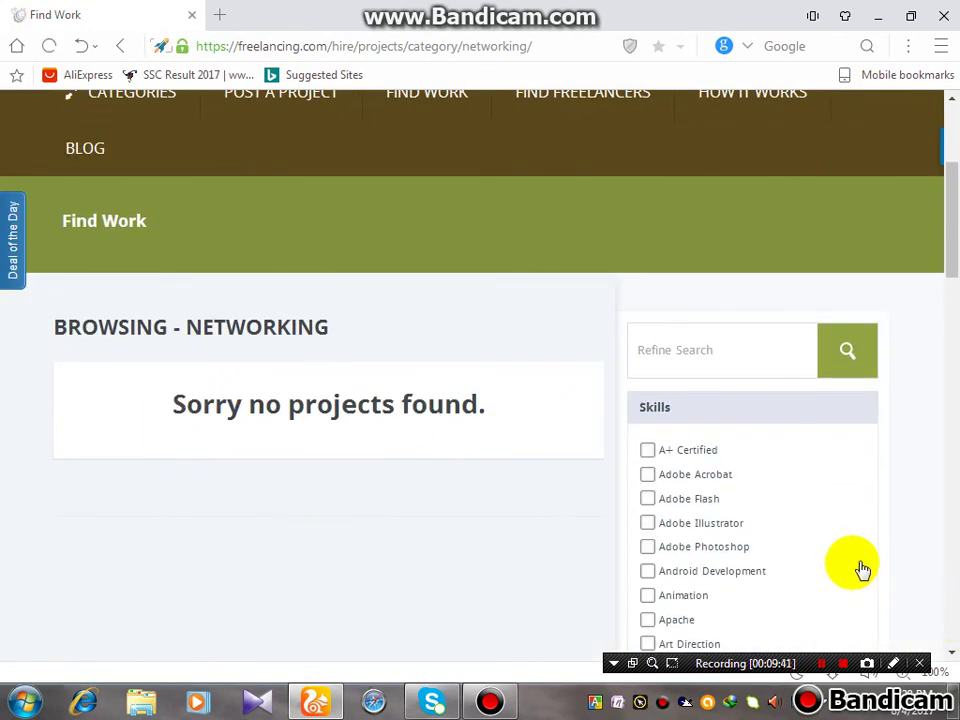
scroll(585, 520, "down", 1)
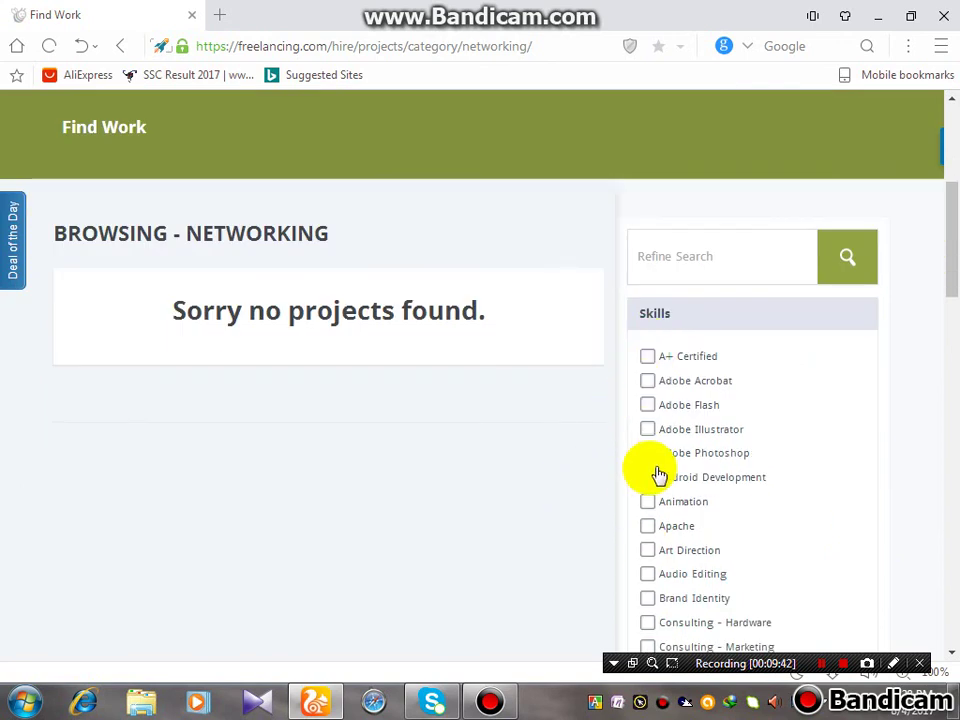